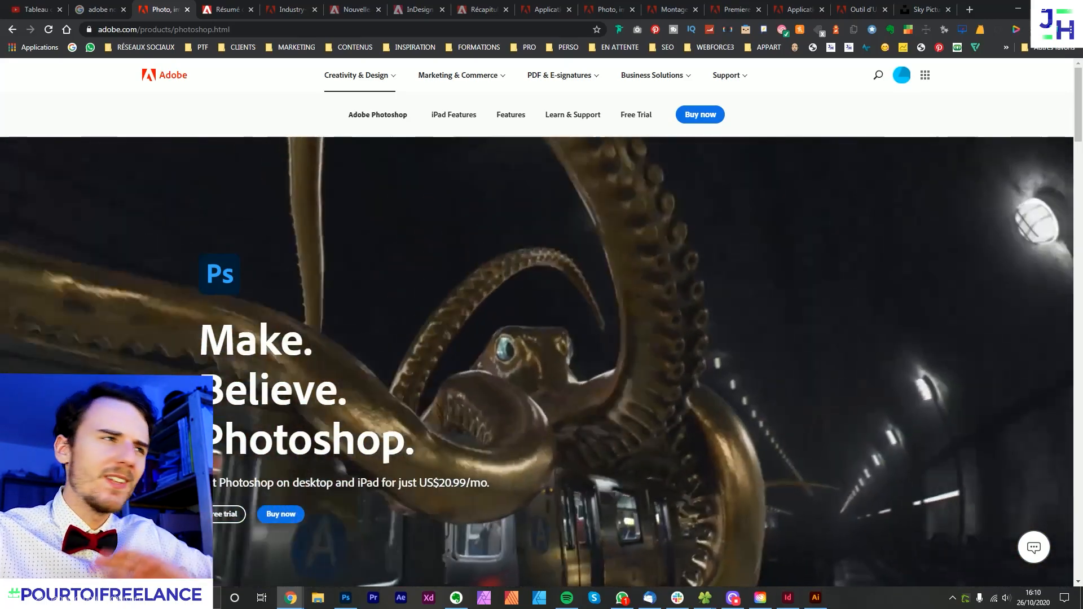
# - Look through the Photoshop product page down to its section on the new features
pyautogui.scroll(-10, 483, 302)
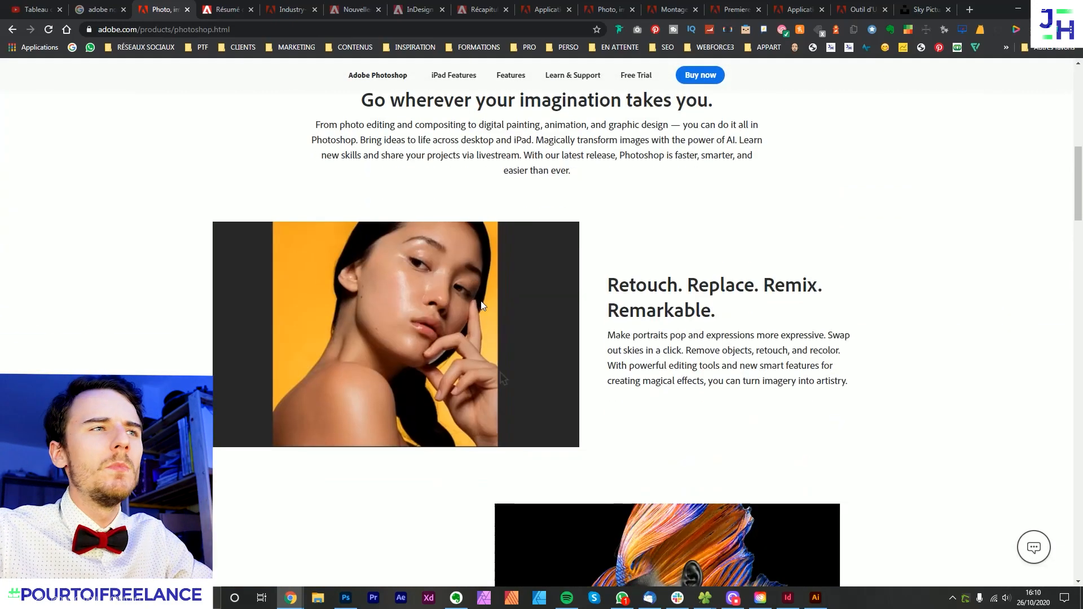
pyautogui.scroll(-20, 494, 296)
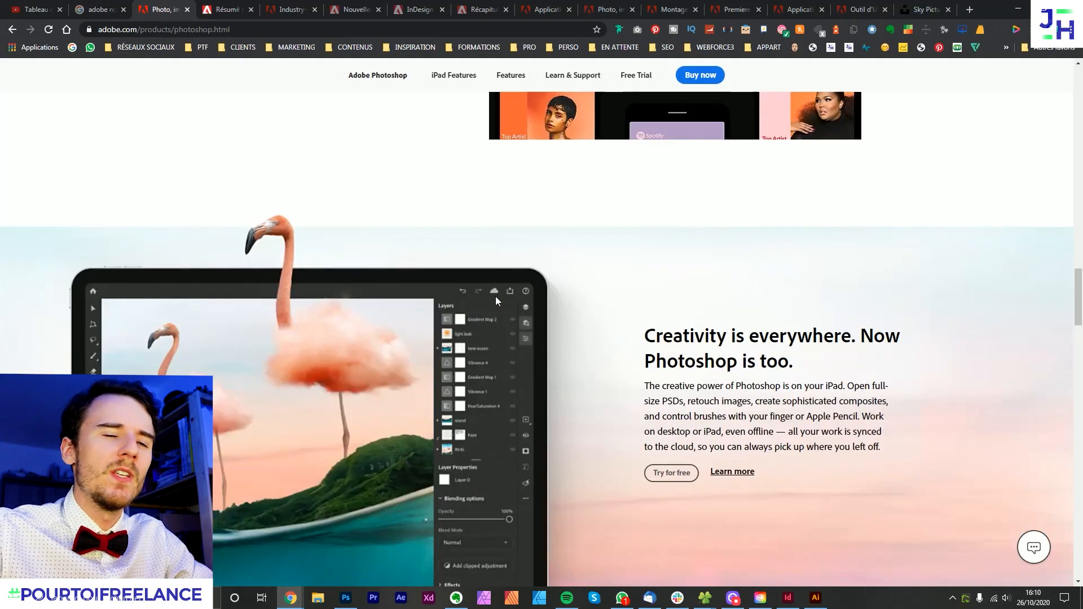
pyautogui.scroll(-7, 495, 296)
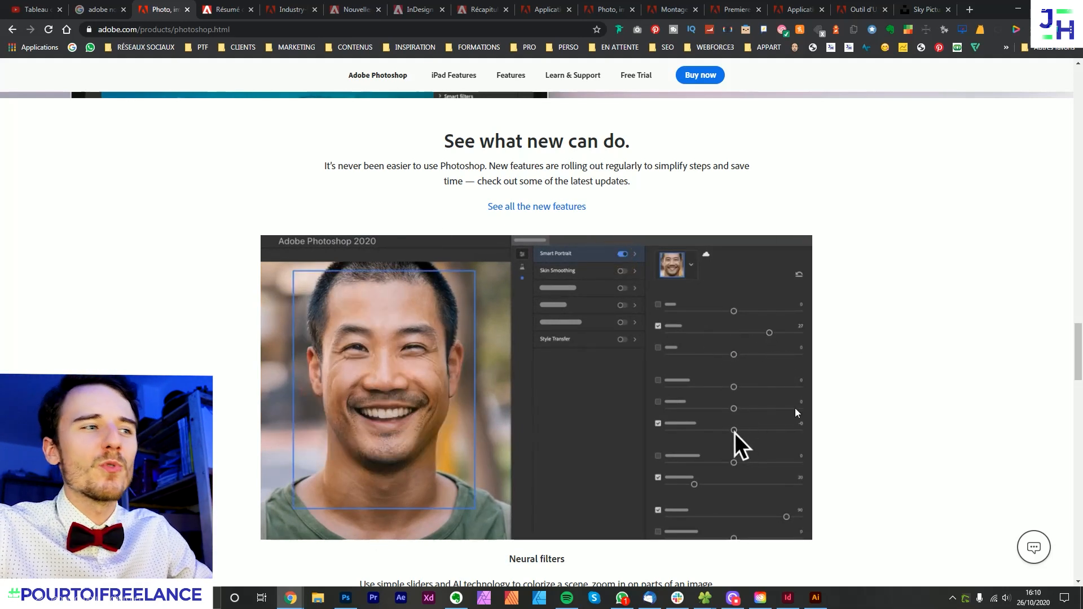
# - Switch to Photoshop and open Neural Filters on the mountain photo
pyautogui.click(347, 599)
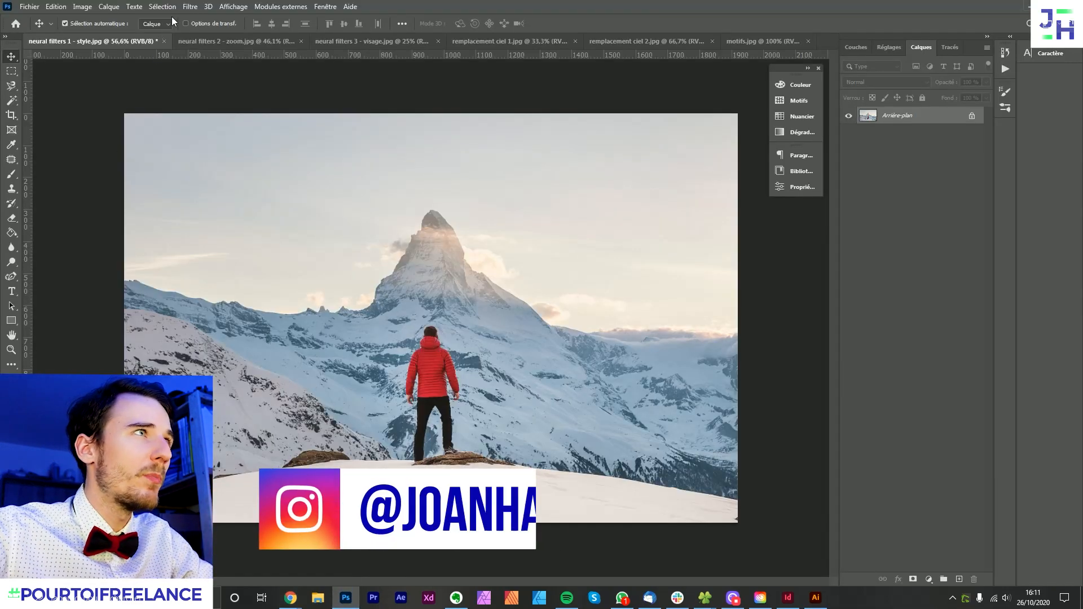
pyautogui.click(191, 7)
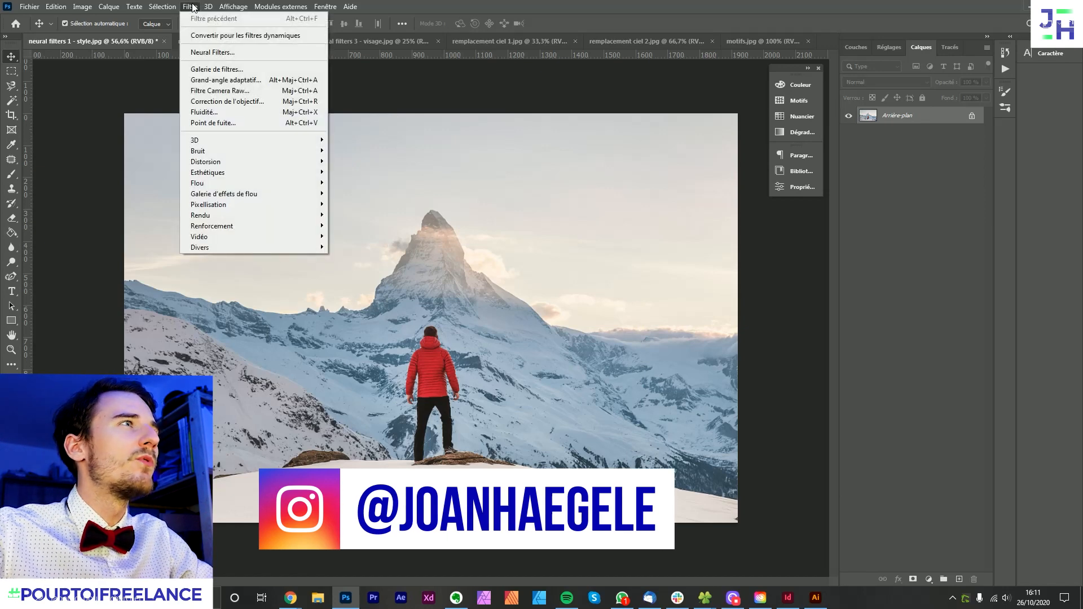
pyautogui.click(208, 51)
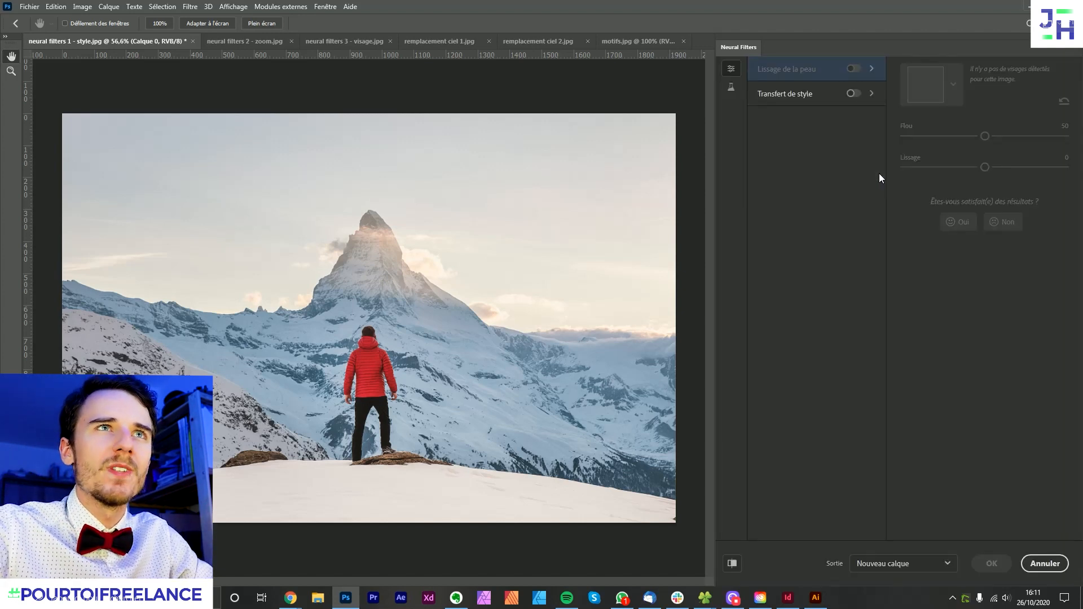
# - Examine the available beta filters, including the previews of Restauration de photos, Suppression des artefacts JPEG and Super zoom, and the featured filters
pyautogui.click(731, 86)
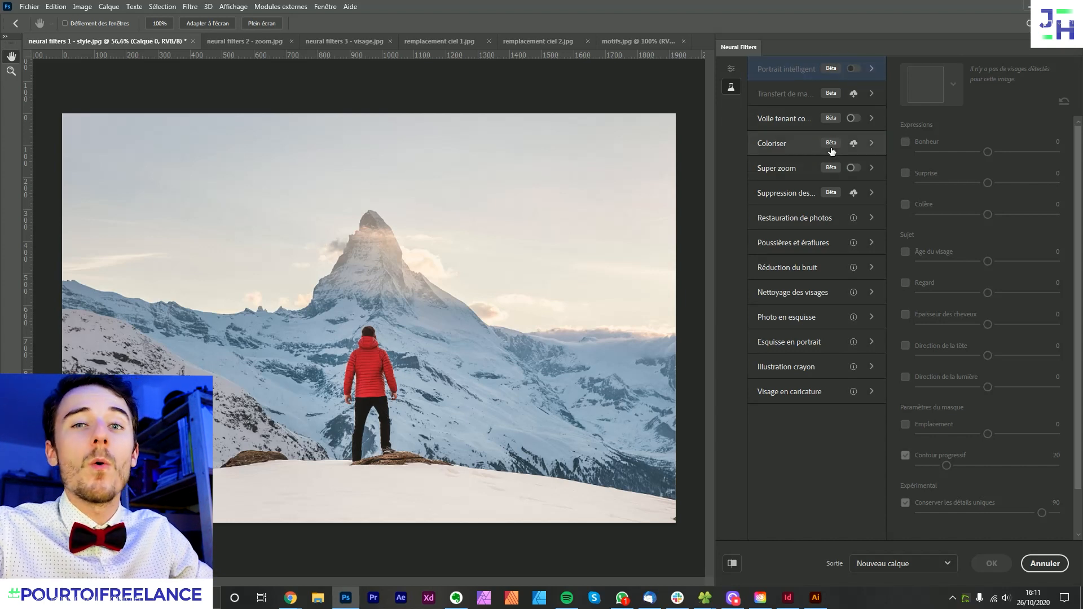
pyautogui.click(792, 228)
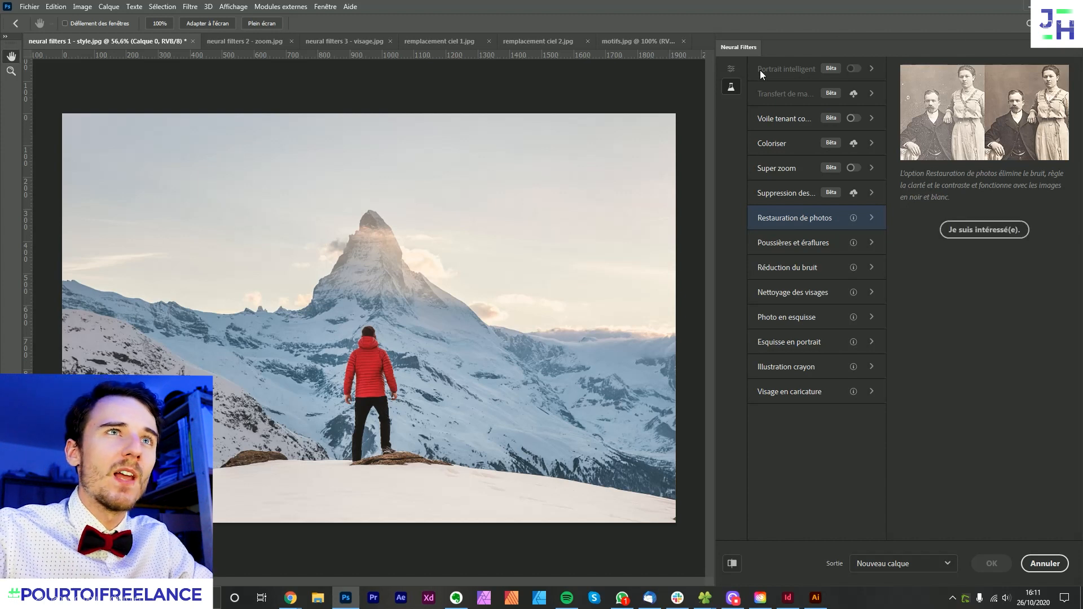
pyautogui.click(732, 69)
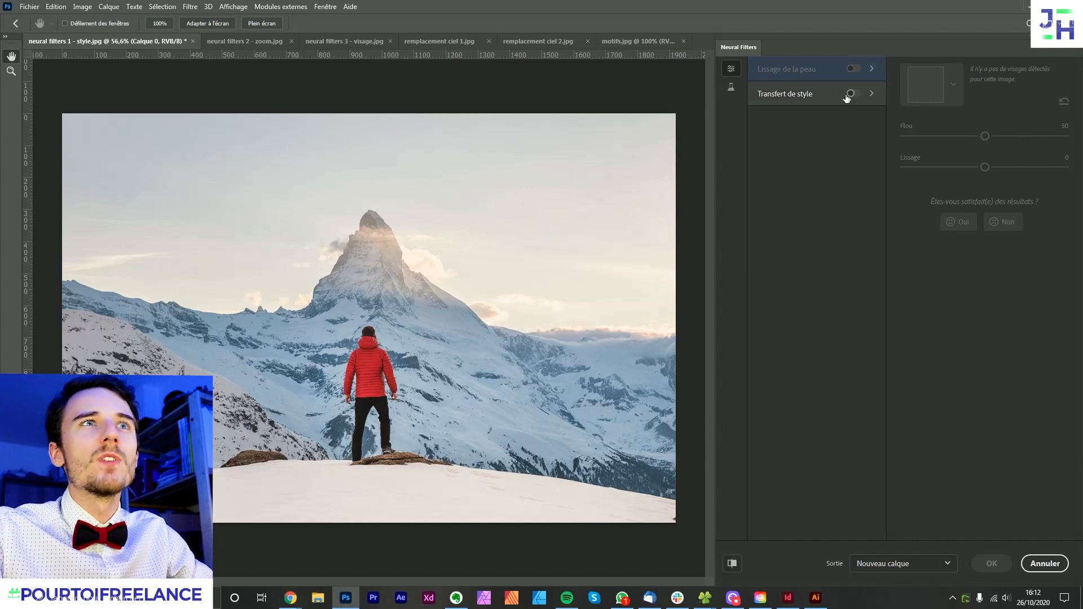
pyautogui.click(733, 91)
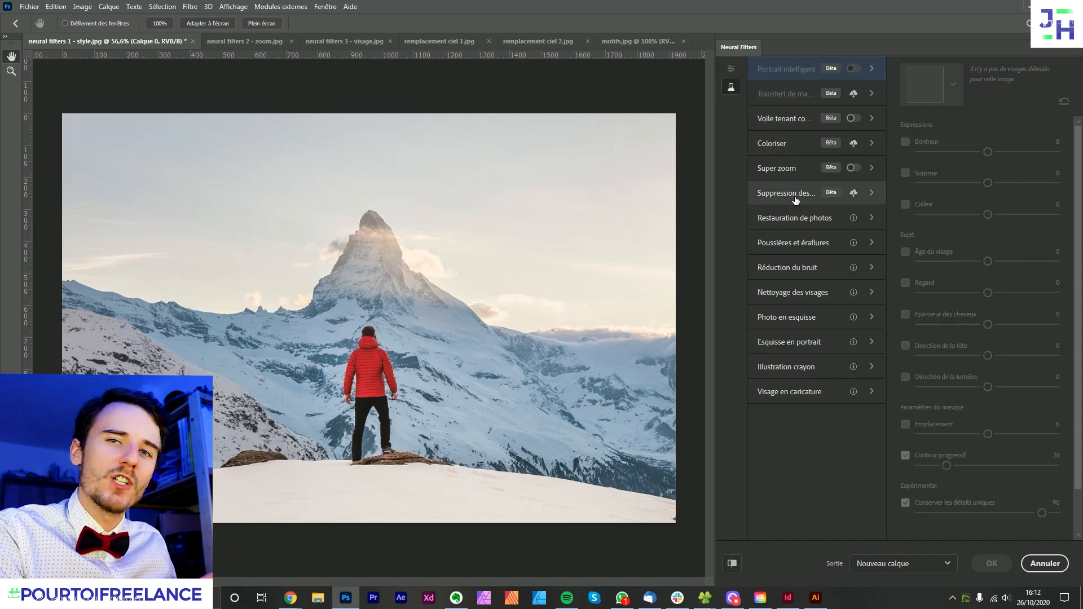
pyautogui.moveTo(795, 200)
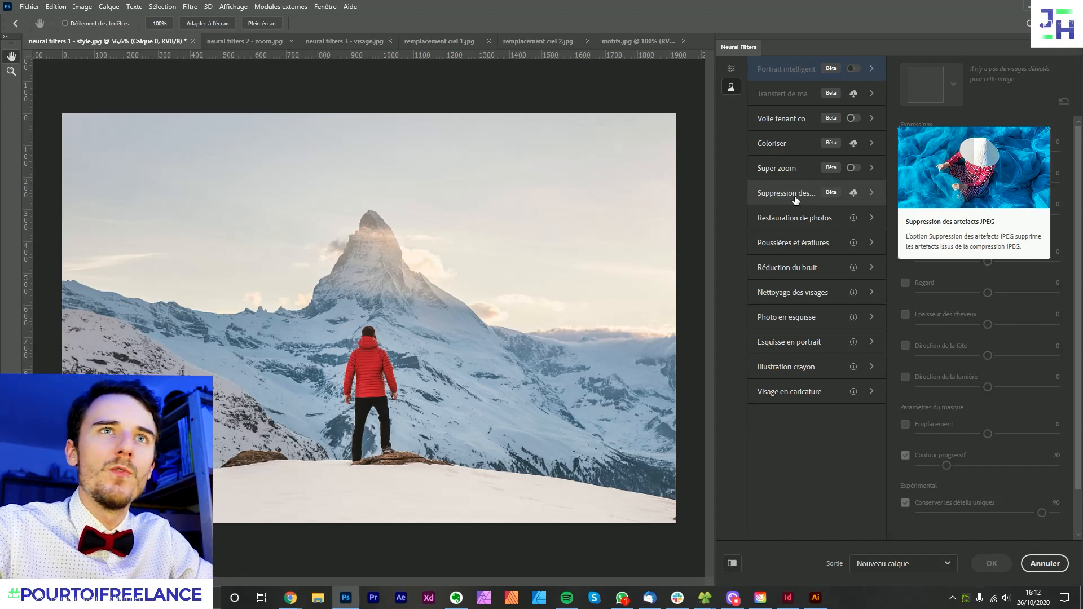
pyautogui.moveTo(794, 170)
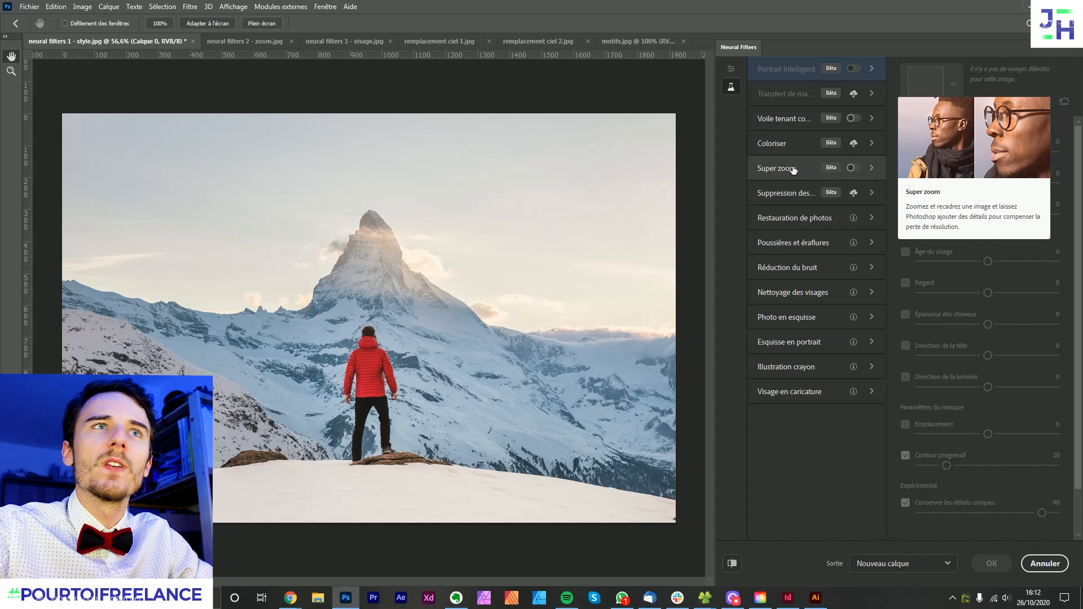
pyautogui.moveTo(791, 131)
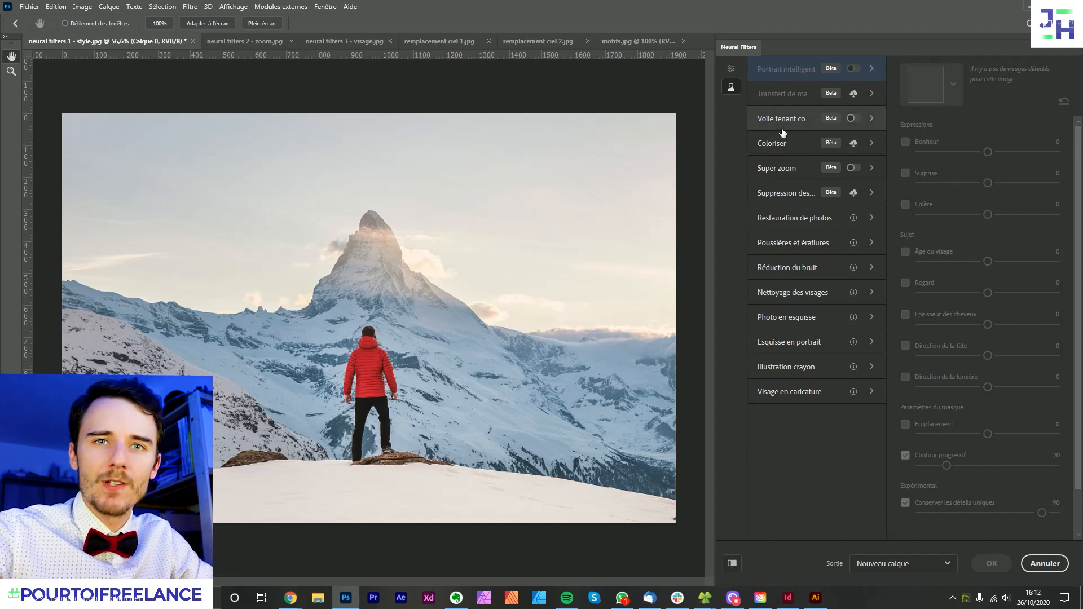
pyautogui.click(730, 68)
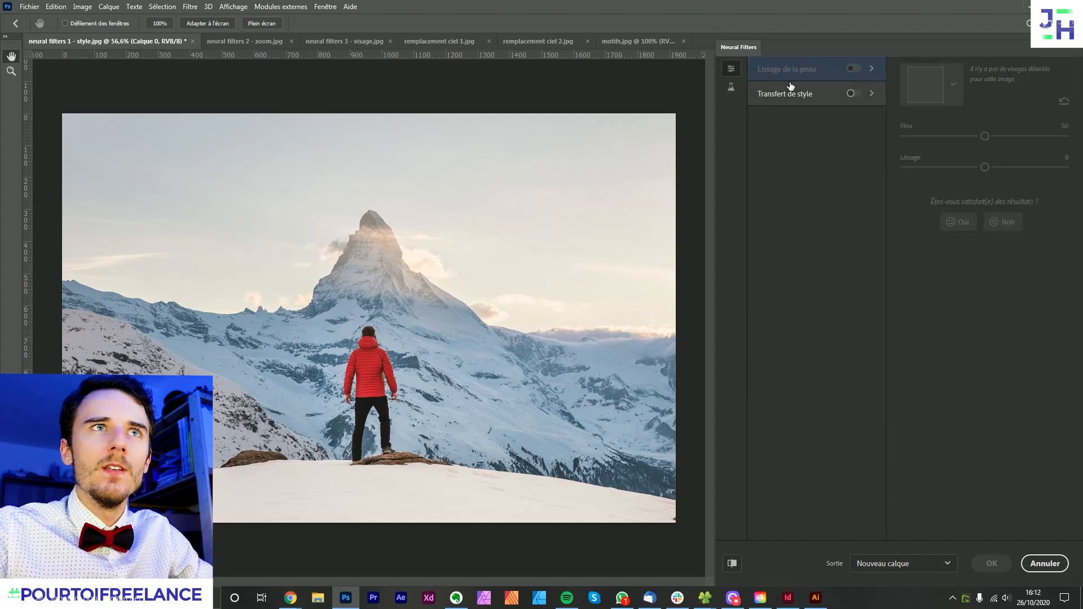
# - Enable the beta filter Voile tenant compte de la profondeur on the mountain photo, with Voile at 13 and Chaleur at 36
pyautogui.click(732, 88)
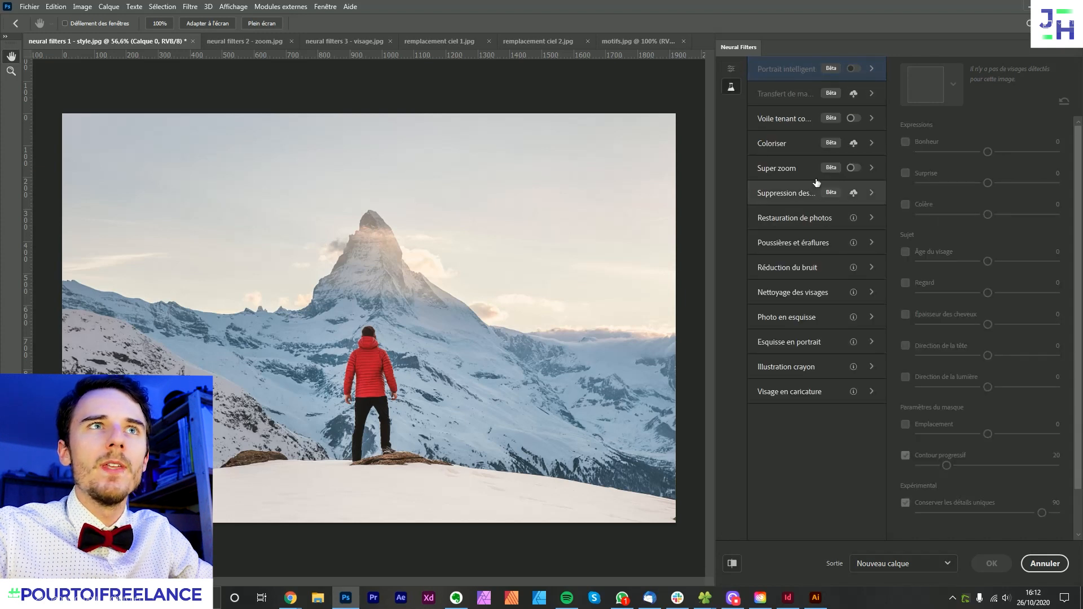
pyautogui.click(769, 117)
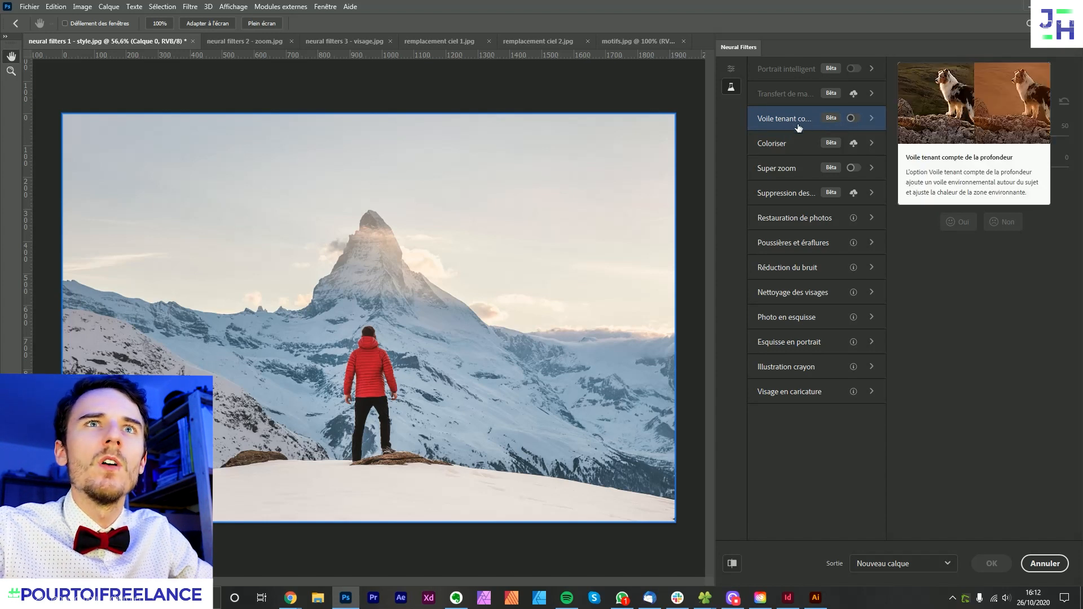
pyautogui.click(852, 118)
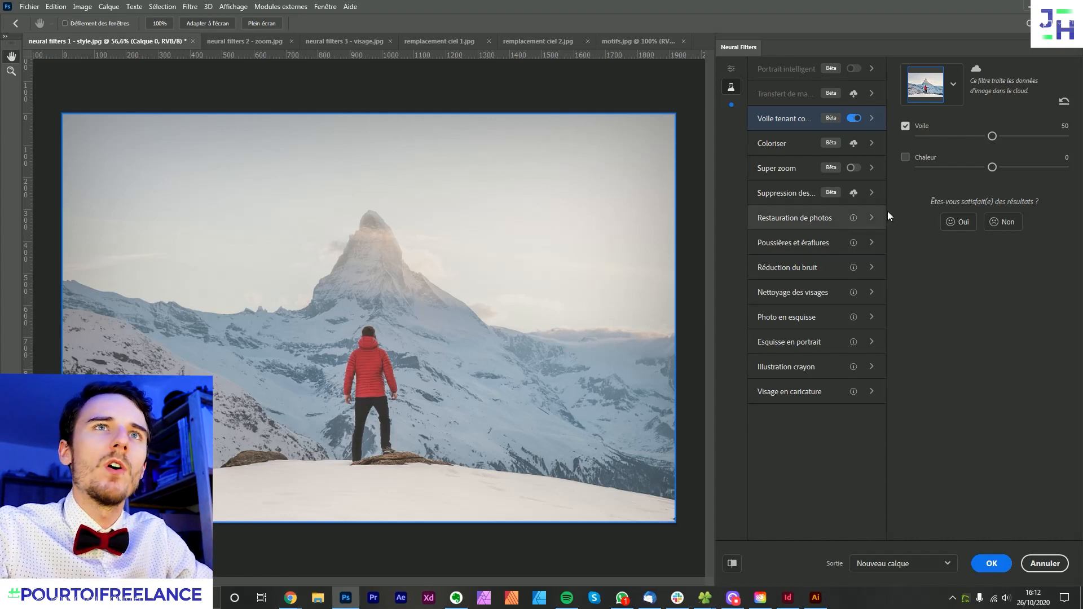
pyautogui.click(905, 157)
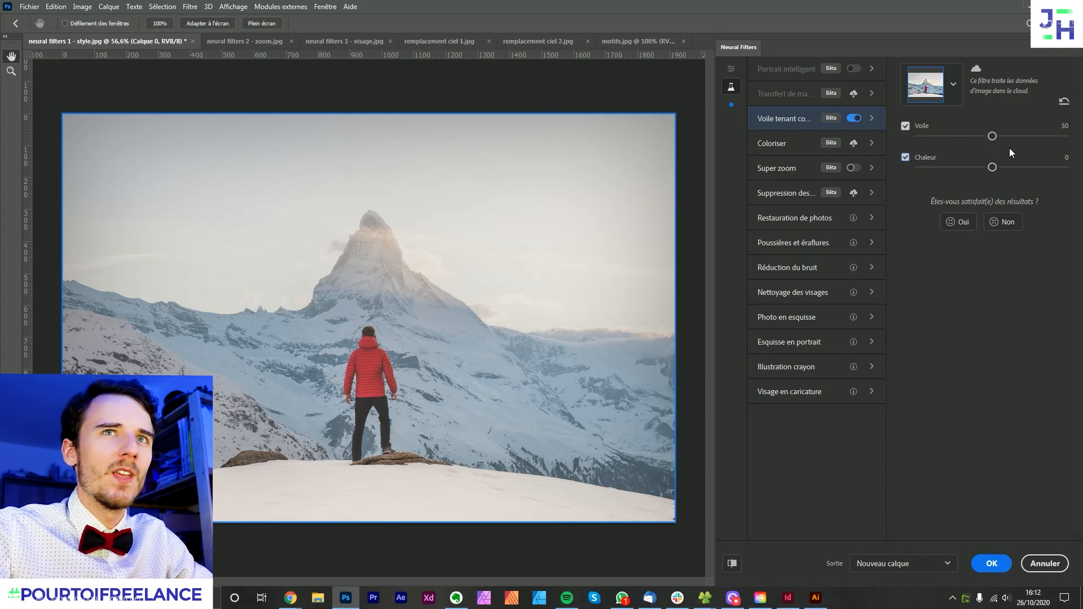
pyautogui.click(1010, 167)
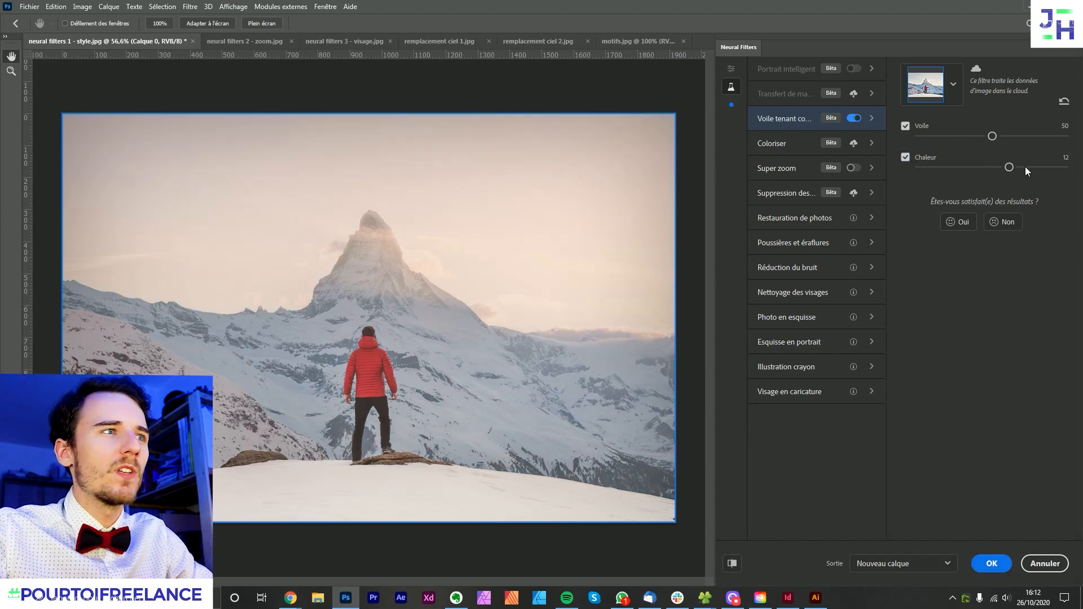
pyautogui.moveTo(1030, 167); pyautogui.dragTo(1038, 167)
pyautogui.moveTo(956, 135); pyautogui.dragTo(939, 139)
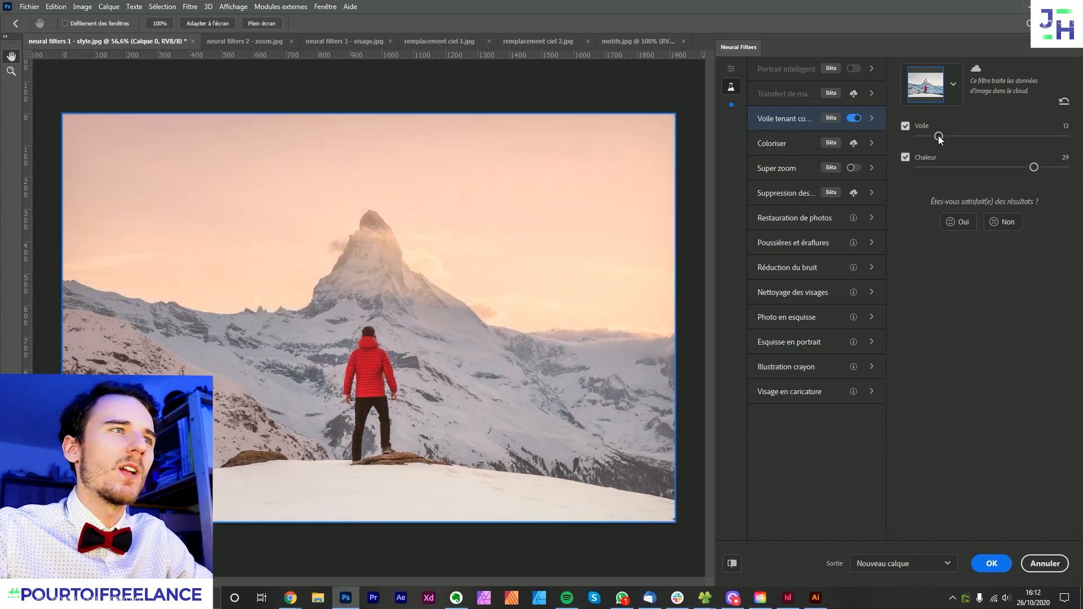
pyautogui.moveTo(1033, 167); pyautogui.dragTo(1047, 167)
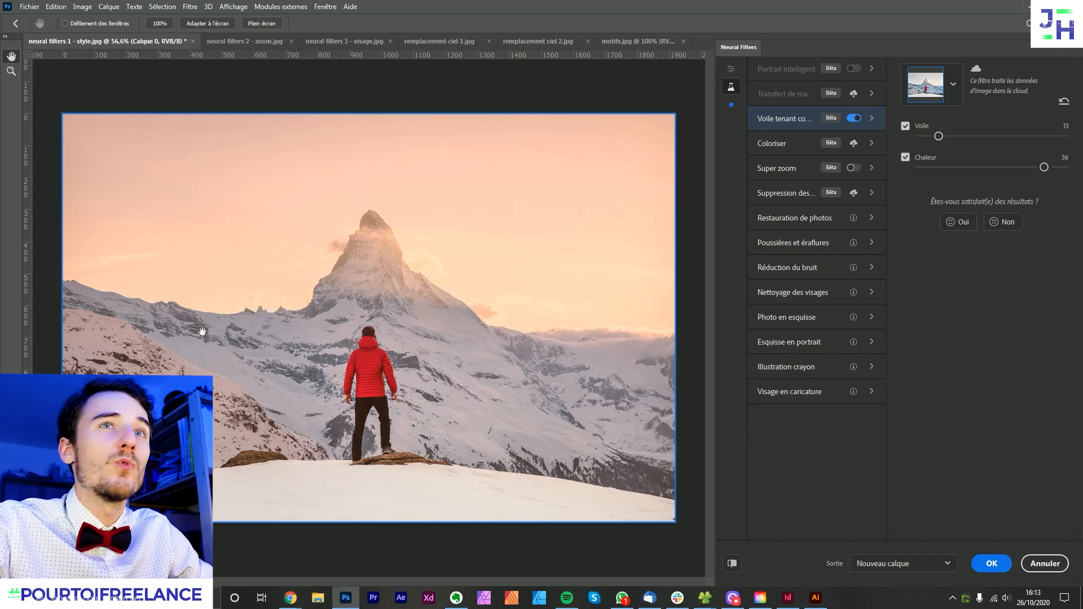
# - Compare the mountain photo before and after the haze filter using the change preview
pyautogui.click(734, 563)
pyautogui.click(733, 563)
pyautogui.click(734, 563)
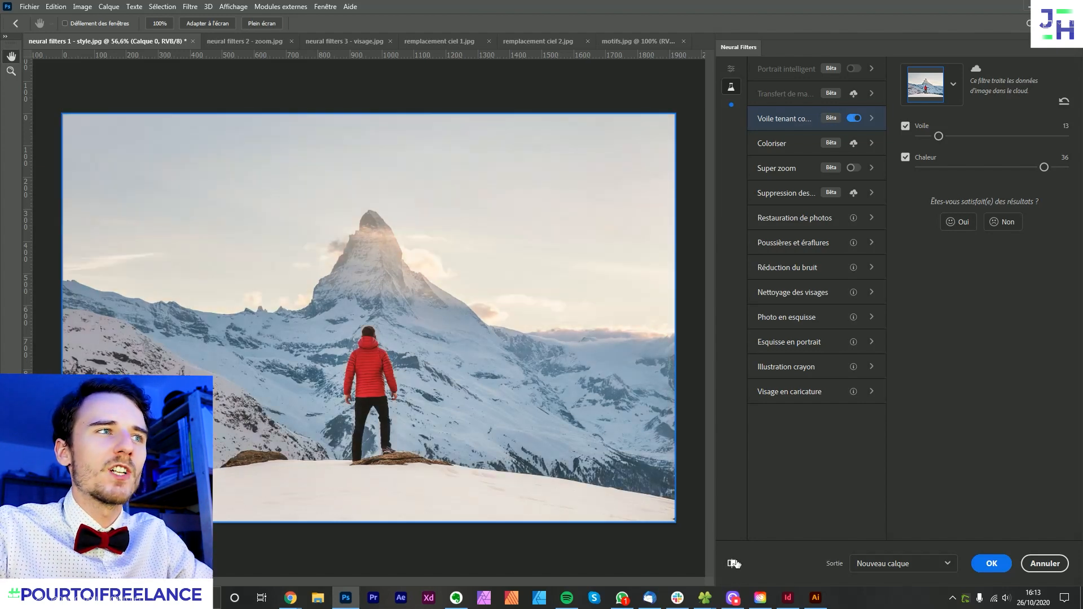
pyautogui.click(733, 562)
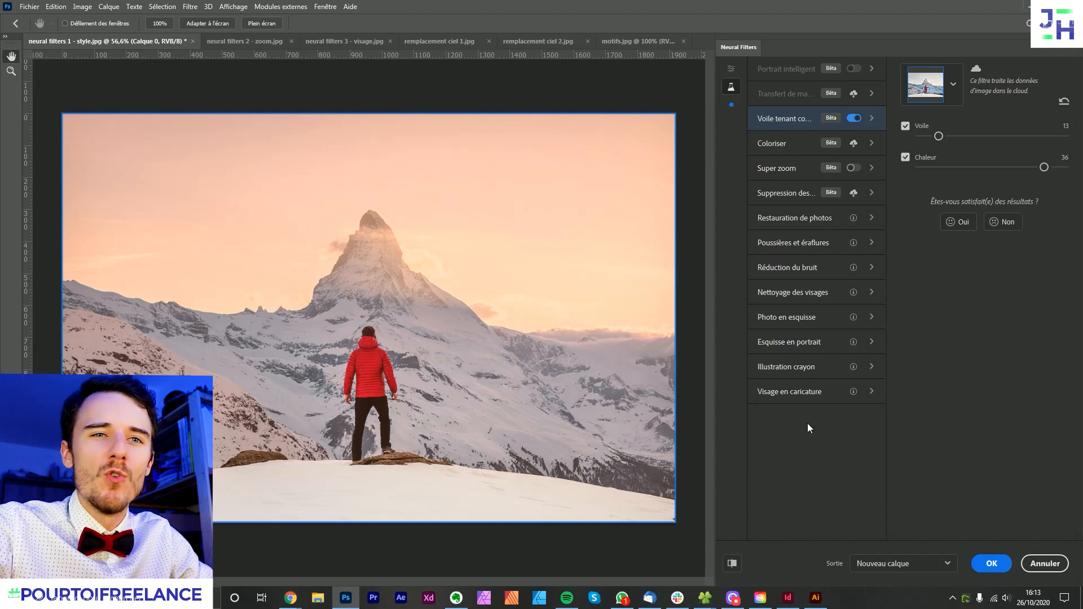
# - Apply the haze filter to the mountain photo with its output on a new layer (Nouveau calque)
pyautogui.click(894, 563)
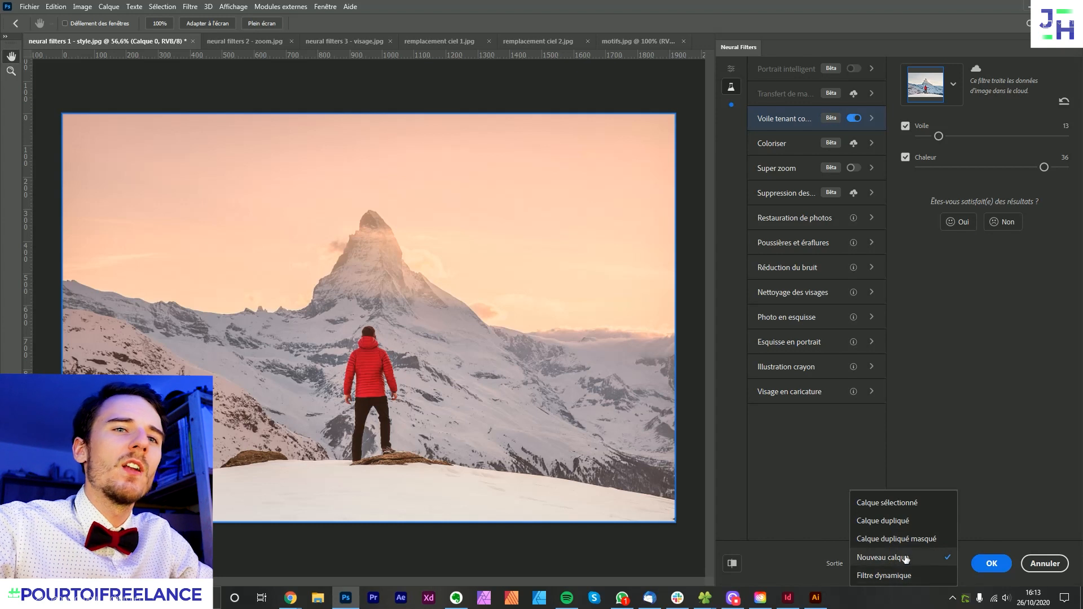
pyautogui.click(1023, 470)
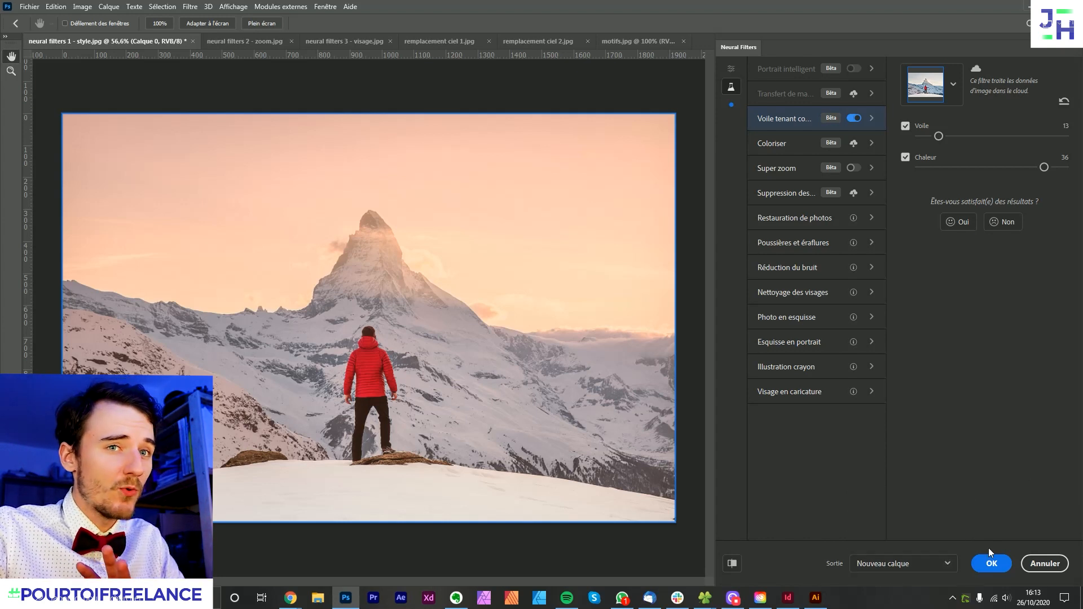
pyautogui.click(989, 564)
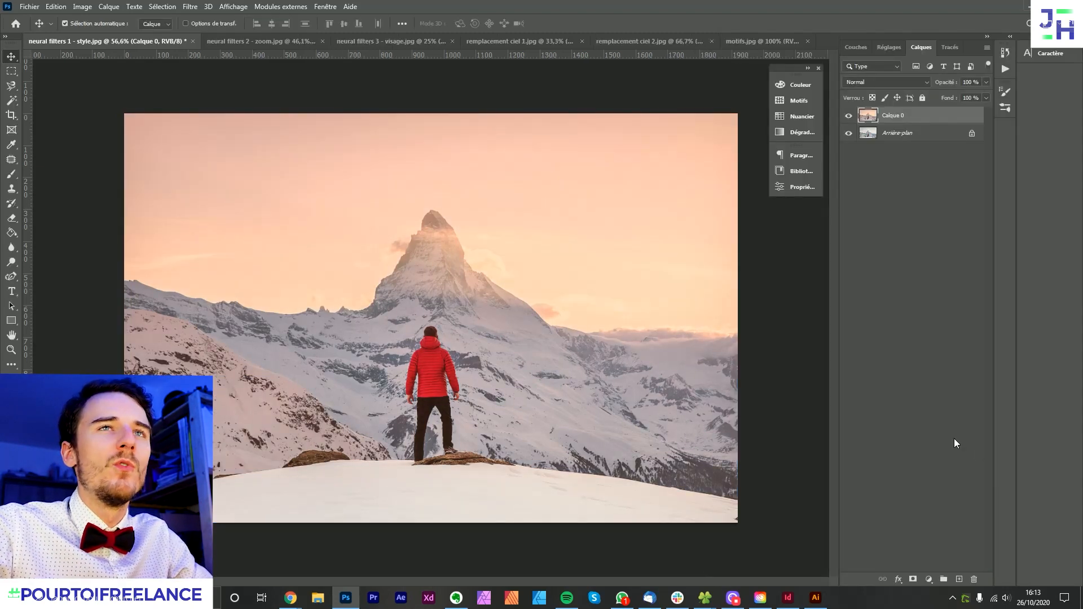
# - Toggle the filtered layer's visibility to compare it with the original, check its opacity control, and deselect the layer
pyautogui.click(848, 118)
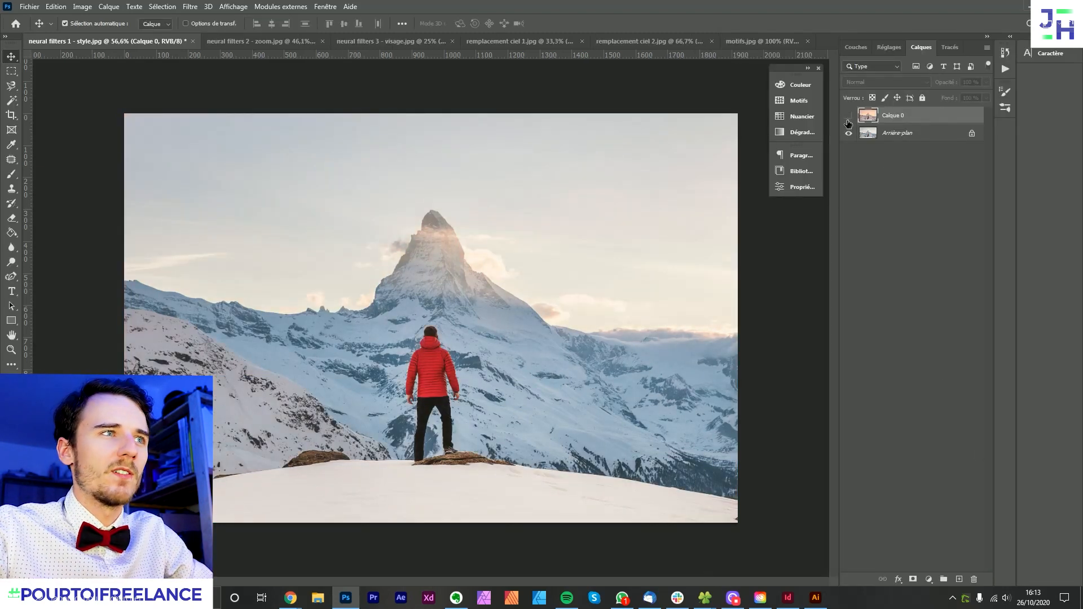
pyautogui.click(848, 119)
pyautogui.click(848, 117)
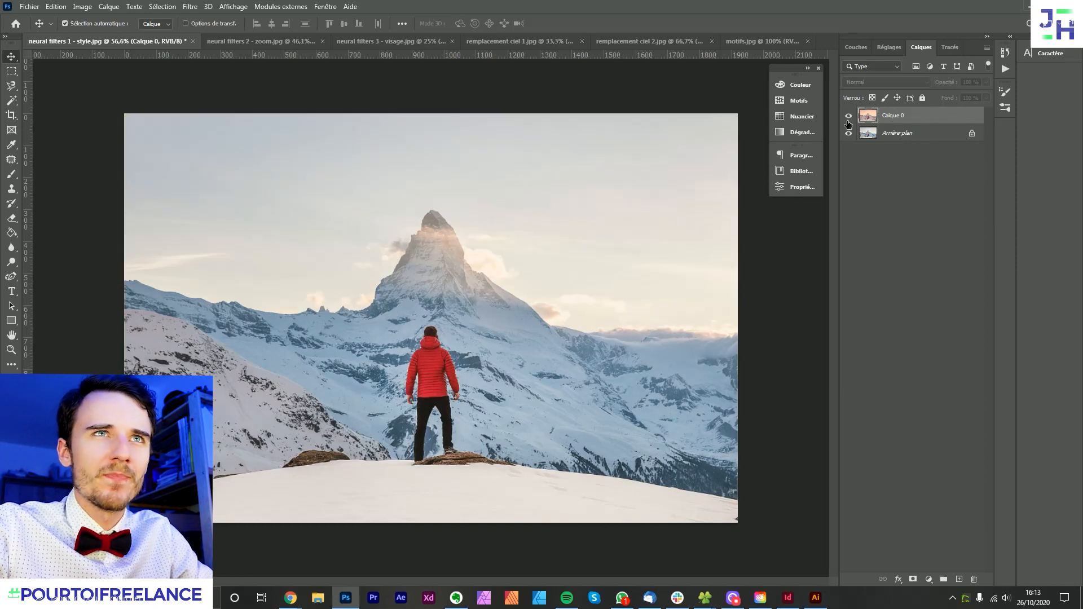
pyautogui.click(848, 117)
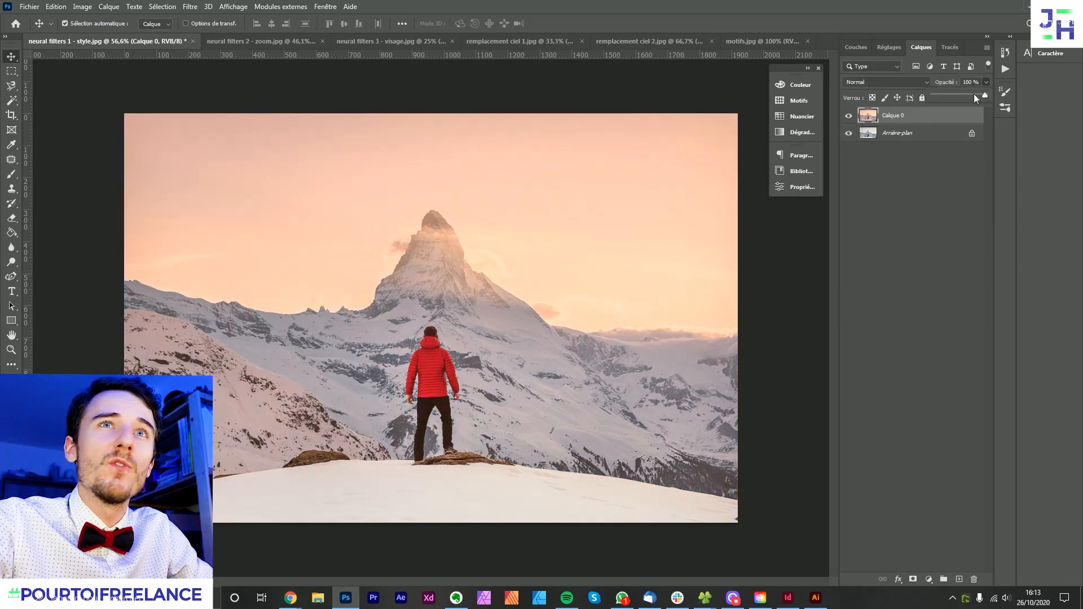
pyautogui.moveTo(968, 101)
pyautogui.mouseDown()
pyautogui.moveTo(934, 96)
pyautogui.moveTo(975, 97)
pyautogui.mouseUp()
pyautogui.click(949, 193)
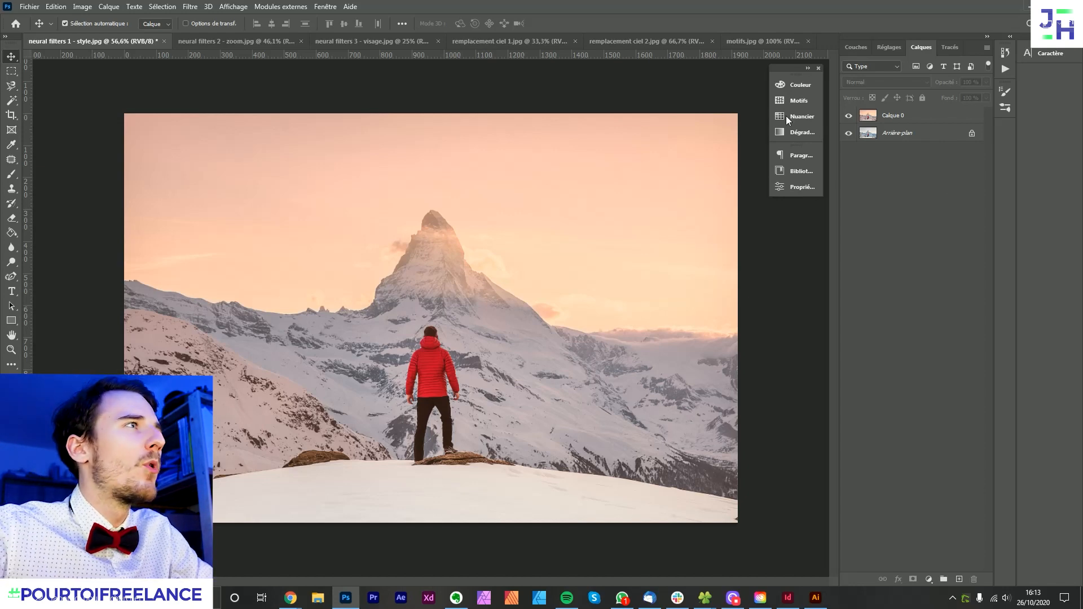
# - Open Neural Filters on the document neural filters 2 - zoom.jpg and enable the Super zoom beta filter
pyautogui.click(230, 43)
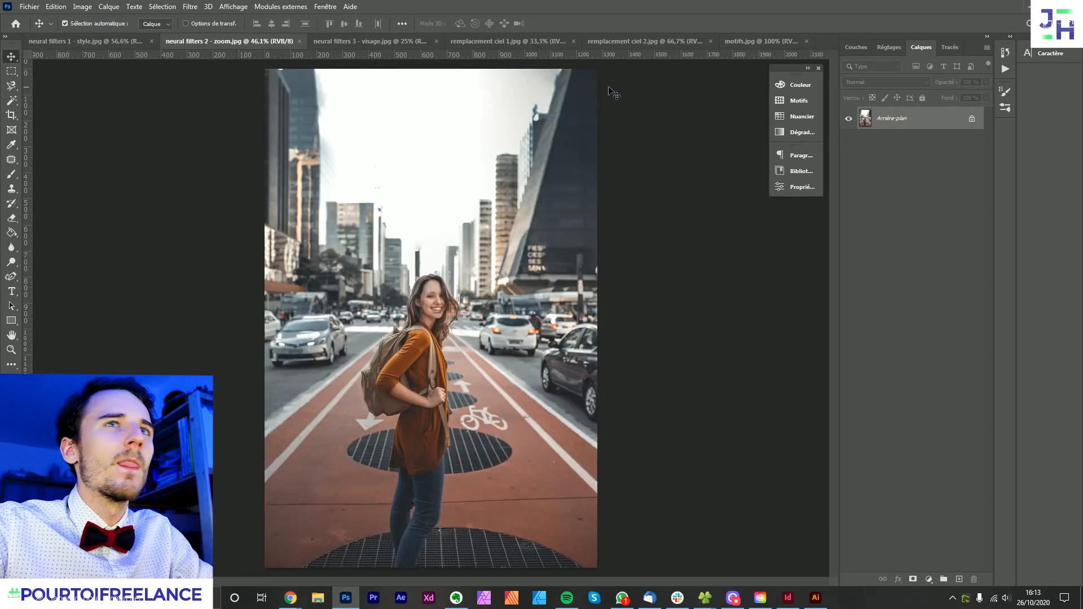
pyautogui.click(193, 6)
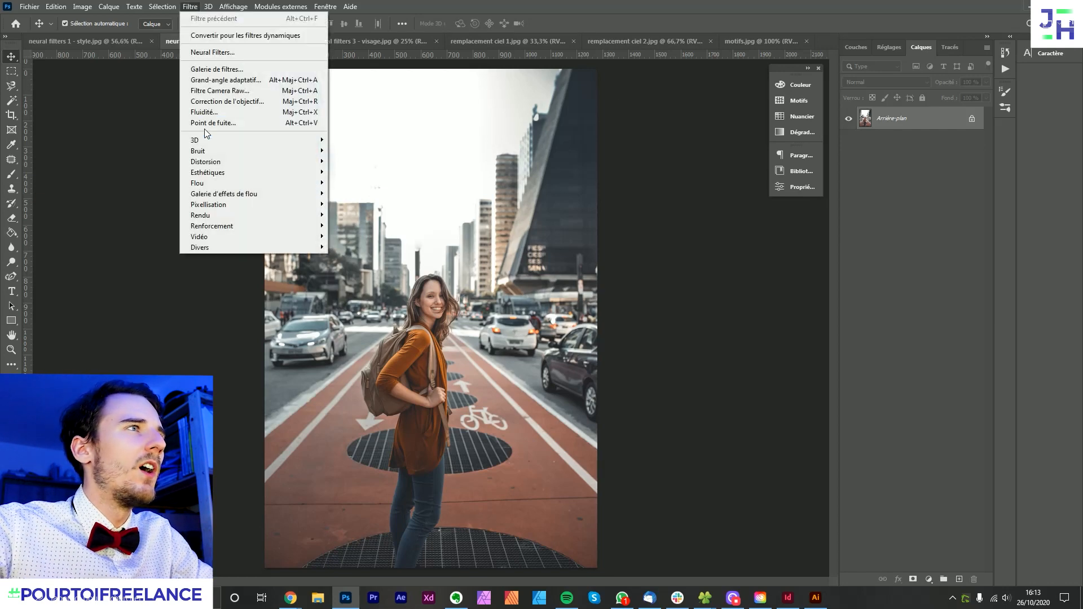
pyautogui.click(212, 52)
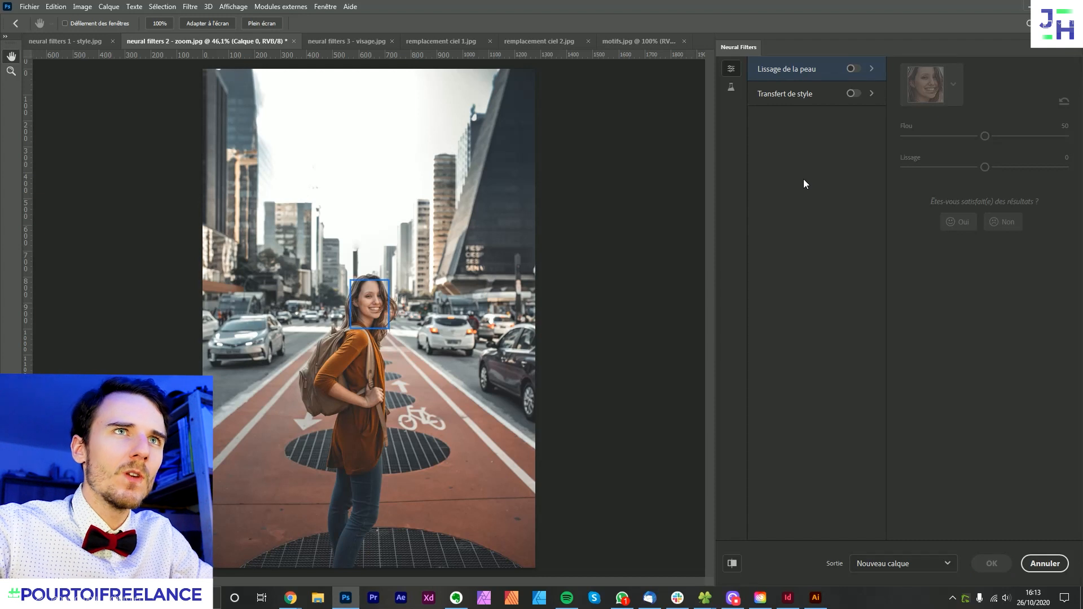
pyautogui.click(731, 88)
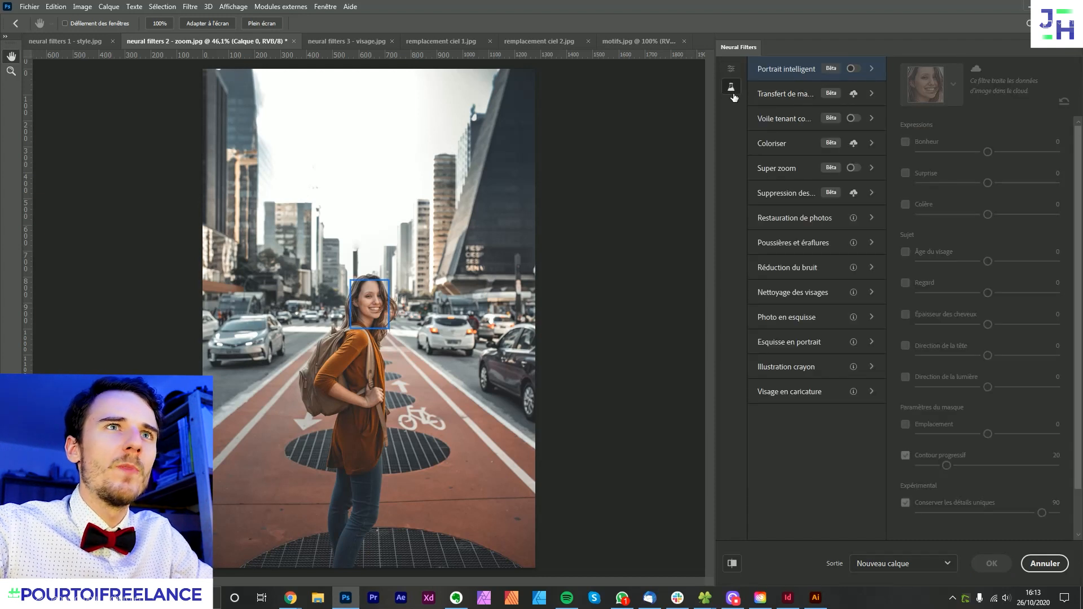
pyautogui.click(853, 168)
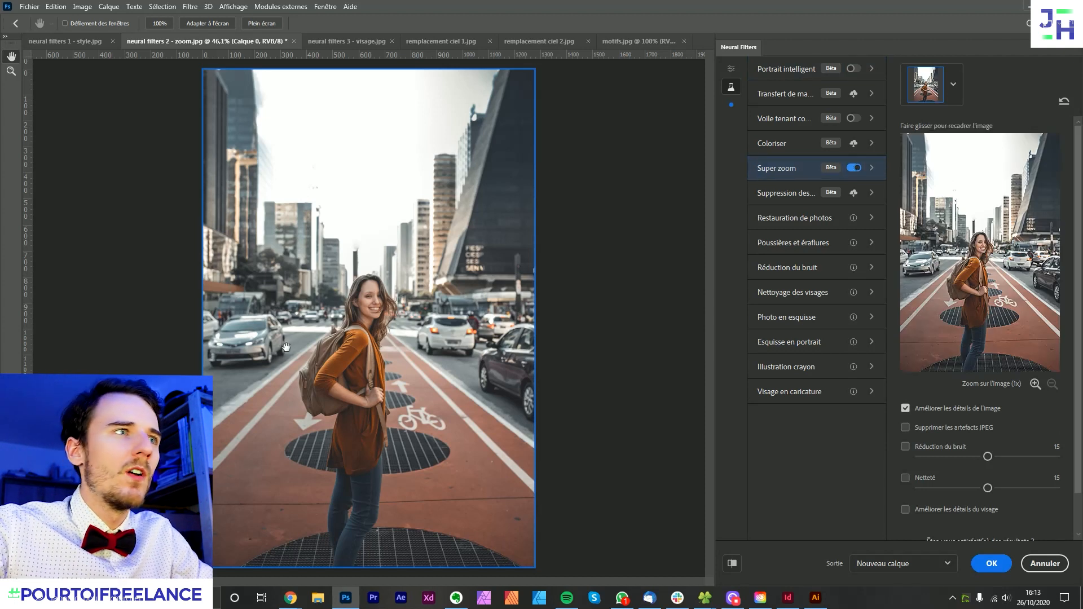
# - Magnify the street portrait to 5x with Super zoom, framing the woman's face and shoulders
pyautogui.click(1035, 384)
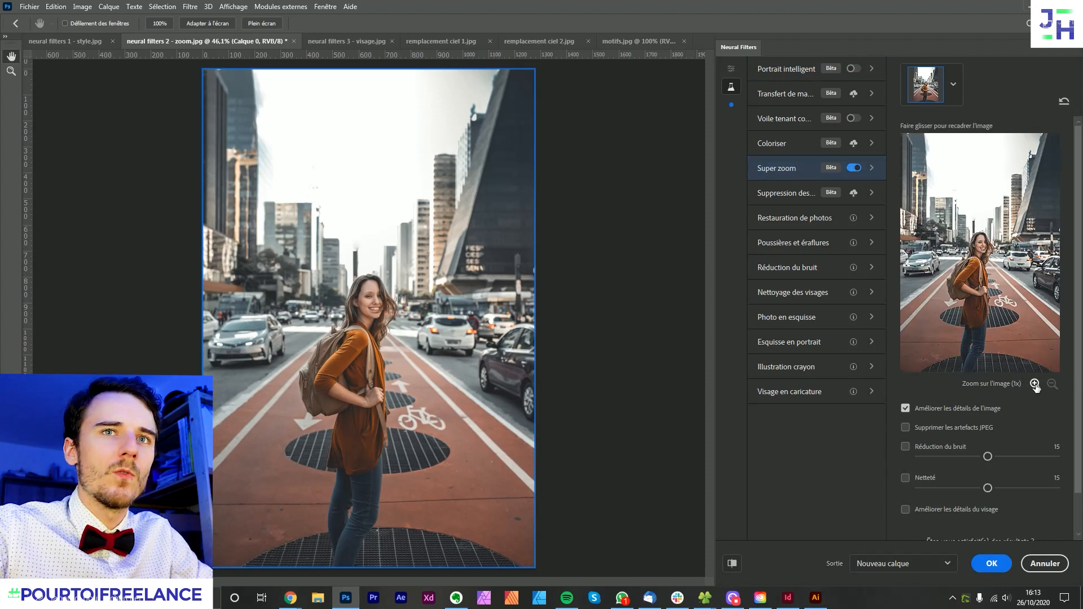
pyautogui.click(1034, 384)
pyautogui.click(1035, 385)
pyautogui.click(1035, 384)
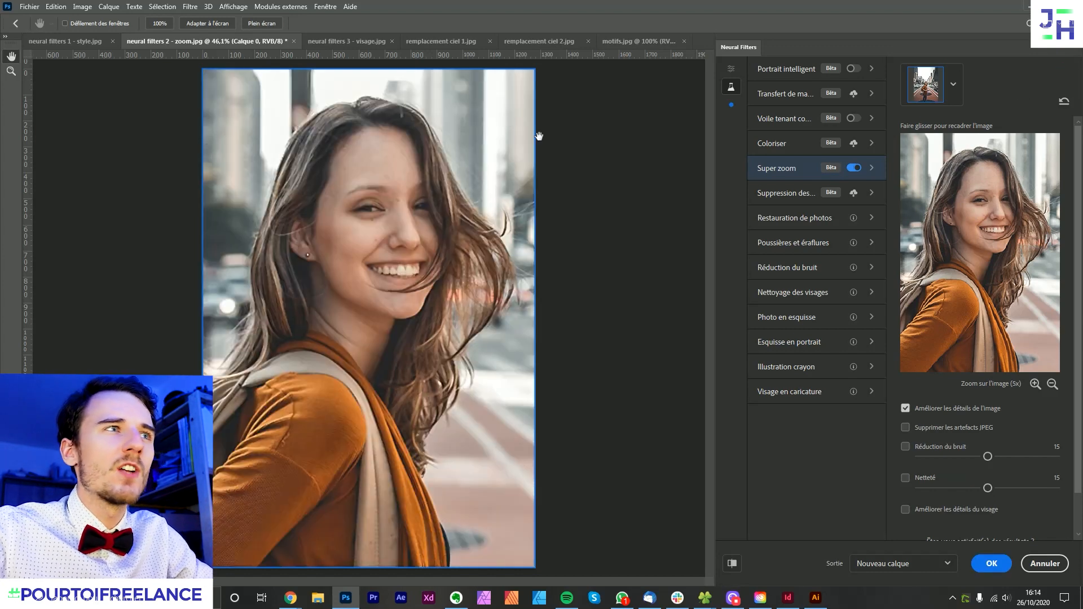
# - Compare the street portrait before and after Super zoom using the change preview
pyautogui.click(728, 564)
pyautogui.click(729, 569)
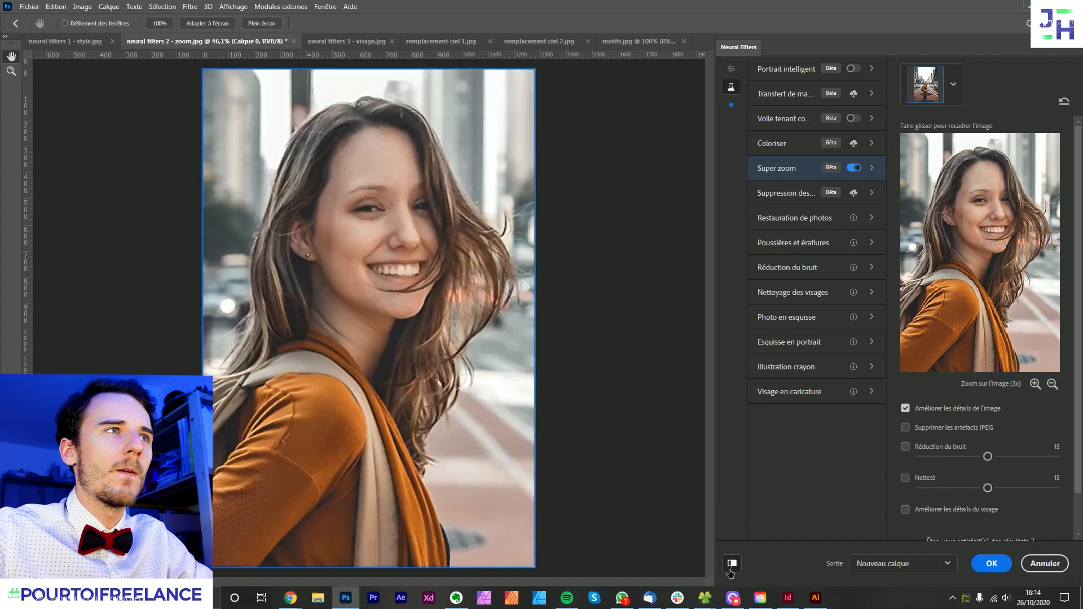
pyautogui.click(729, 570)
pyautogui.click(730, 570)
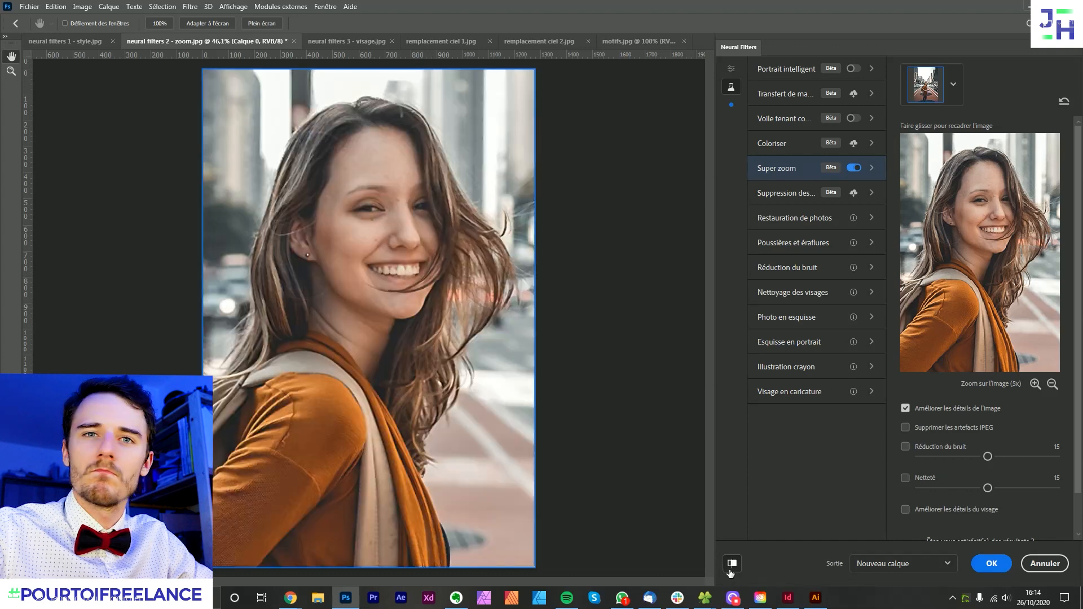
# - Keep image detail enhancement enabled, turn on Réduction du bruit, try it at 27, 3 and 28, and return it to 3
pyautogui.scroll(-2, 946, 409)
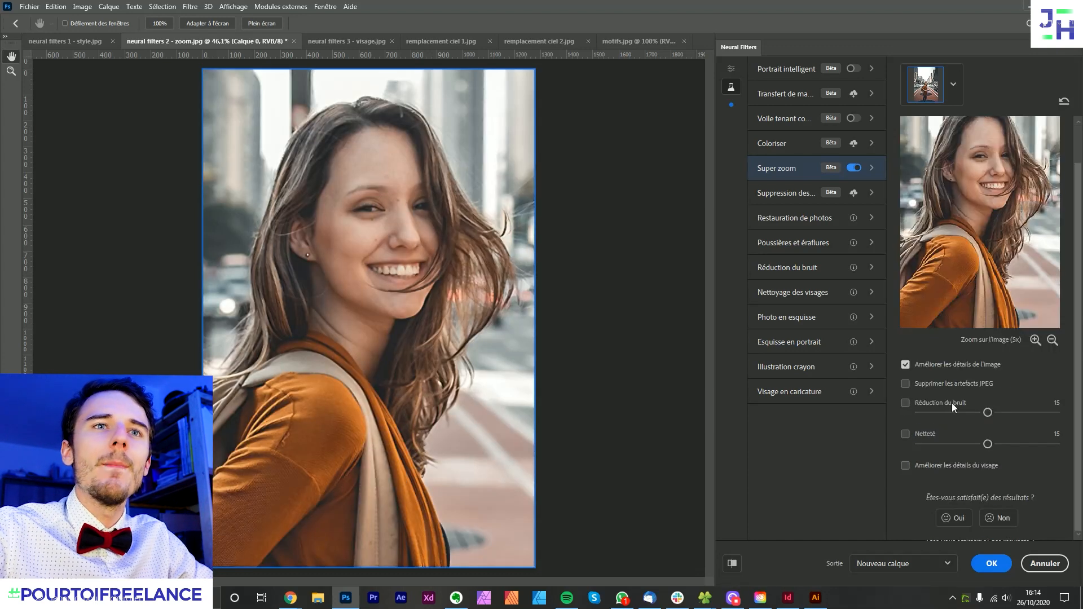
pyautogui.click(905, 364)
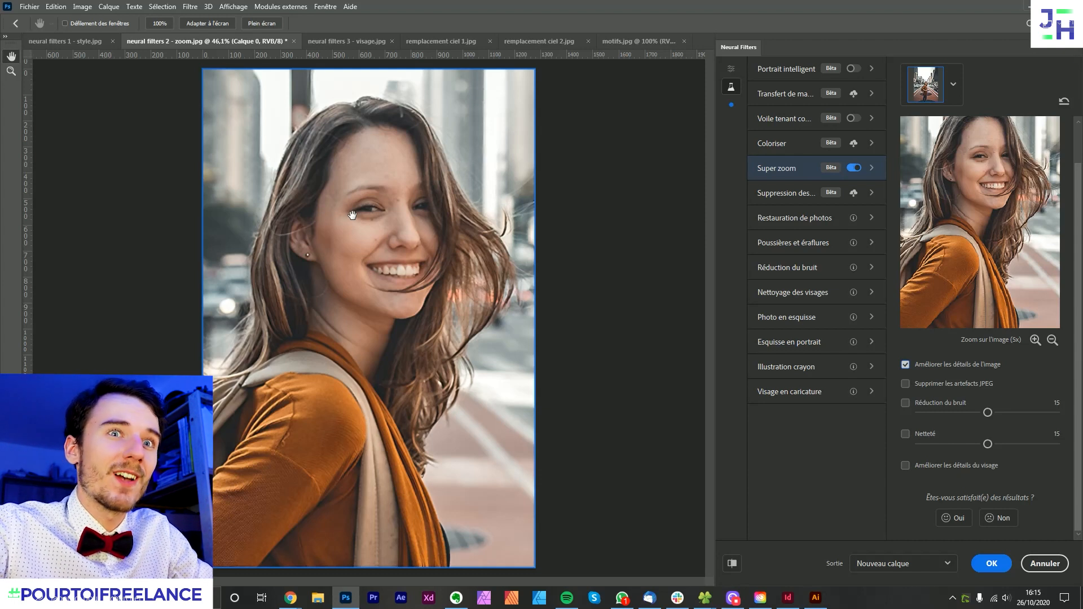
pyautogui.click(905, 404)
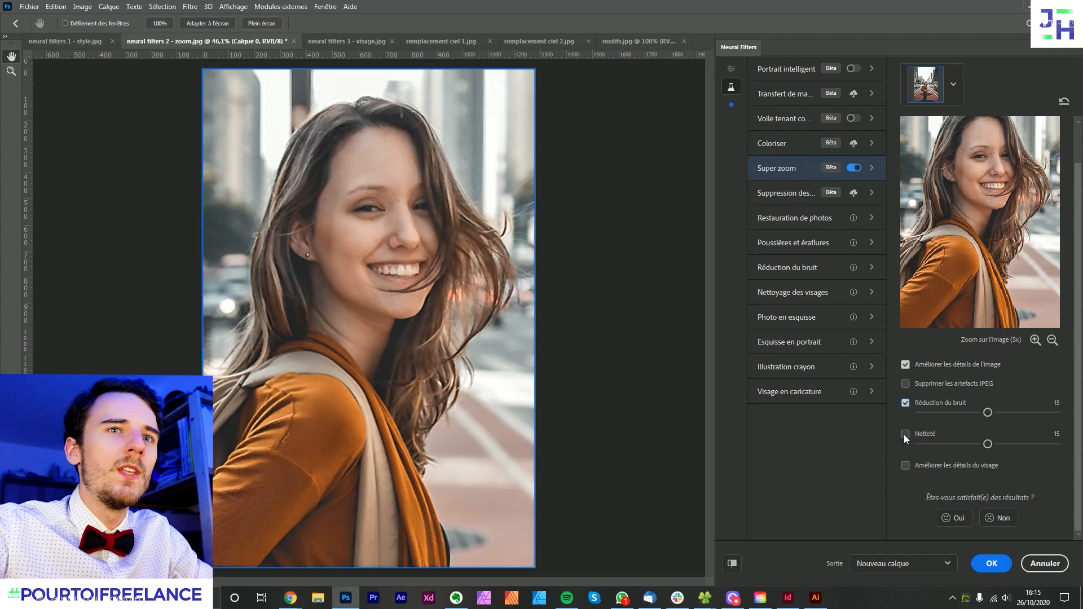
pyautogui.click(1042, 412)
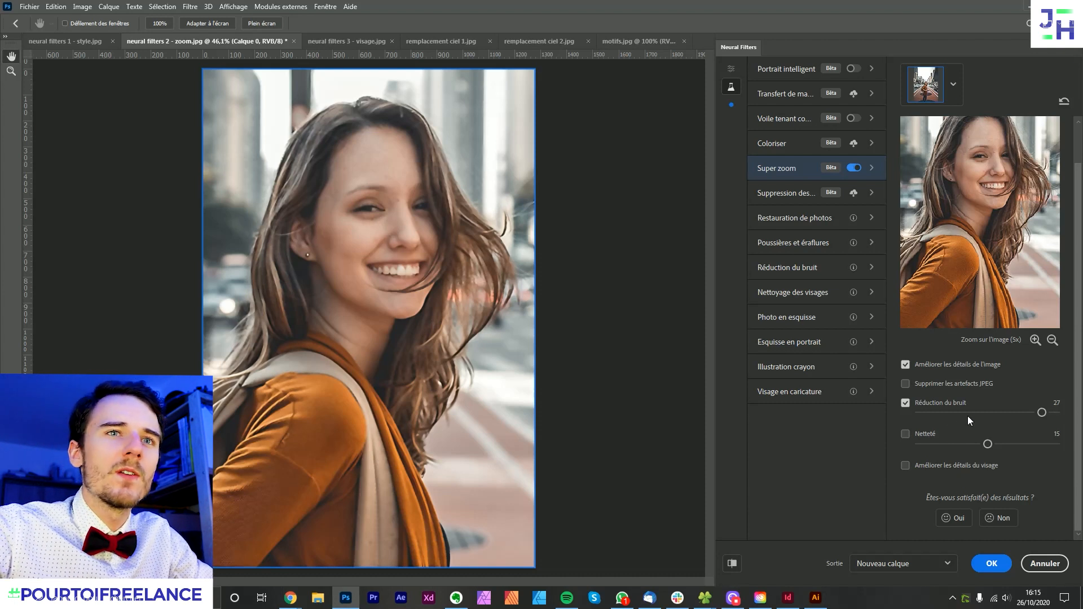
pyautogui.click(930, 412)
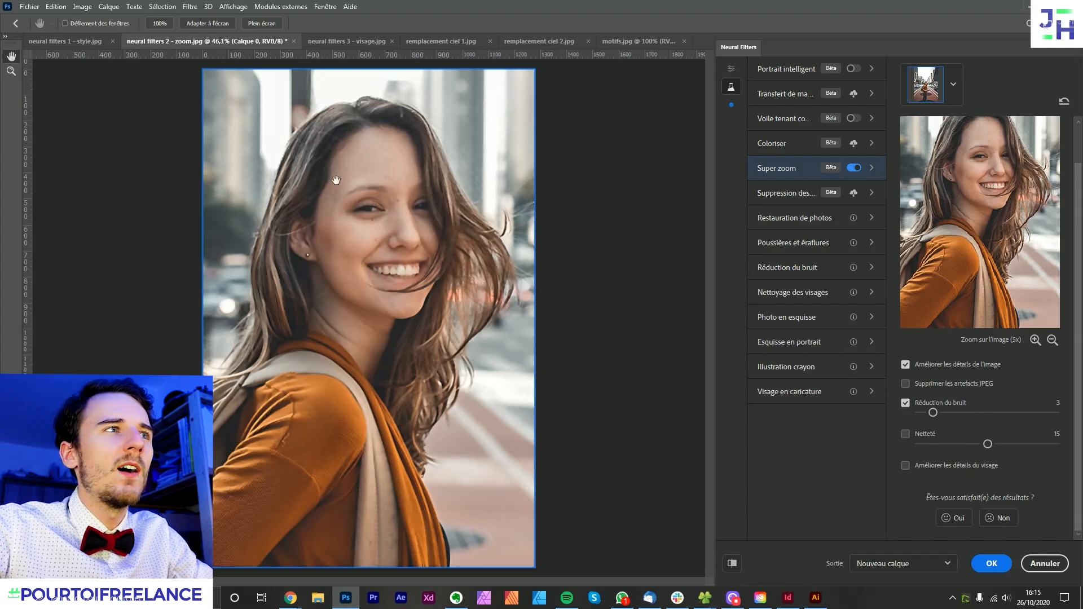
pyautogui.click(1047, 412)
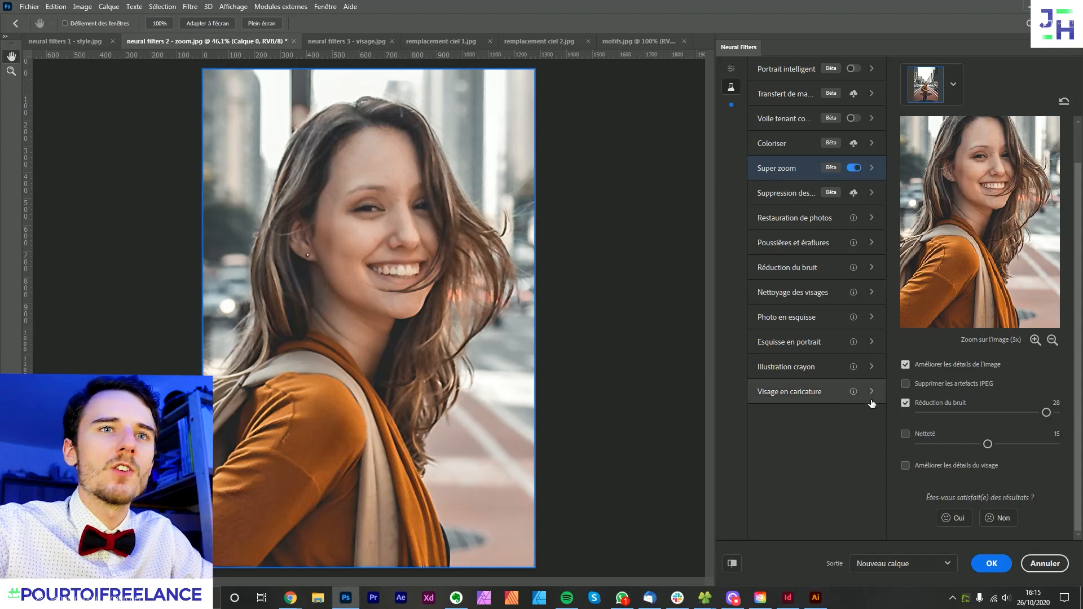
pyautogui.click(931, 414)
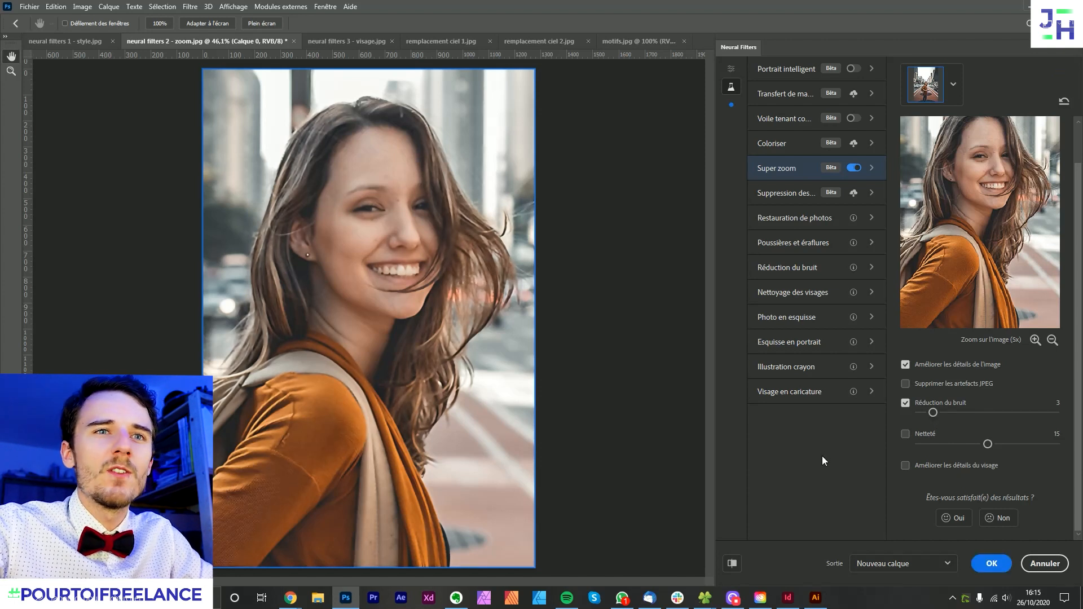
# - Enable Netteté and try it at 27 and 6, with Réduction du bruit raised to 28
pyautogui.click(904, 433)
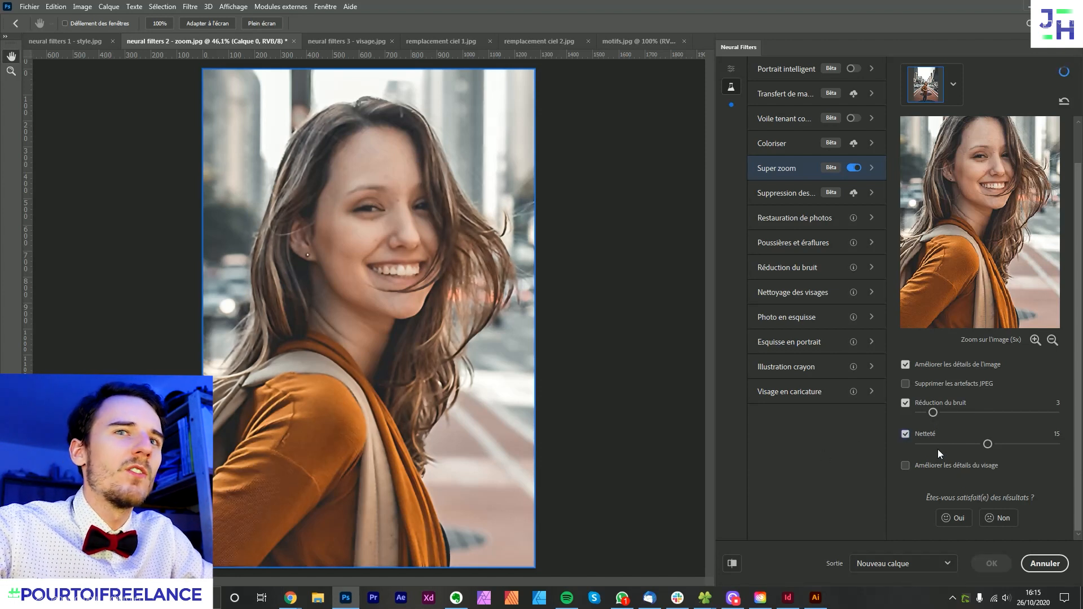
pyautogui.click(1041, 443)
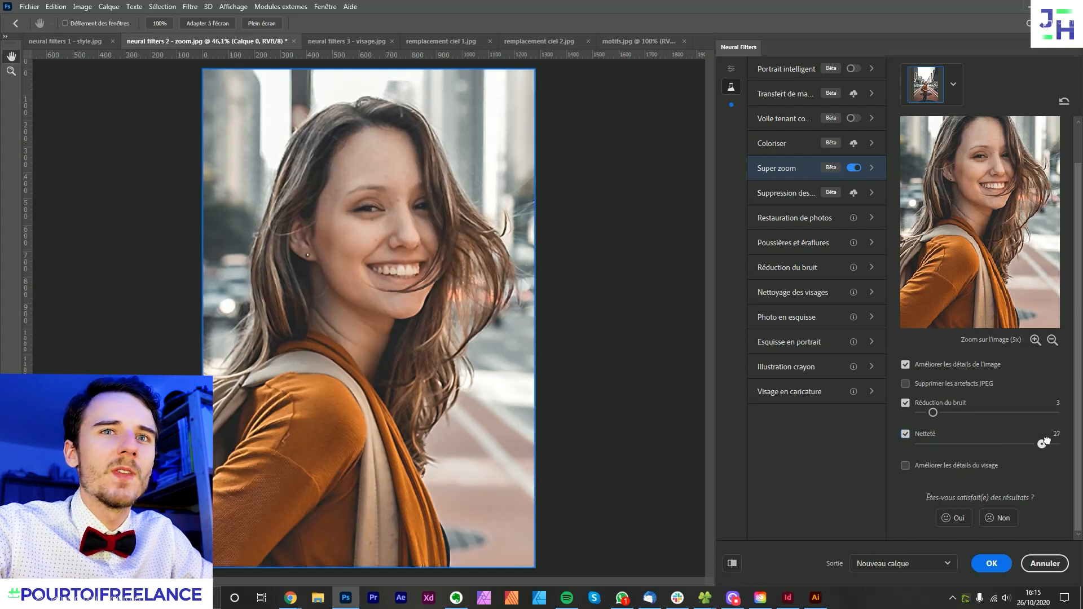
pyautogui.click(1048, 414)
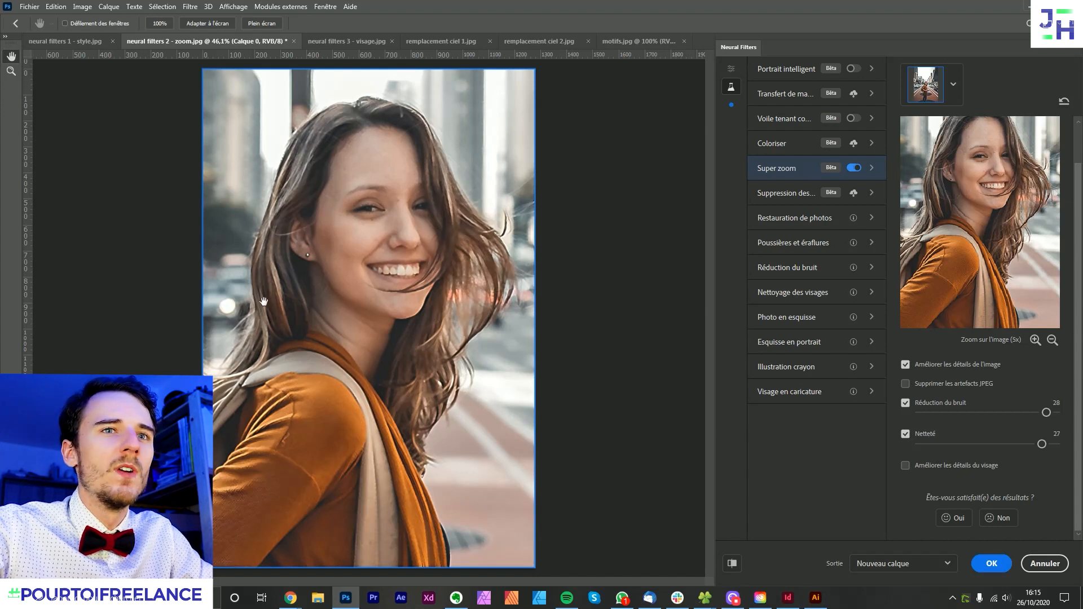
pyautogui.click(945, 444)
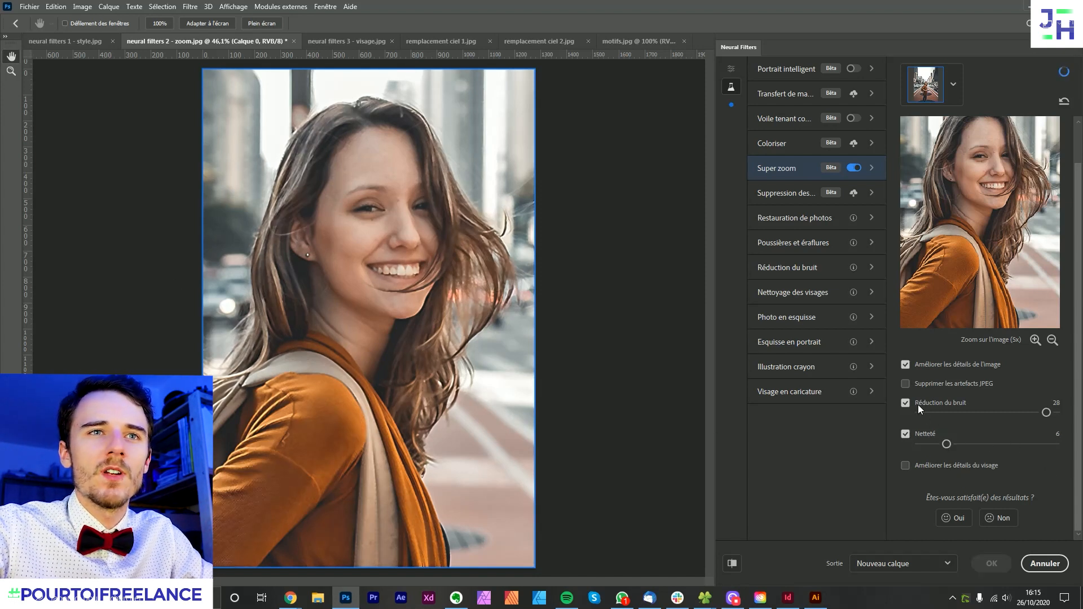
# - Set Réduction du bruit to 1 and Netteté to 2, and apply Super zoom on a new layer (Nouveau calque)
pyautogui.click(928, 412)
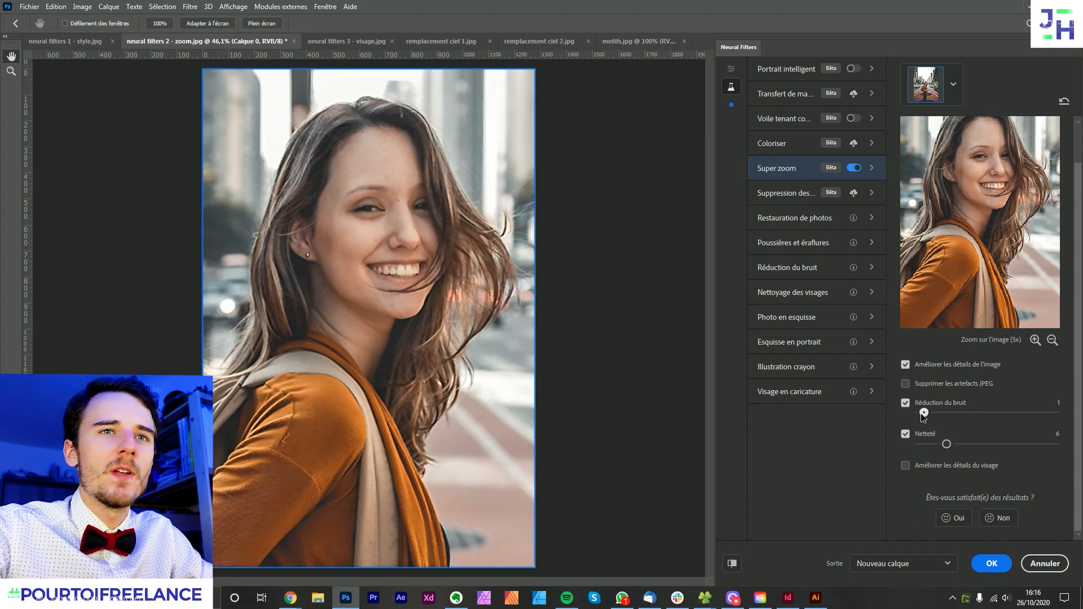
pyautogui.moveTo(945, 443); pyautogui.dragTo(928, 444)
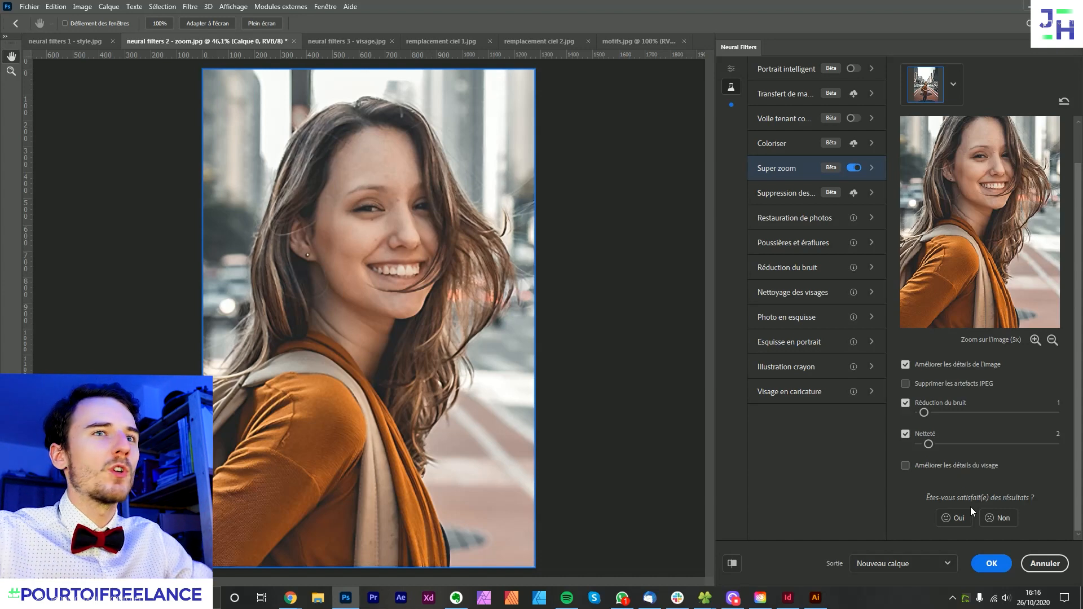
pyautogui.click(984, 558)
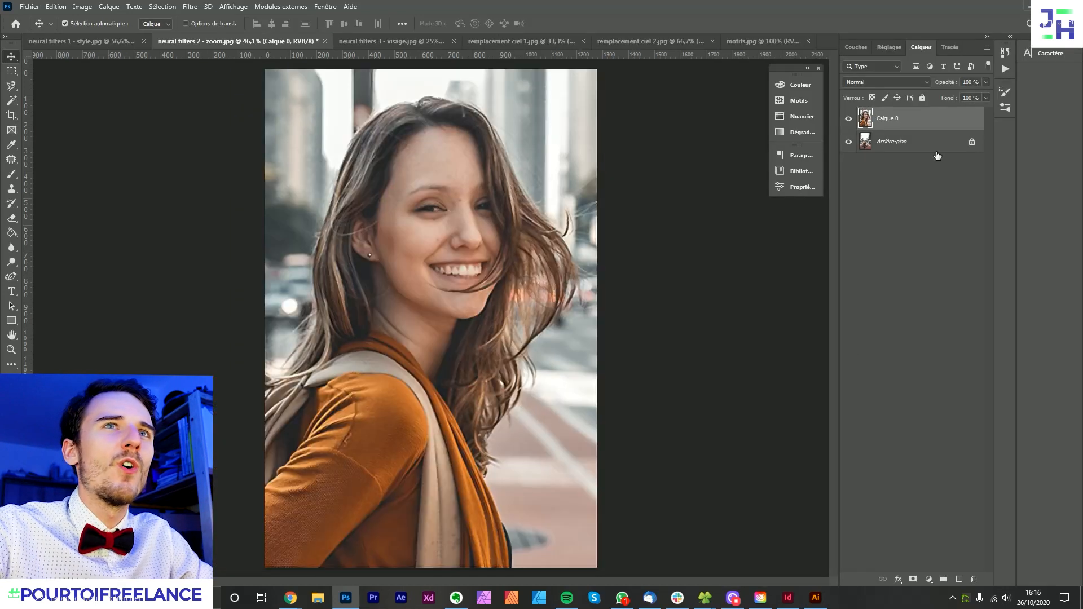
pyautogui.click(948, 215)
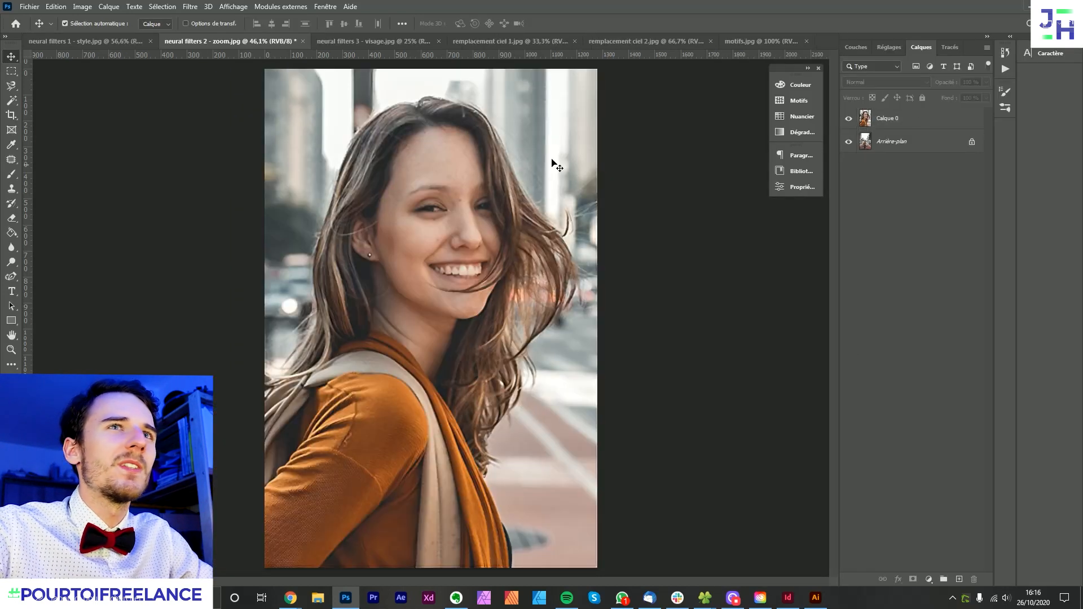
# - Hide the Super zoom layer to inspect the woman's face in the original up close, and show it again to compare quality
pyautogui.click(848, 120)
pyautogui.scroll(12, 462, 301)
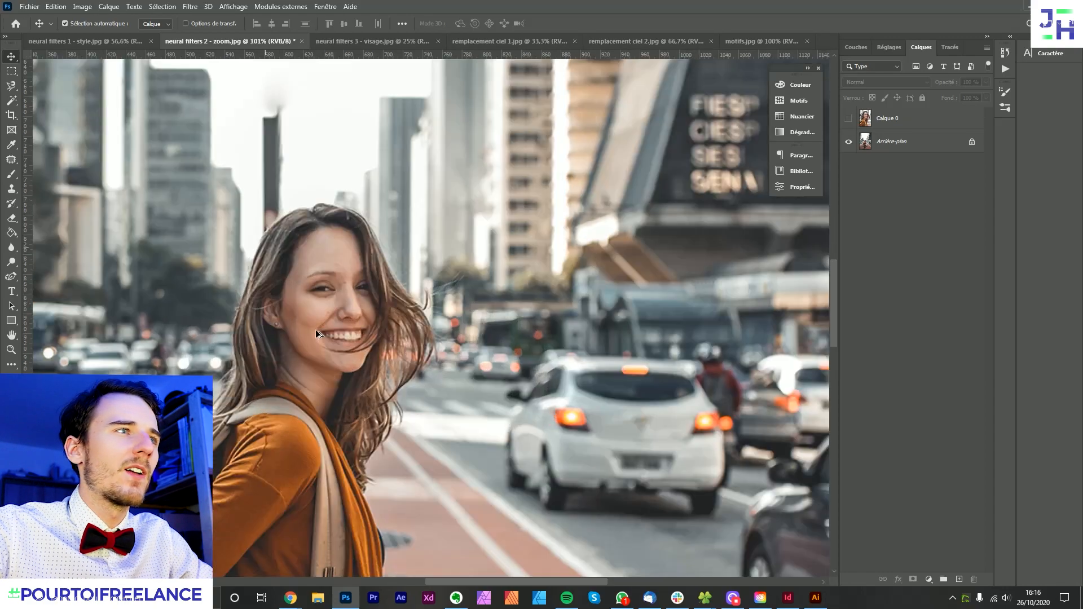
pyautogui.scroll(-6, 500, 280)
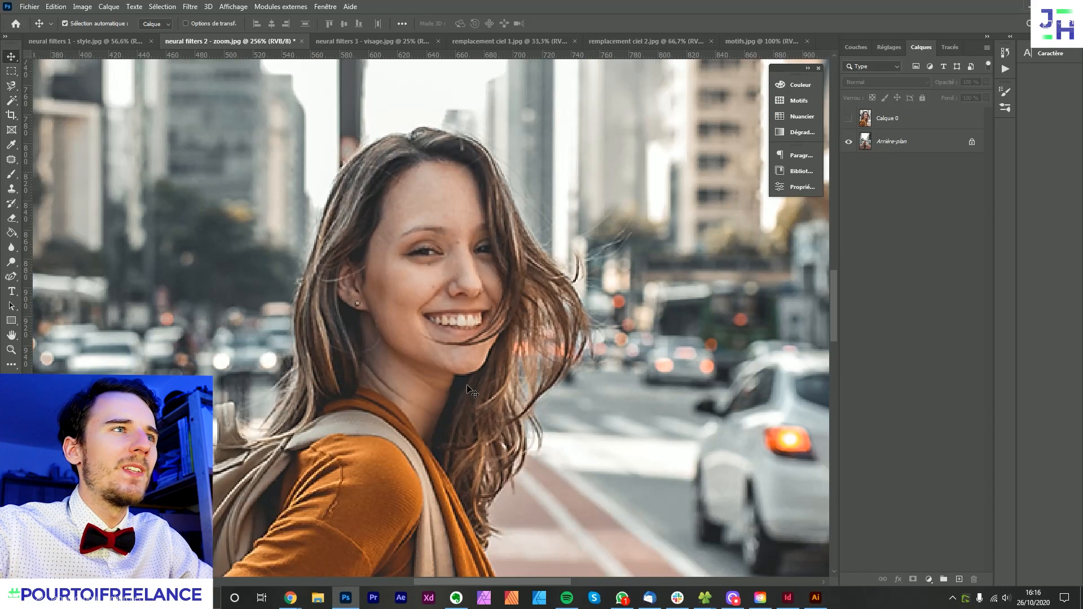
pyautogui.scroll(3, 456, 255)
pyautogui.scroll(-3, 460, 259)
pyautogui.click(847, 118)
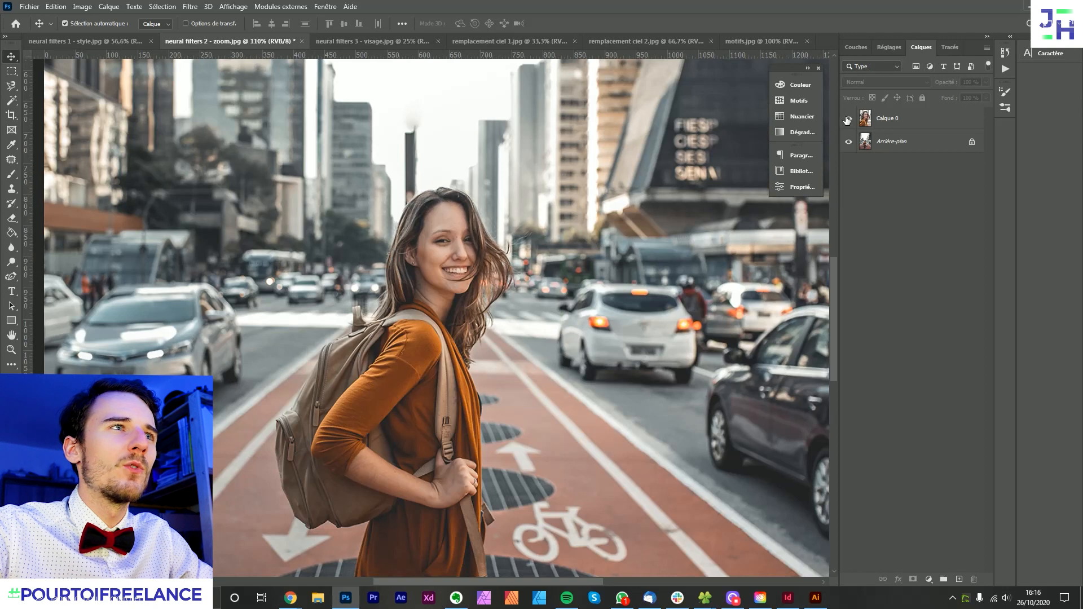
pyautogui.scroll(-2, 384, 418)
pyautogui.scroll(2, 466, 230)
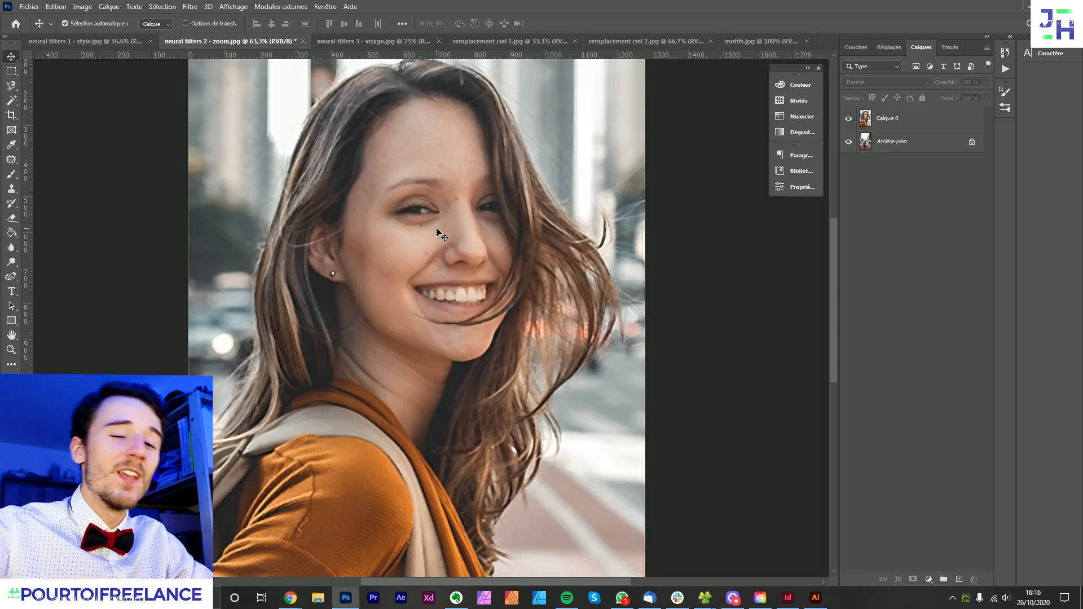
# - Open Neural Filters on the document neural filters 3 - visage.jpg
pyautogui.click(370, 42)
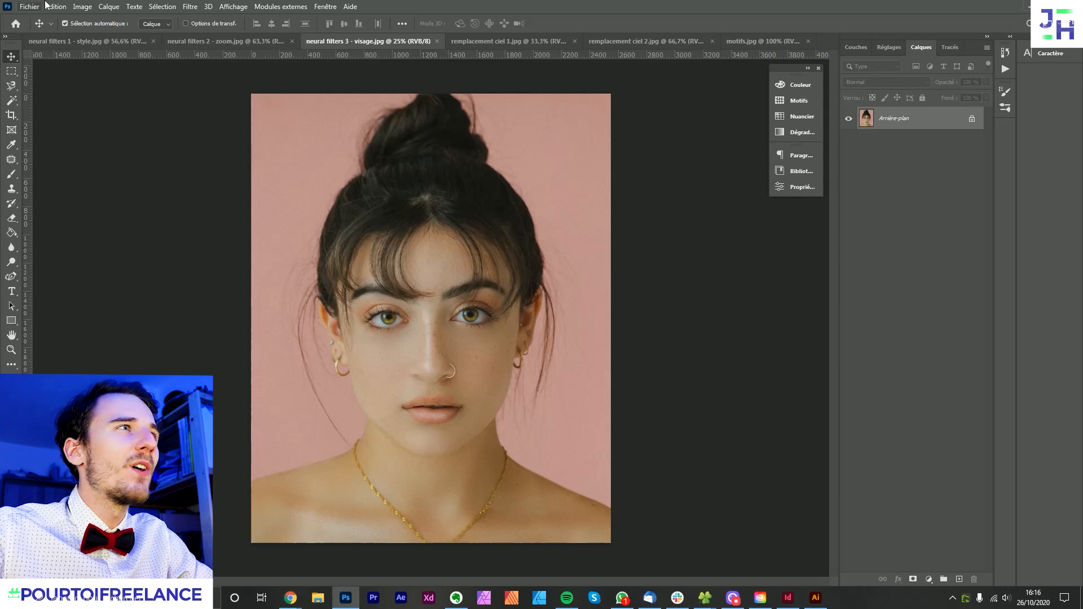
pyautogui.click(186, 6)
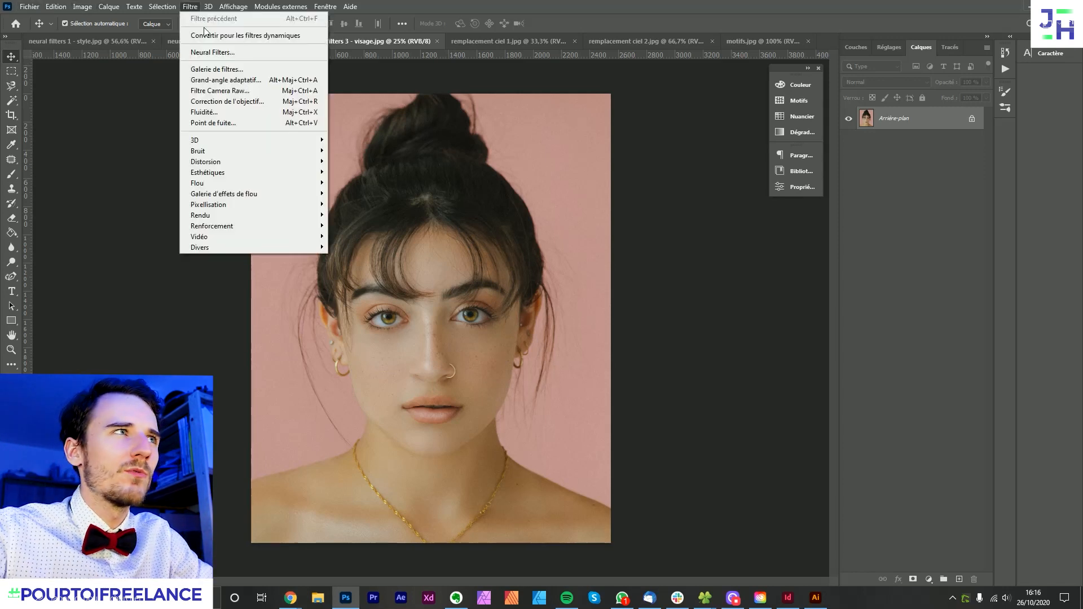
pyautogui.click(209, 52)
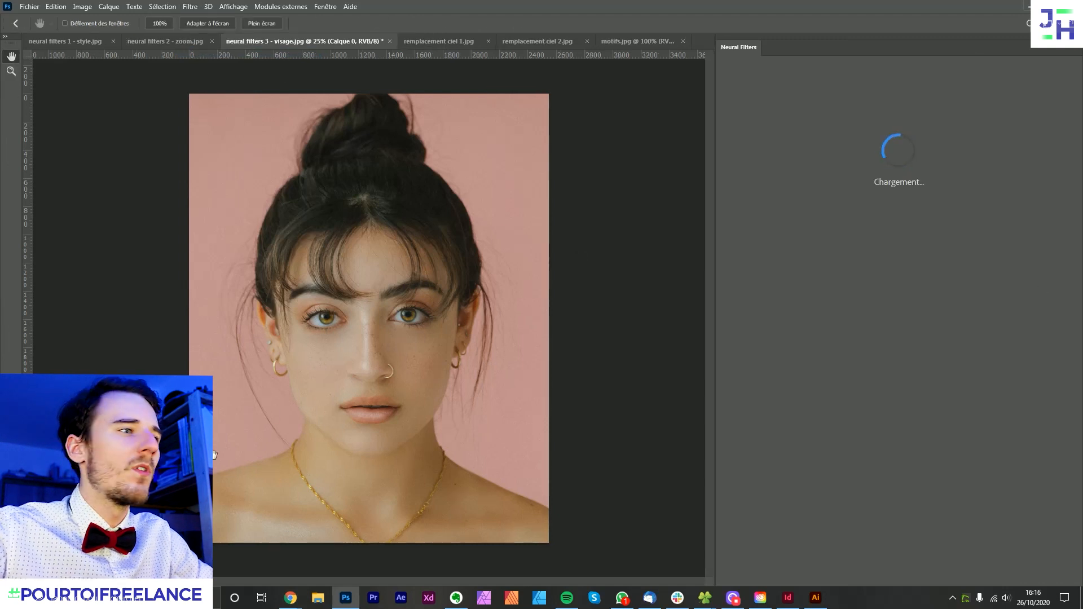
# - Switch to Chrome to view the Neural filters demo on Adobe's Photoshop page, and return to Photoshop
pyautogui.moveTo(298, 600)
pyautogui.click(251, 550)
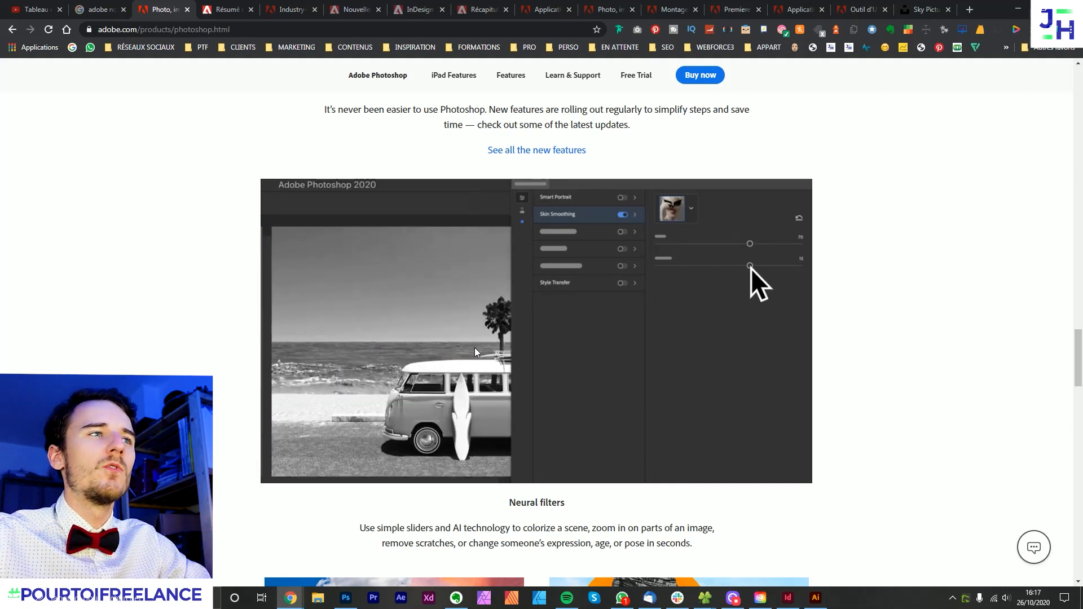
pyautogui.click(346, 597)
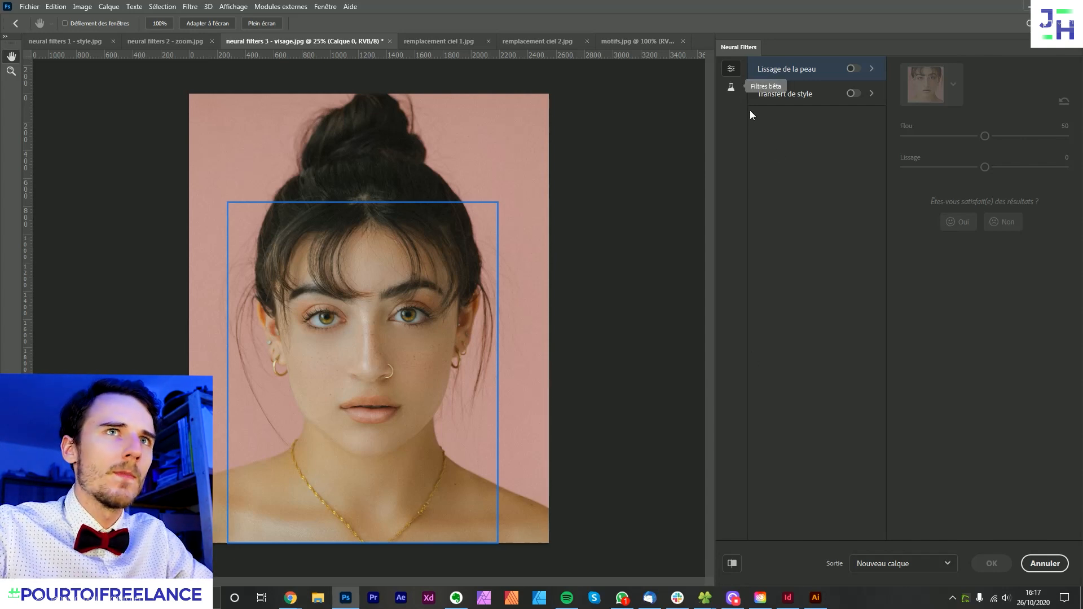
# - Enable the Portrait intelligent beta filter with the Bonheur expression set to 6
pyautogui.click(730, 86)
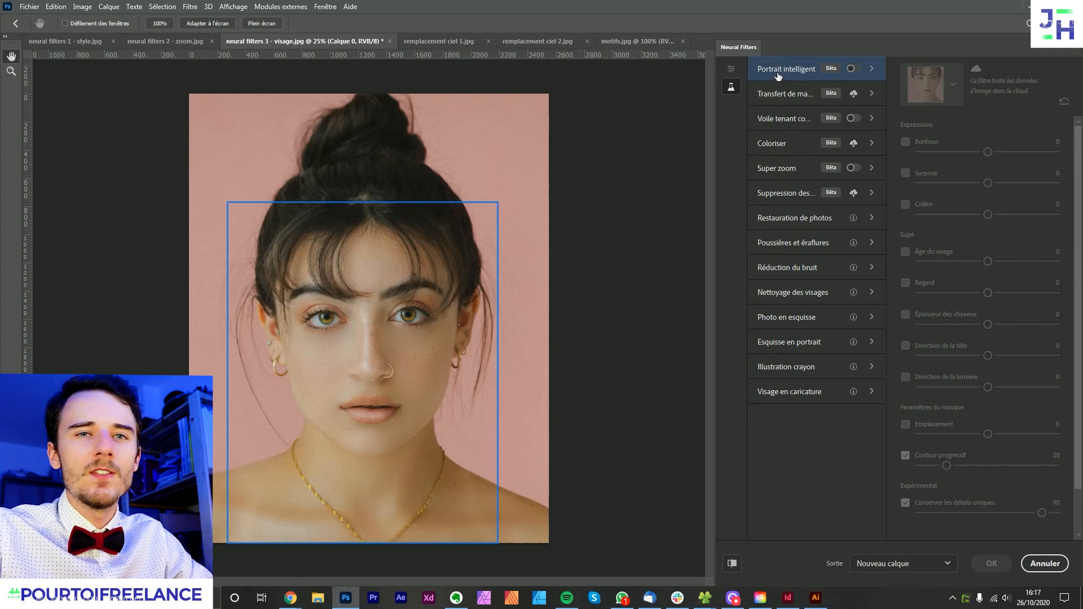
pyautogui.moveTo(777, 76)
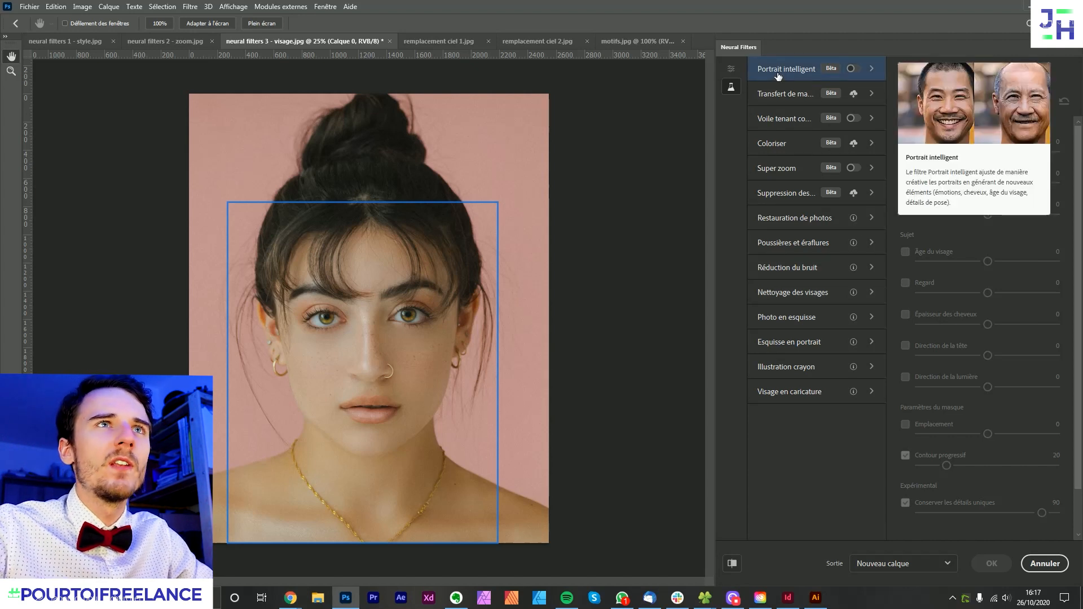
pyautogui.click(851, 69)
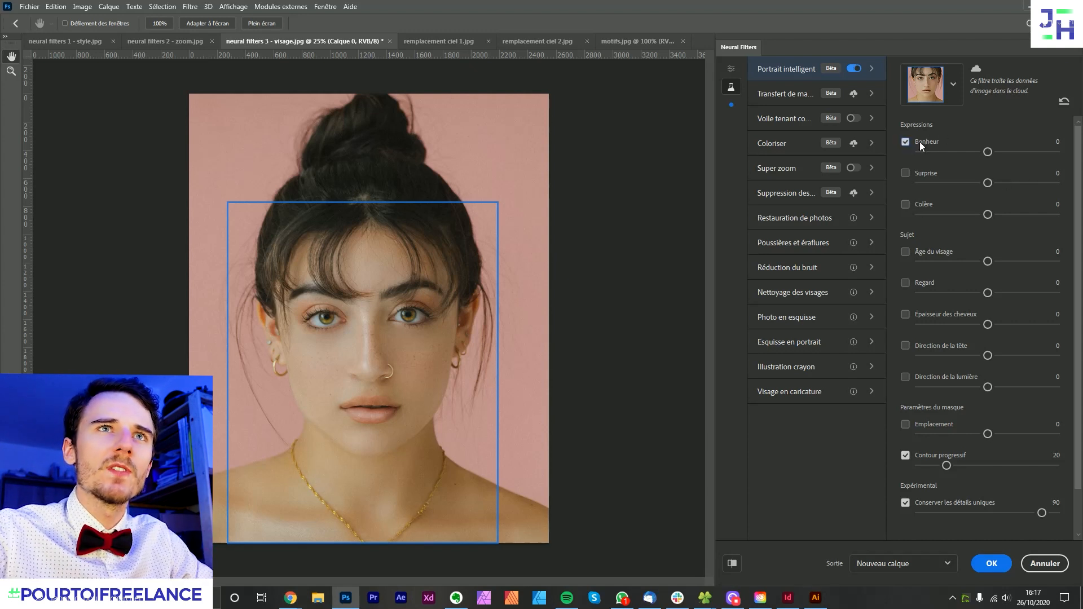
pyautogui.click(996, 152)
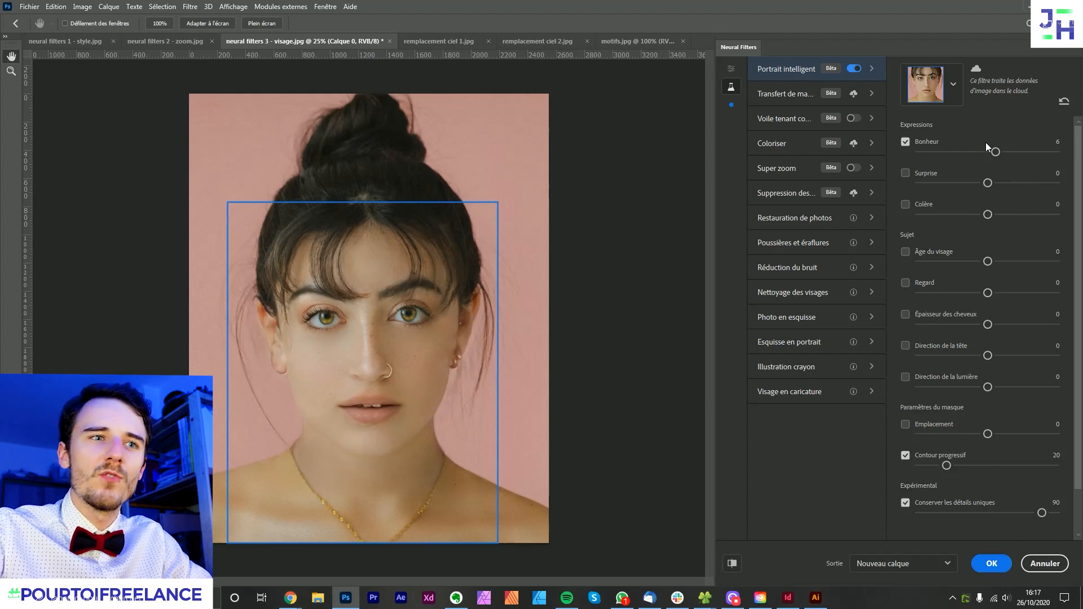
# - Compare the face portrait before and after the Bonheur adjustment using the change preview
pyautogui.click(735, 566)
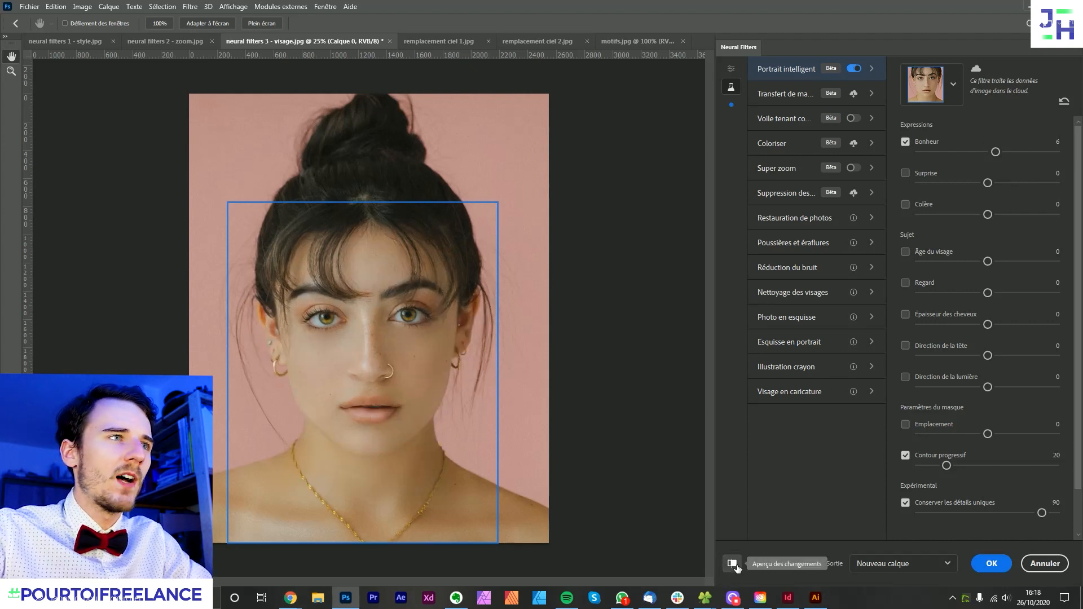
pyautogui.click(735, 566)
pyautogui.click(735, 565)
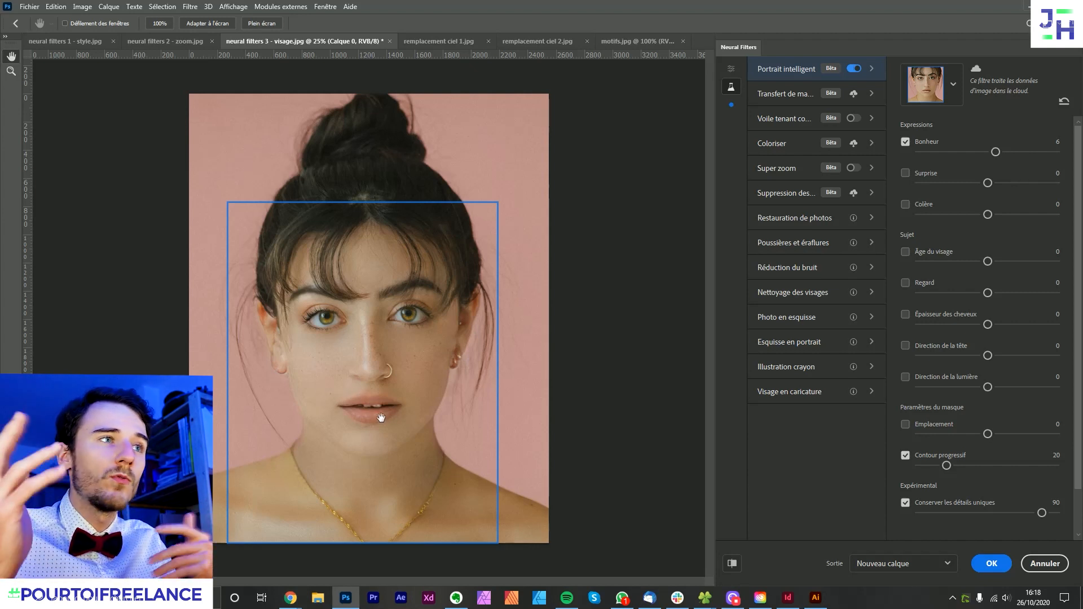
pyautogui.click(732, 563)
pyautogui.click(732, 563)
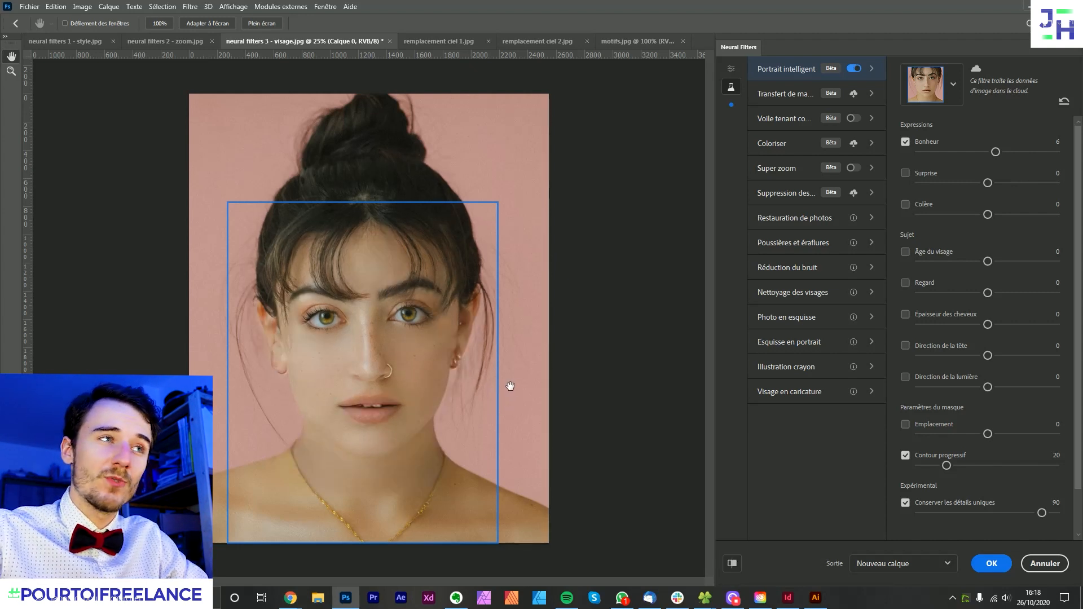
# - Recheck the portrait before and after the smile adjustment, and raise the Bonheur expression to 35
pyautogui.click(732, 563)
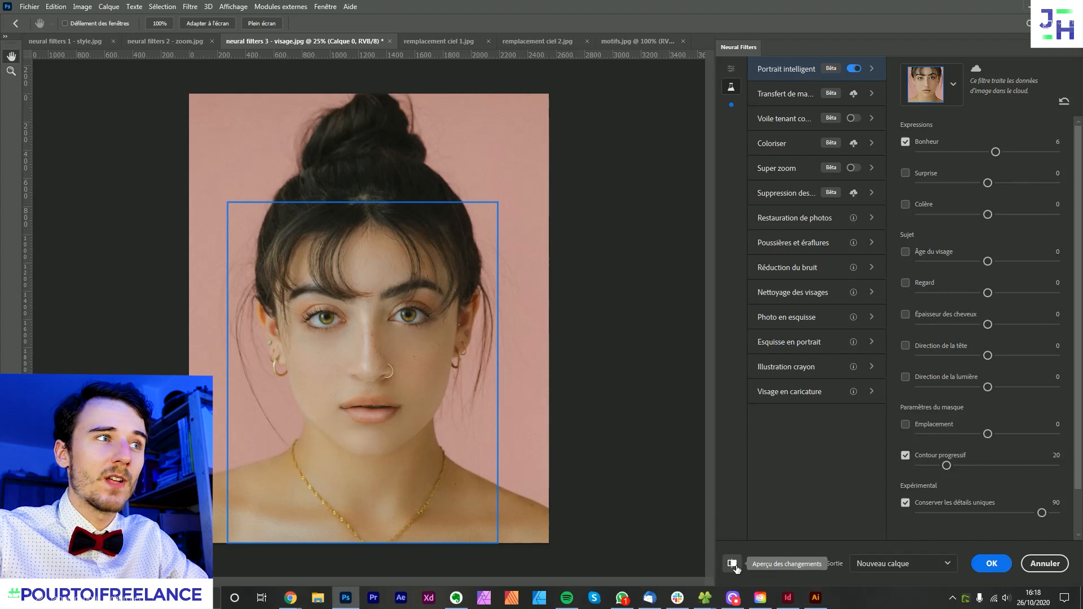
pyautogui.click(732, 564)
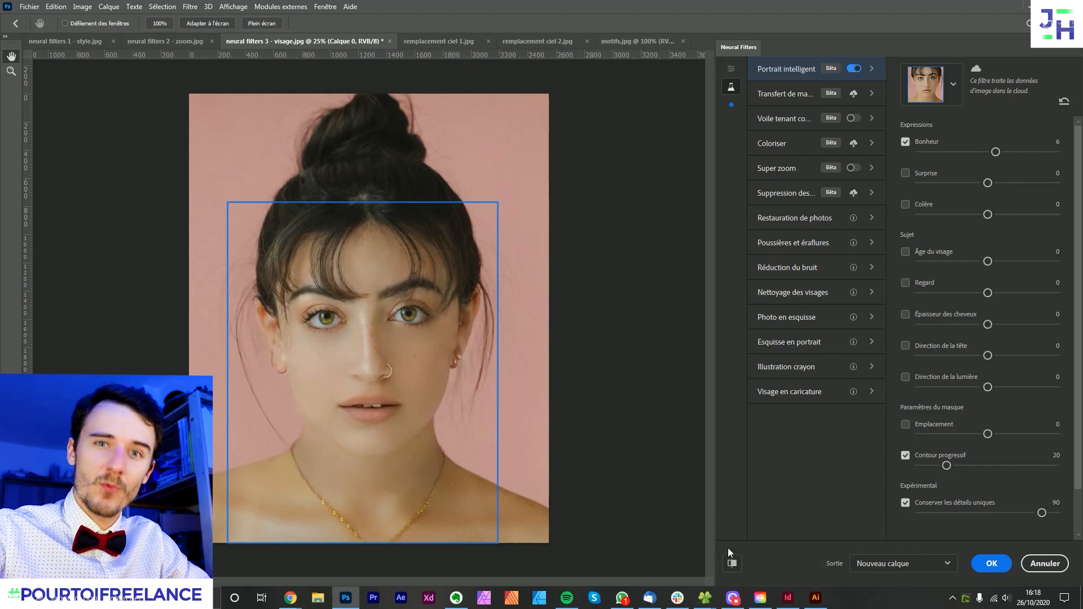
pyautogui.click(1036, 151)
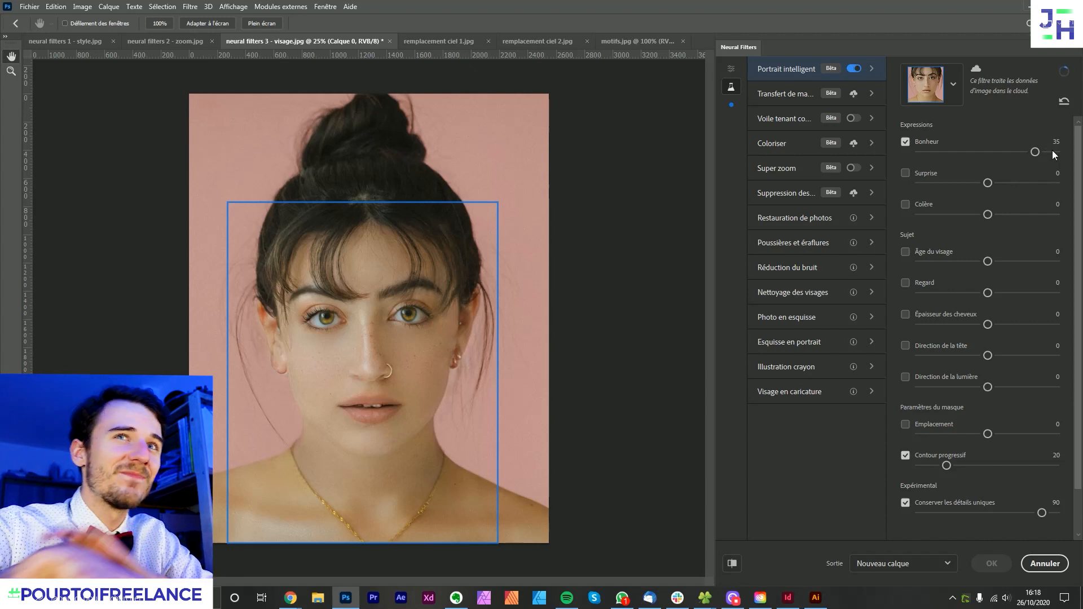
# - Compare the face portrait with and without the stronger Bonheur expression using the change preview
pyautogui.click(732, 563)
pyautogui.click(732, 564)
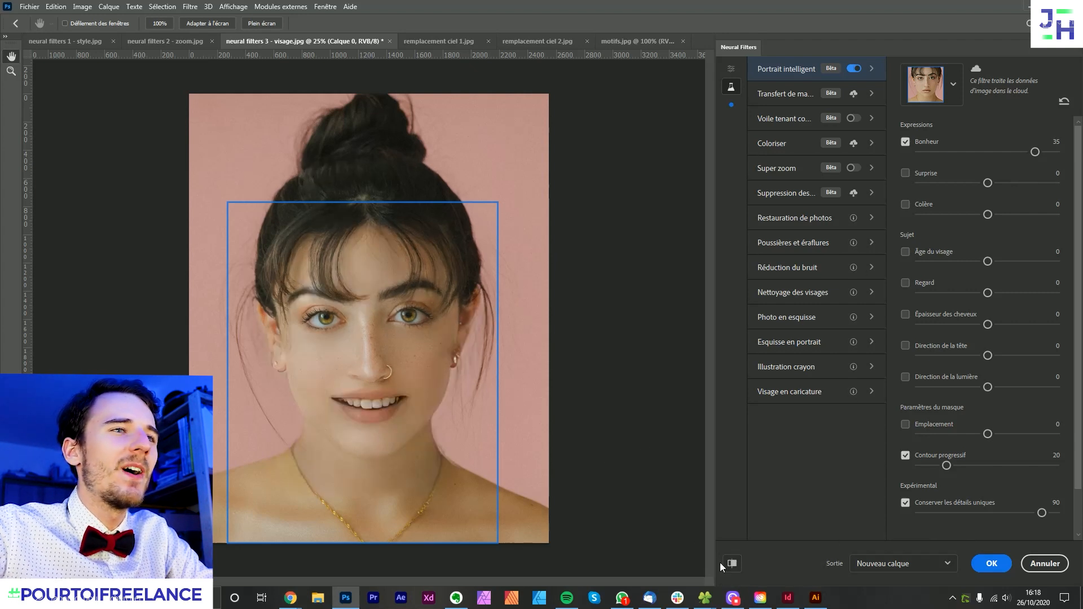
pyautogui.click(732, 565)
pyautogui.click(732, 565)
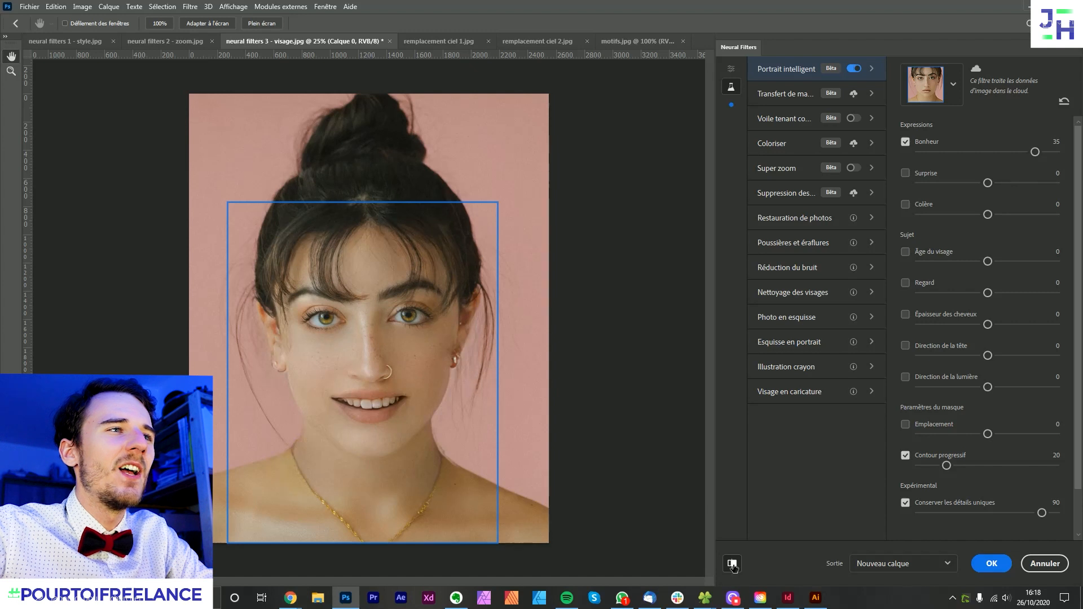
pyautogui.click(732, 564)
pyautogui.click(732, 564)
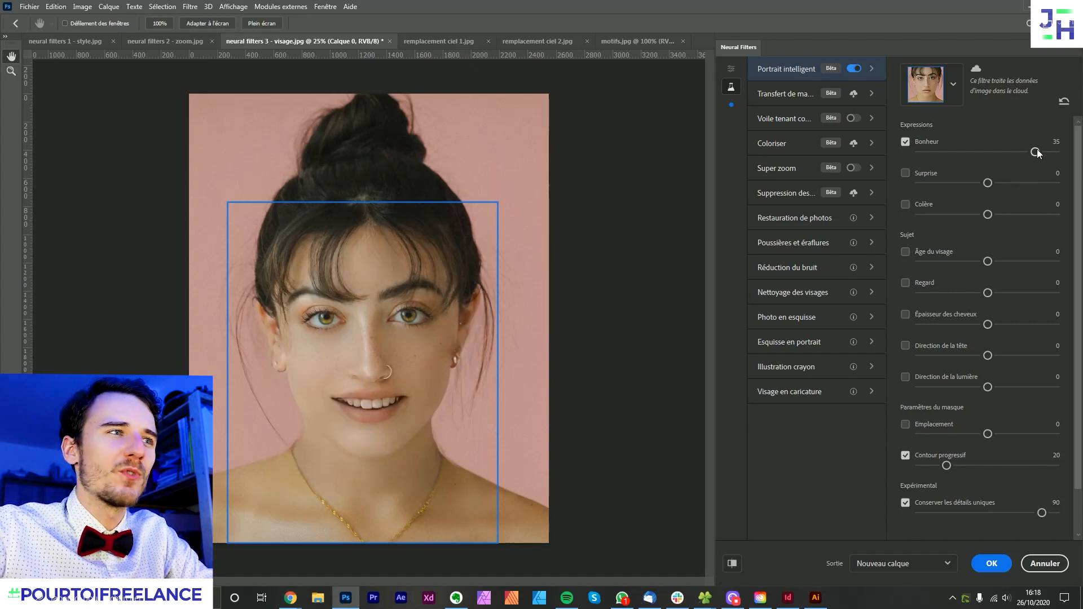
pyautogui.click(733, 564)
pyautogui.click(733, 564)
pyautogui.click(733, 563)
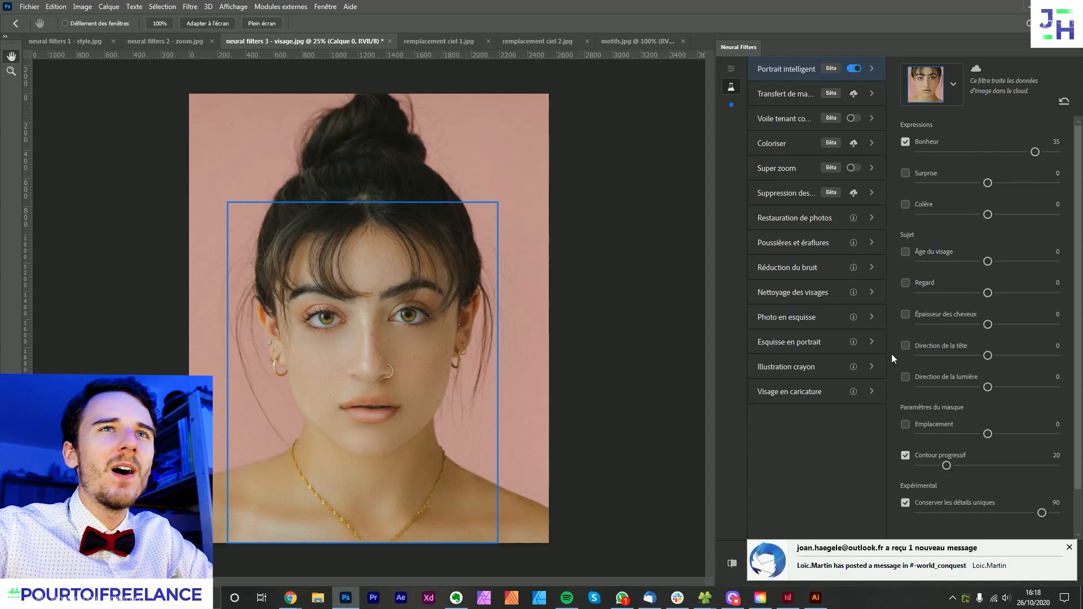
# - Try Direction de la lumière at 37 in place of Bonheur, and discard the Neural Filters changes
pyautogui.click(905, 141)
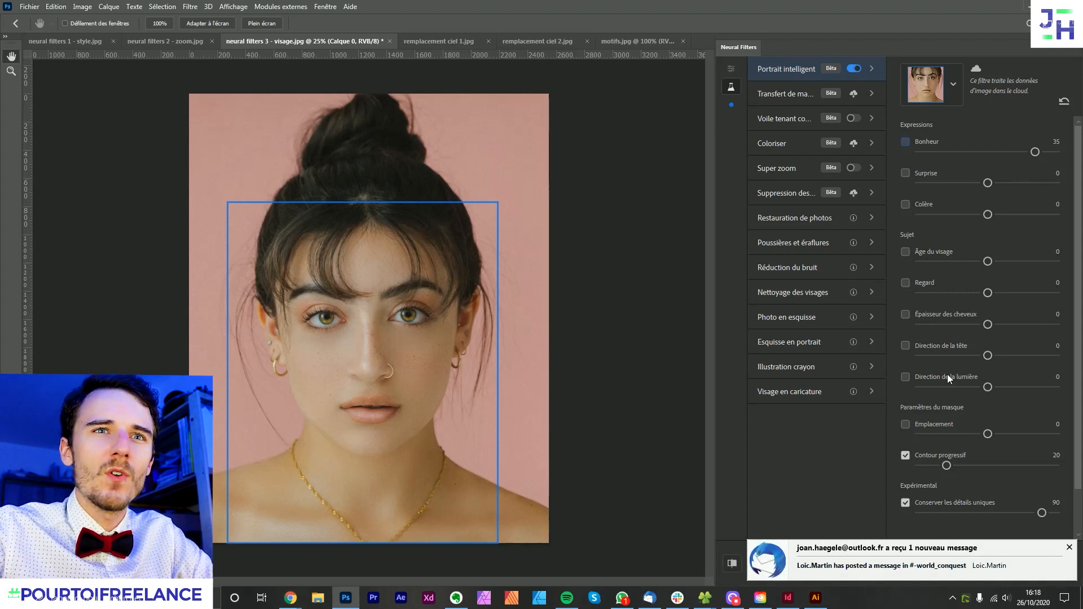
pyautogui.click(905, 377)
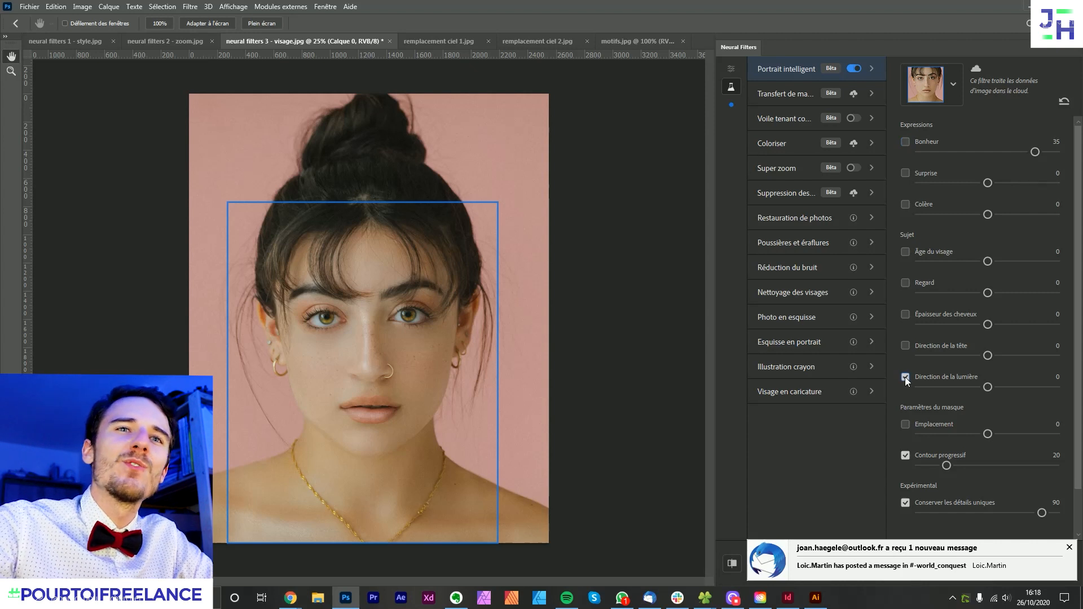
pyautogui.click(1042, 389)
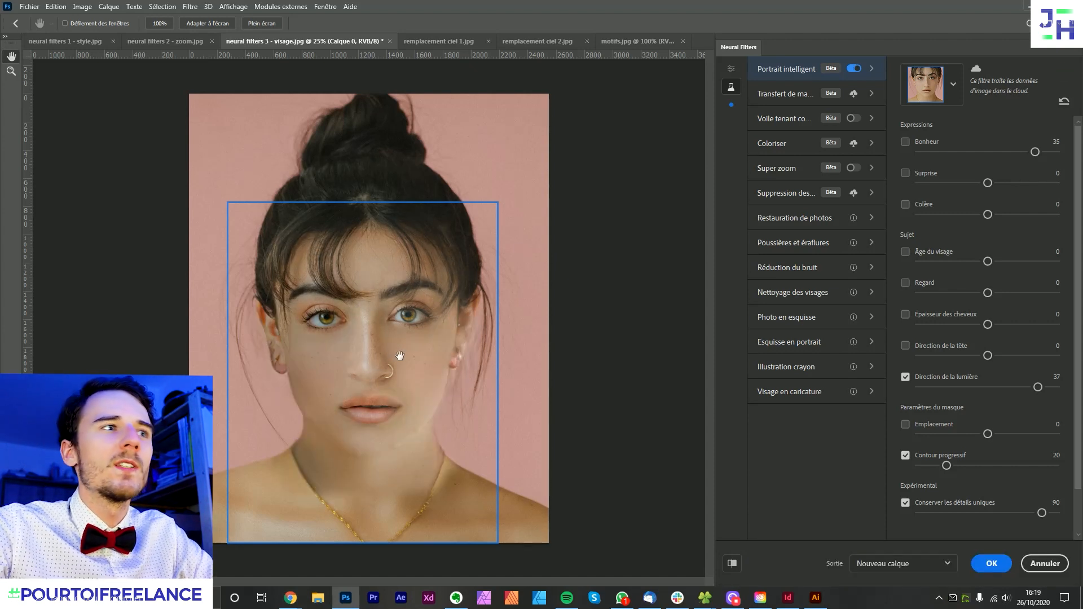
pyautogui.click(731, 564)
pyautogui.click(731, 564)
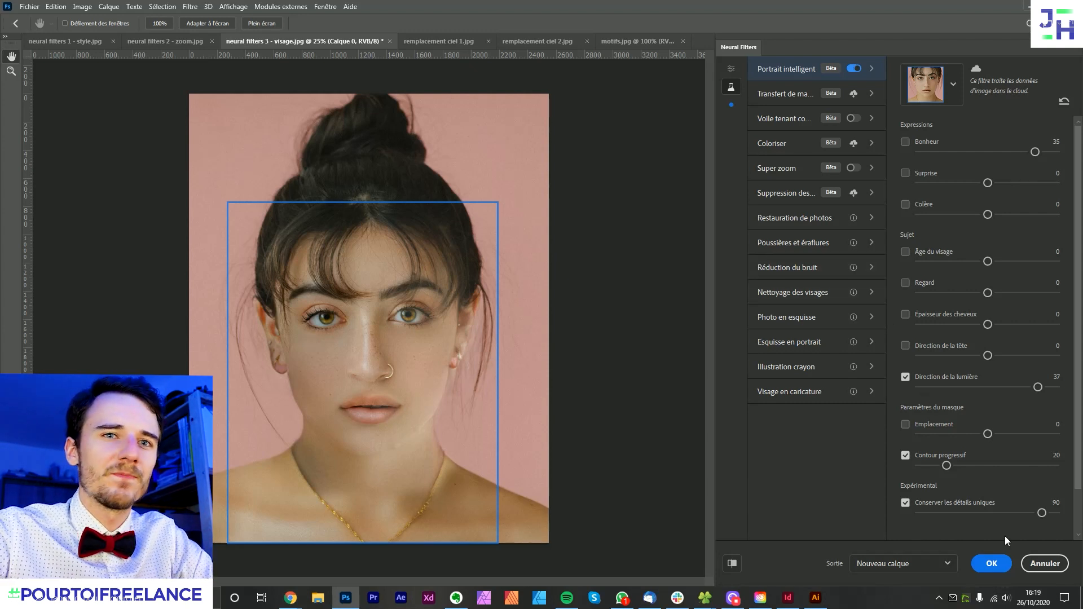
pyautogui.click(1044, 563)
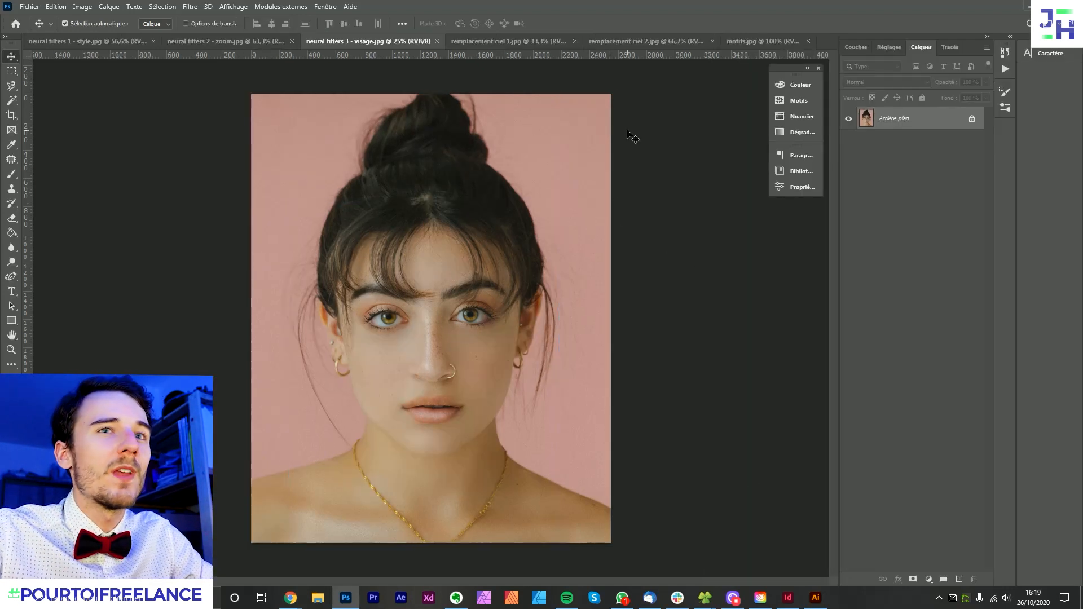
# - Show the document remplacement ciel 1.jpg, and switch to Chrome to view the Easy sky replacement section on Adobe's Photoshop page
pyautogui.click(523, 42)
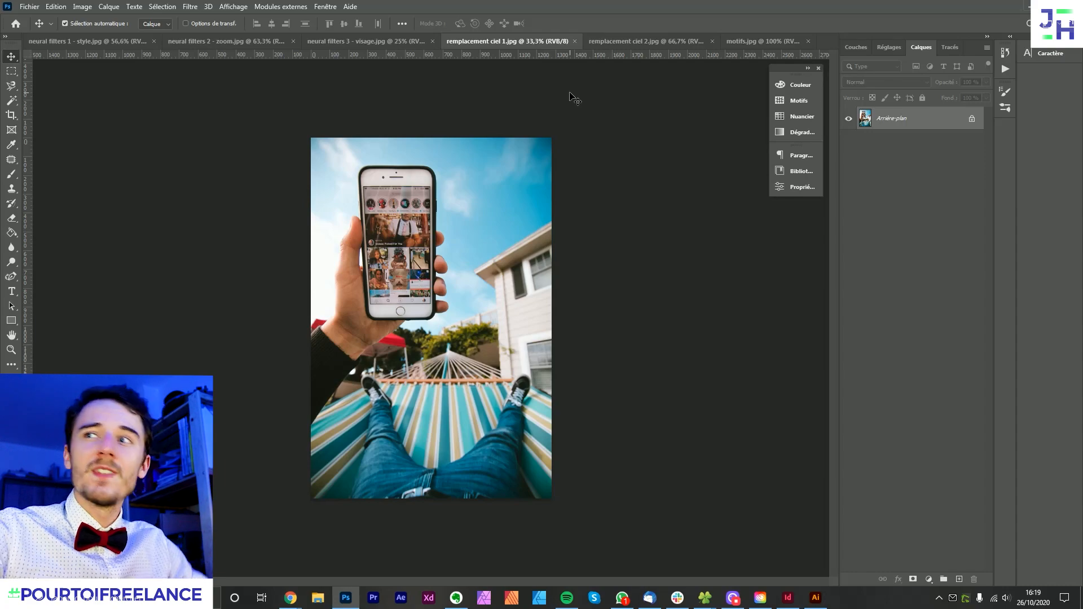
pyautogui.moveTo(291, 597)
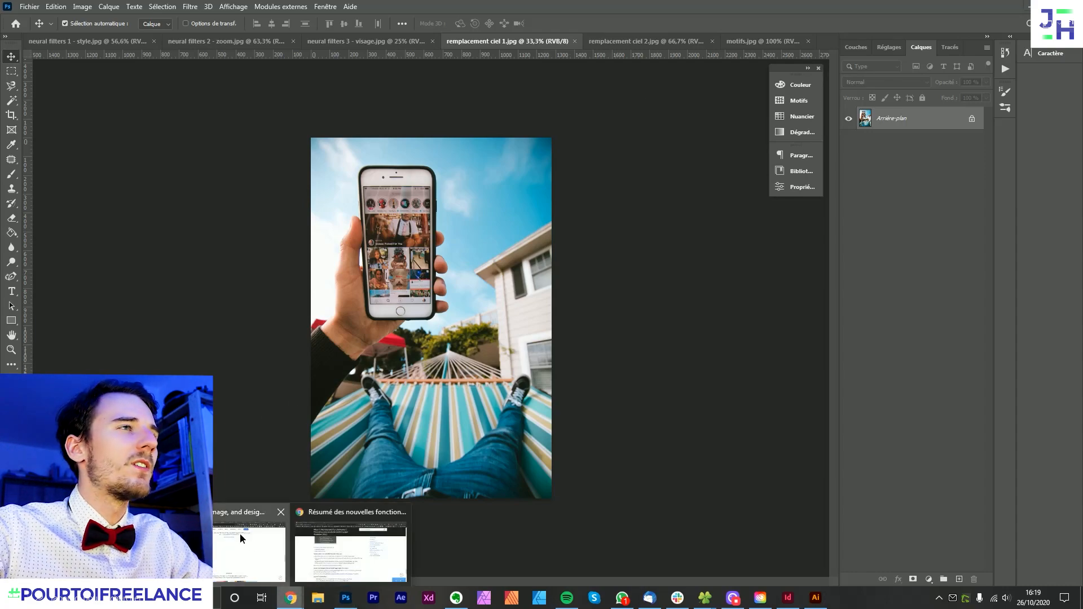
pyautogui.click(239, 533)
pyautogui.scroll(10, 728, 316)
pyautogui.scroll(-10, 931, 355)
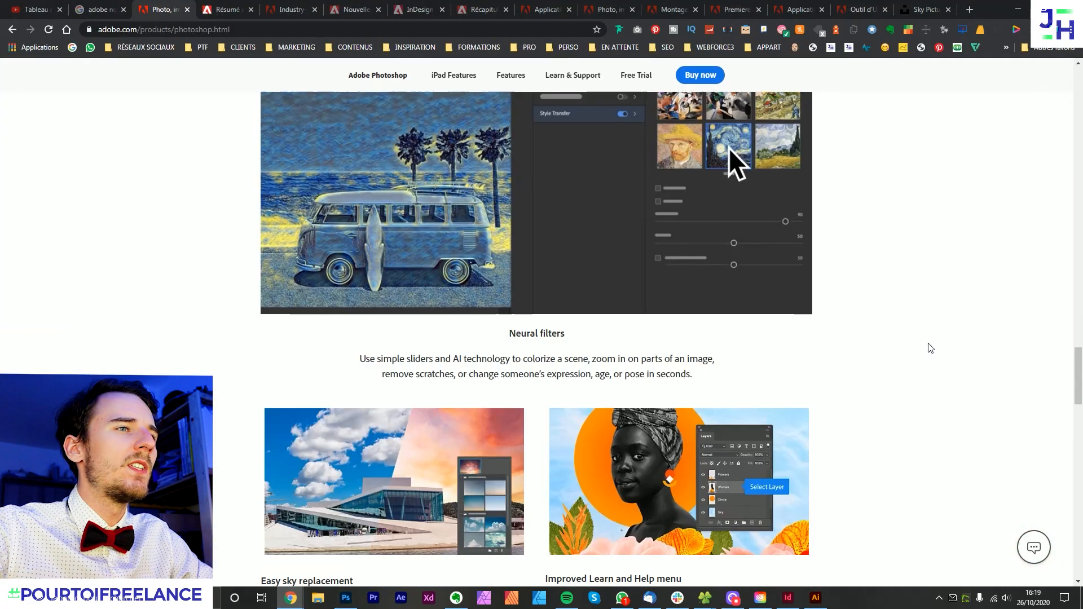
pyautogui.scroll(3, 936, 341)
pyautogui.scroll(-2, 789, 356)
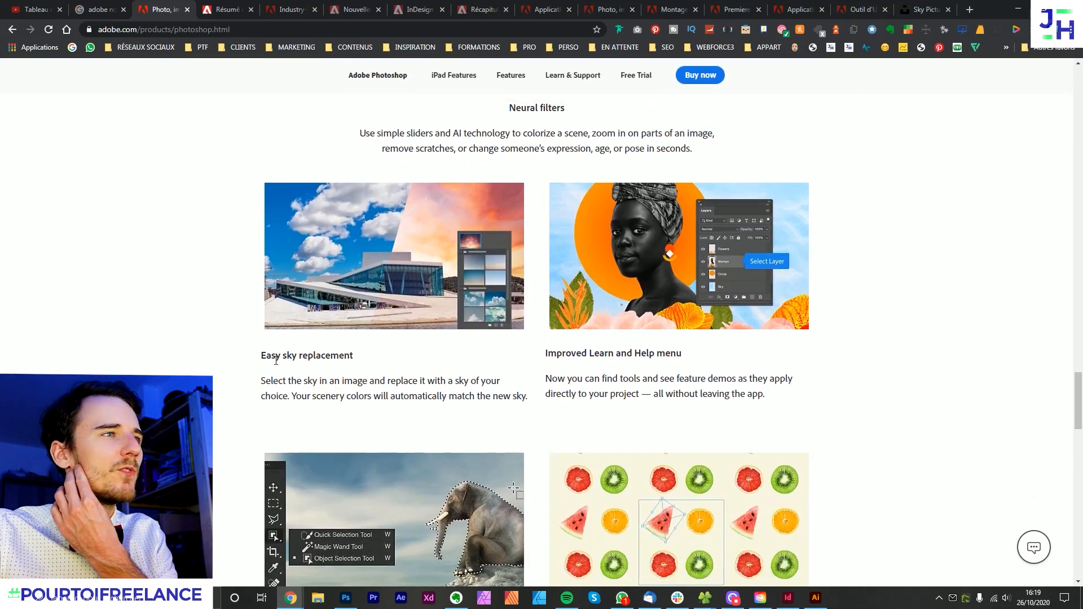
pyautogui.moveTo(254, 356); pyautogui.dragTo(367, 358)
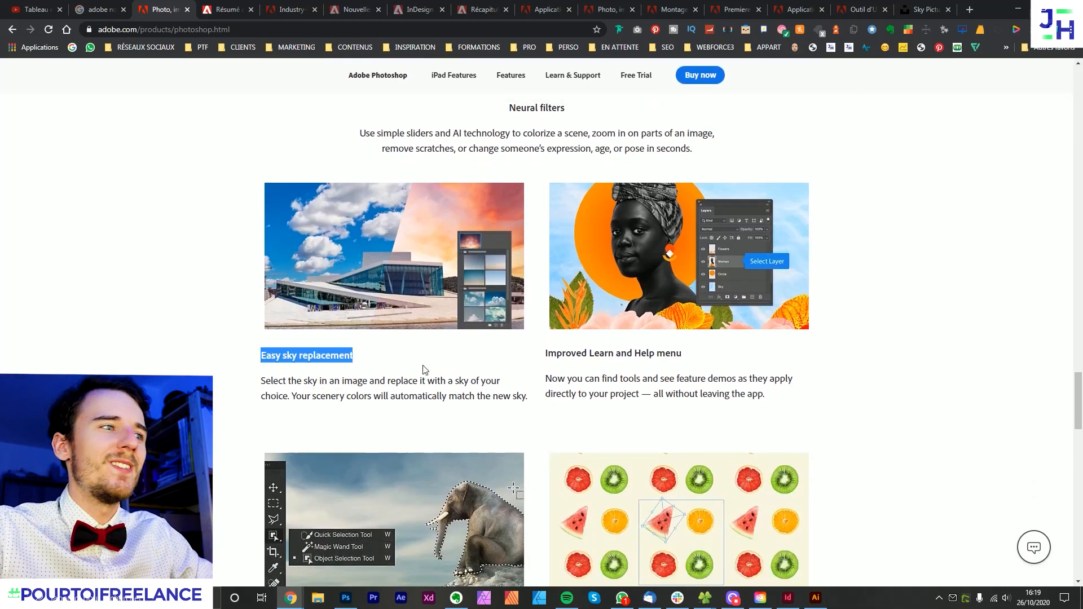
# - Return to Photoshop and start Remplacement du ciel on the hammock photo
pyautogui.click(346, 597)
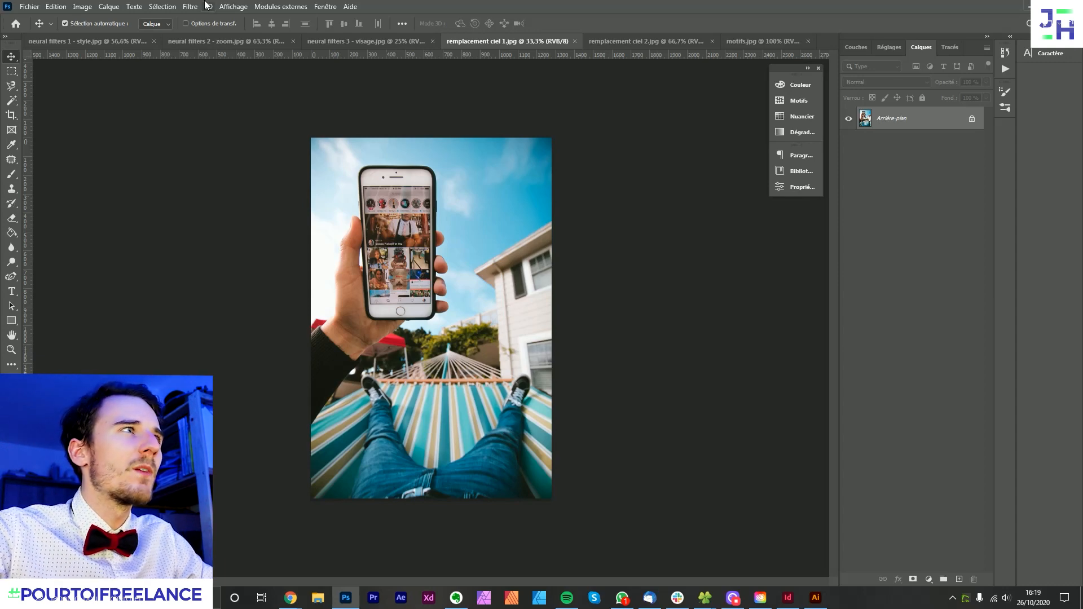
pyautogui.click(56, 6)
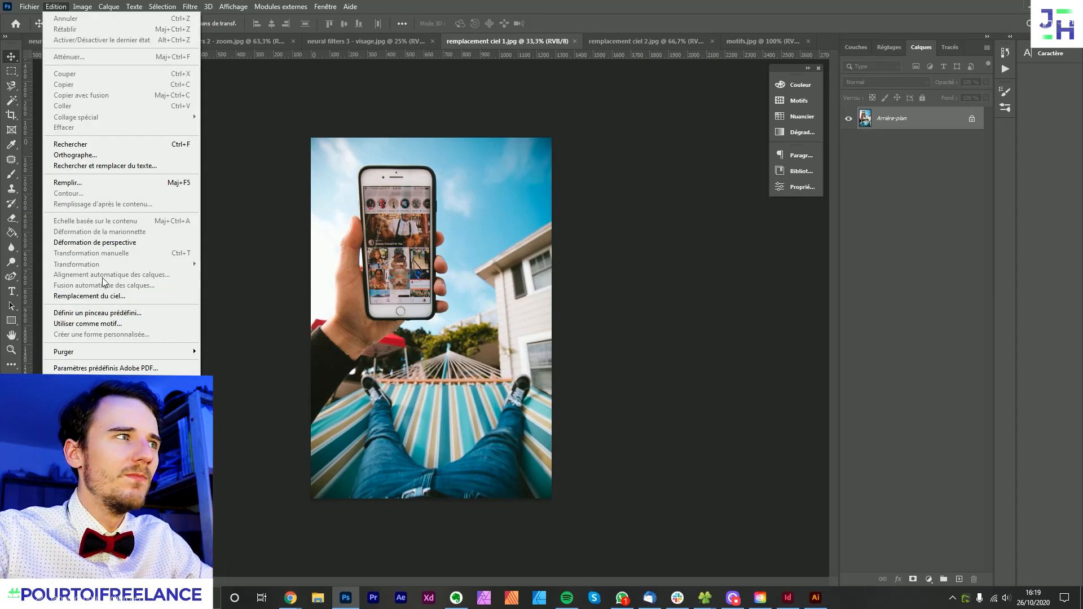
pyautogui.click(90, 295)
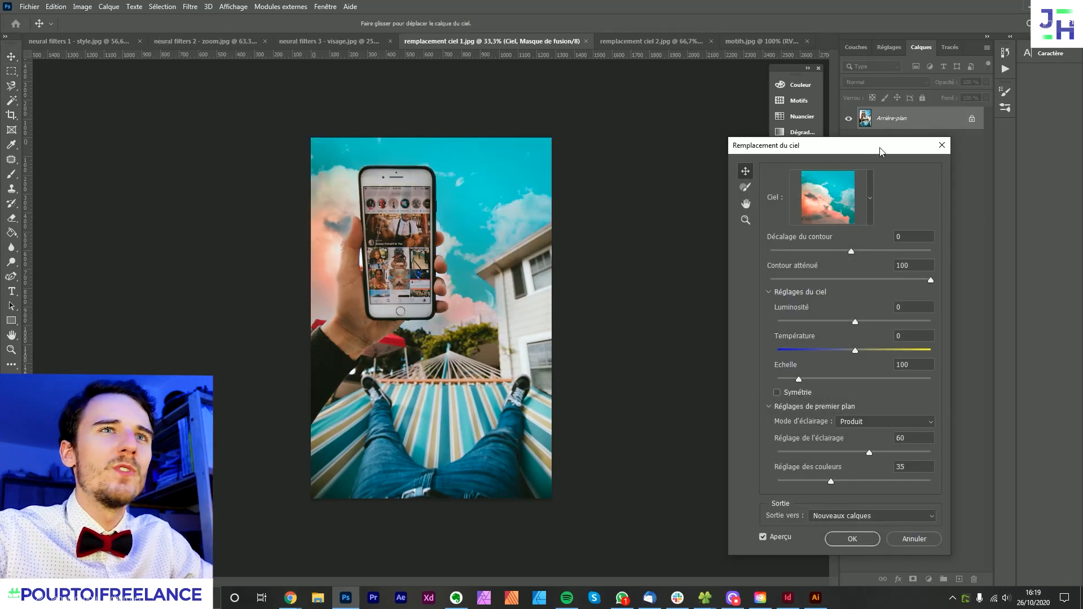
# - Choose the first plain blue sky from the Ciels bleus presets as the replacement sky
pyautogui.click(870, 202)
pyautogui.click(778, 278)
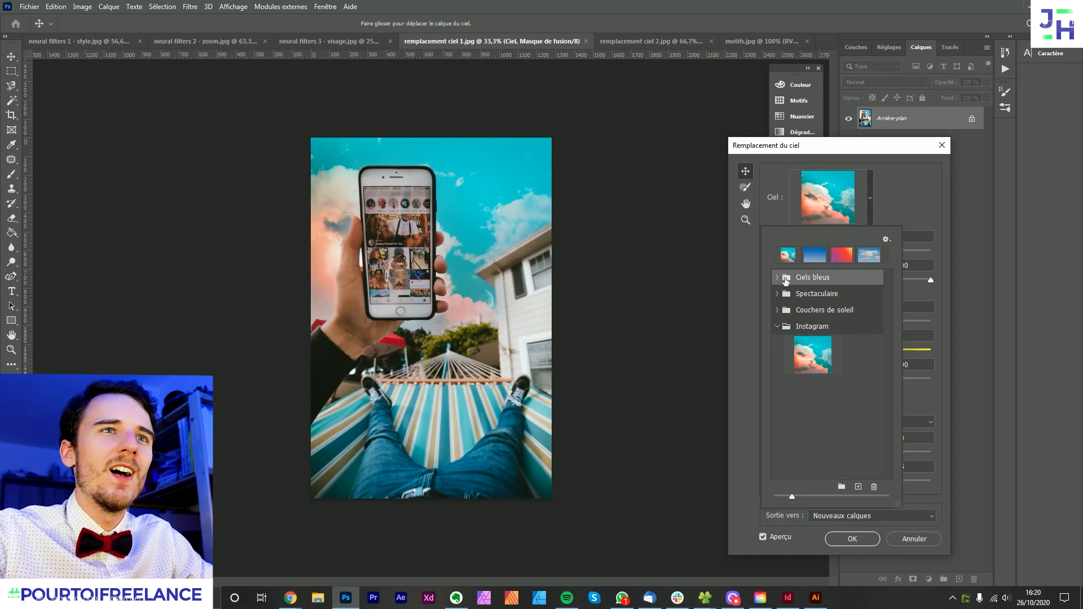
pyautogui.click(807, 295)
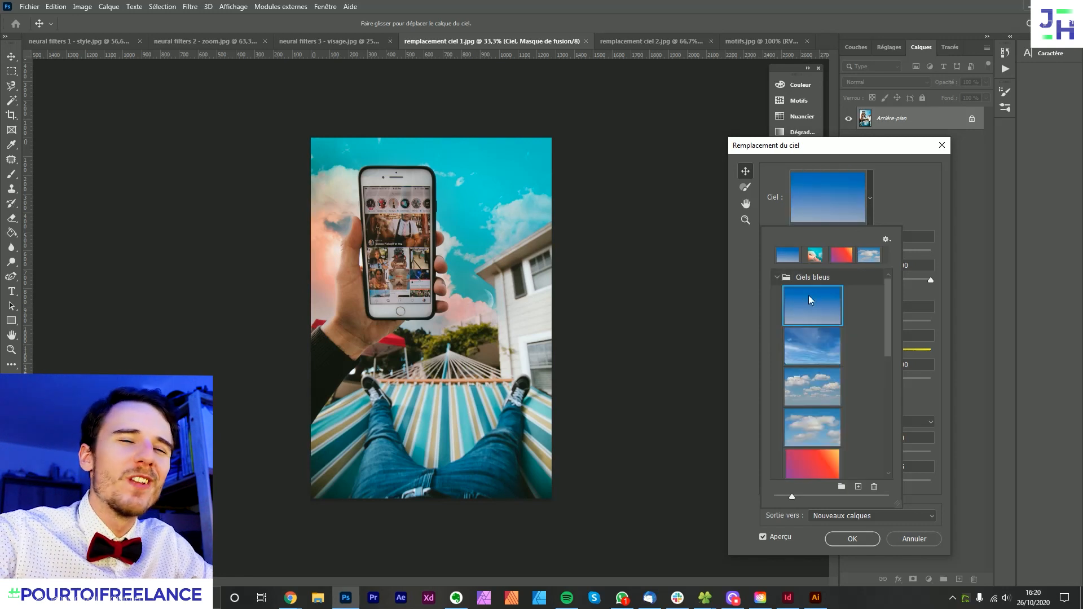
# - Compare the hammock photo with and without the plain blue sky, and inspect the edges around the hand and phone up close
pyautogui.moveTo(853, 150); pyautogui.dragTo(960, 161)
pyautogui.click(879, 549)
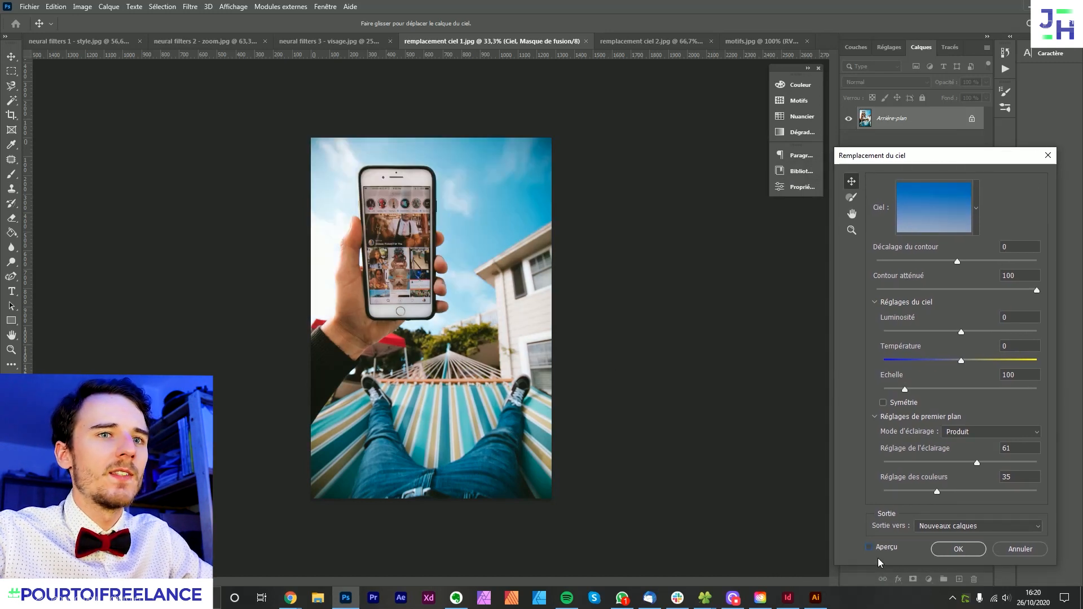
pyautogui.click(884, 545)
pyautogui.click(884, 546)
pyautogui.click(885, 545)
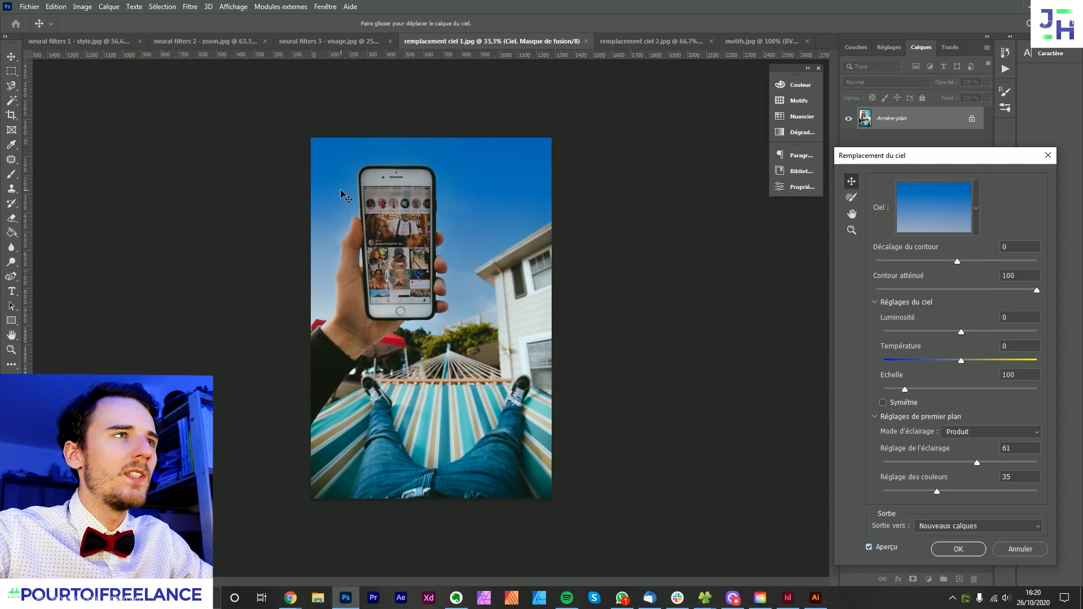
pyautogui.scroll(3, 351, 204)
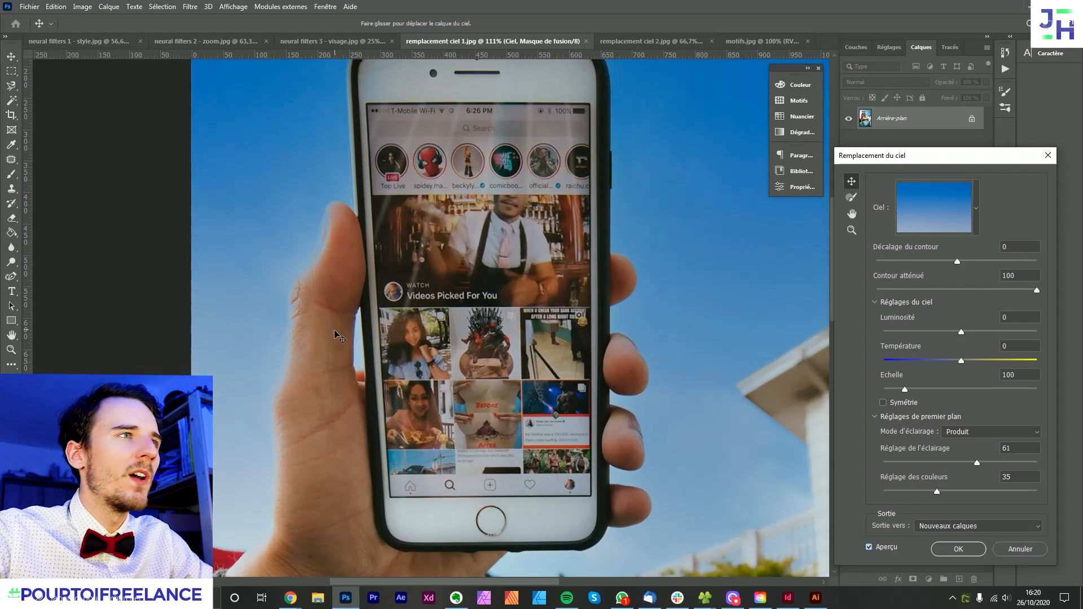
pyautogui.hotkey('ctrl', '0')
pyautogui.click(873, 551)
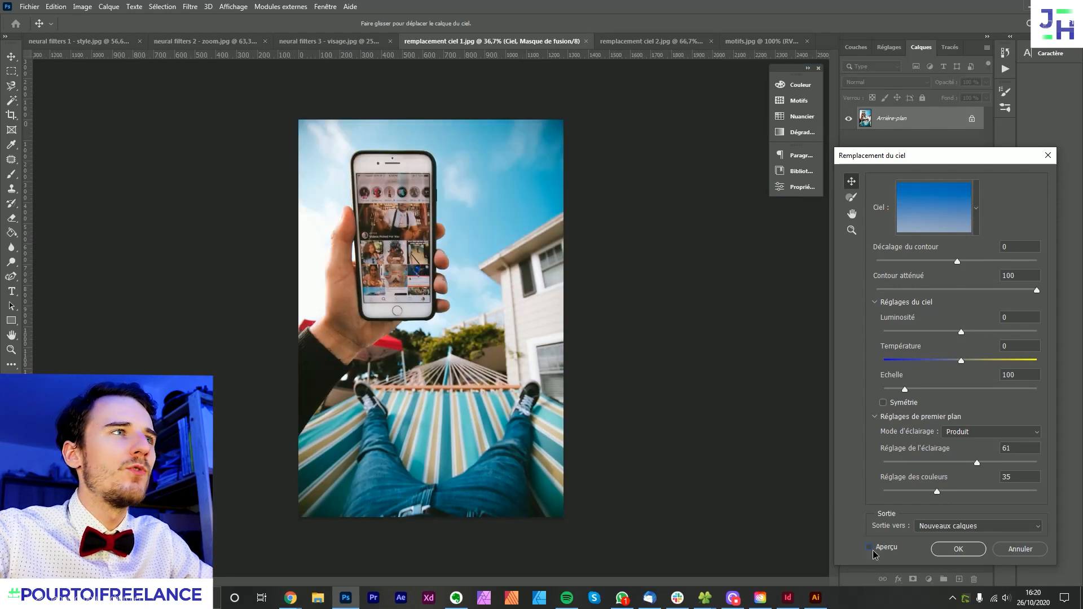
pyautogui.click(873, 551)
# - Browse the sky presets in the Couchers de soleil and Spectaculaire groups
pyautogui.scroll(-2, 327, 195)
pyautogui.moveTo(937, 162); pyautogui.dragTo(868, 144)
pyautogui.click(906, 188)
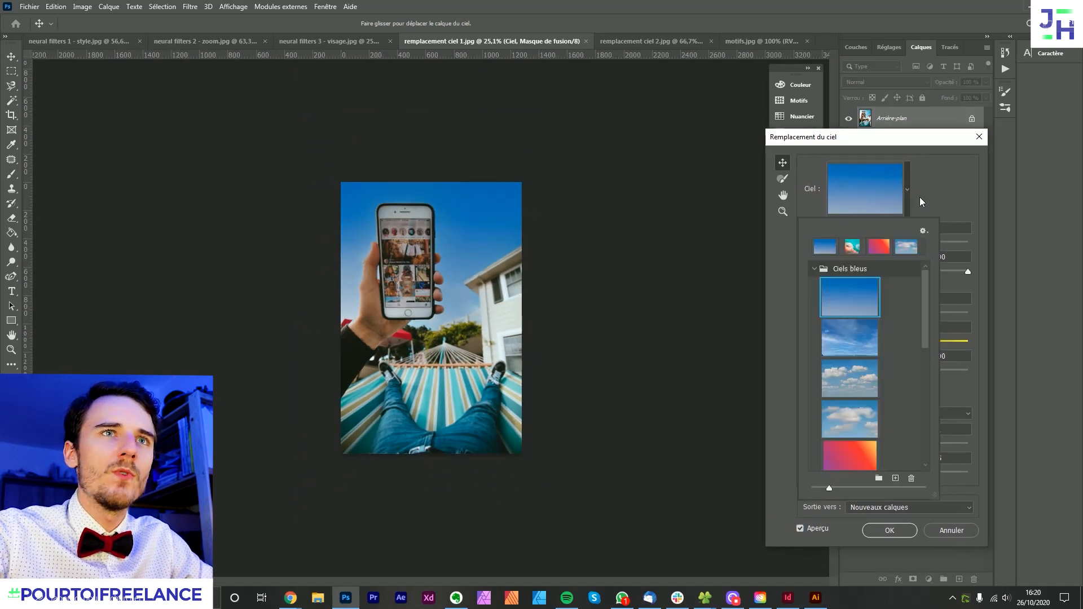
pyautogui.click(814, 269)
pyautogui.click(813, 299)
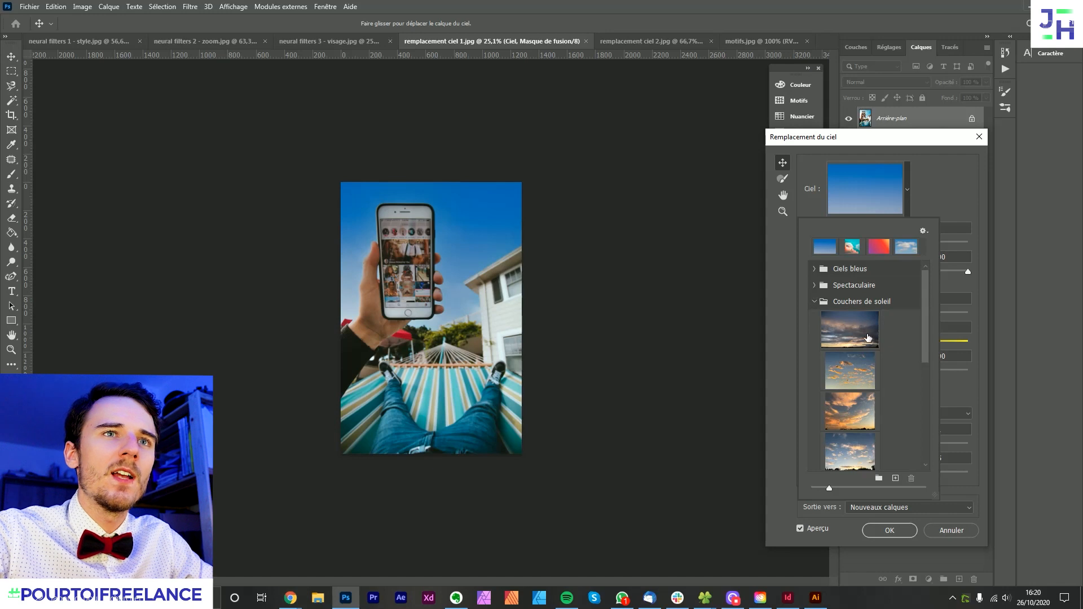
pyautogui.click(814, 302)
pyautogui.click(814, 285)
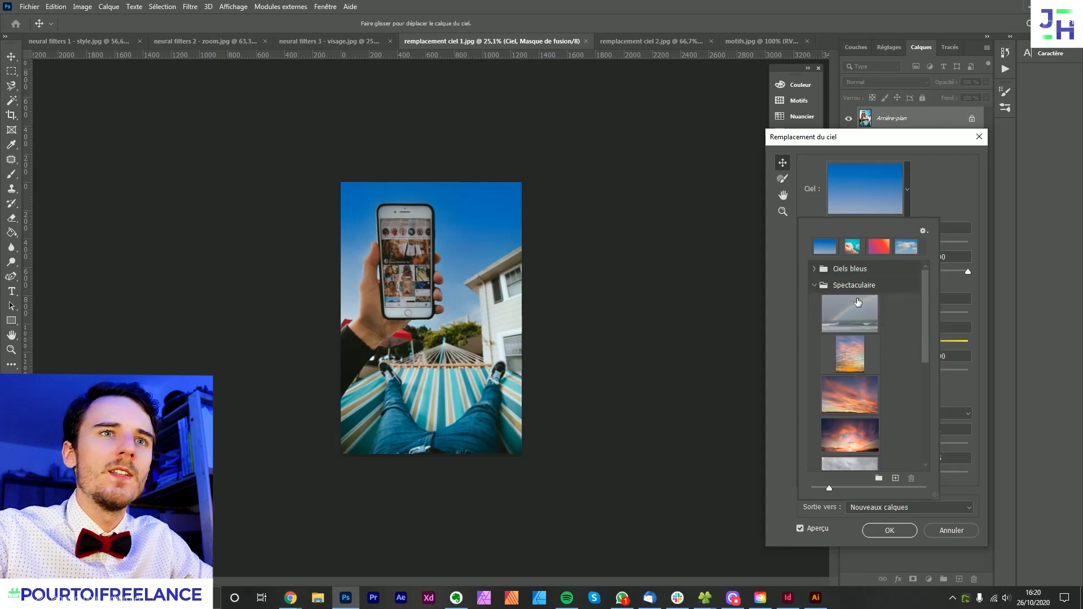
pyautogui.click(813, 285)
# - Apply the purple-to-orange gradient from the Ciels bleus group as the replacement sky
pyautogui.click(814, 269)
pyautogui.scroll(-3, 908, 339)
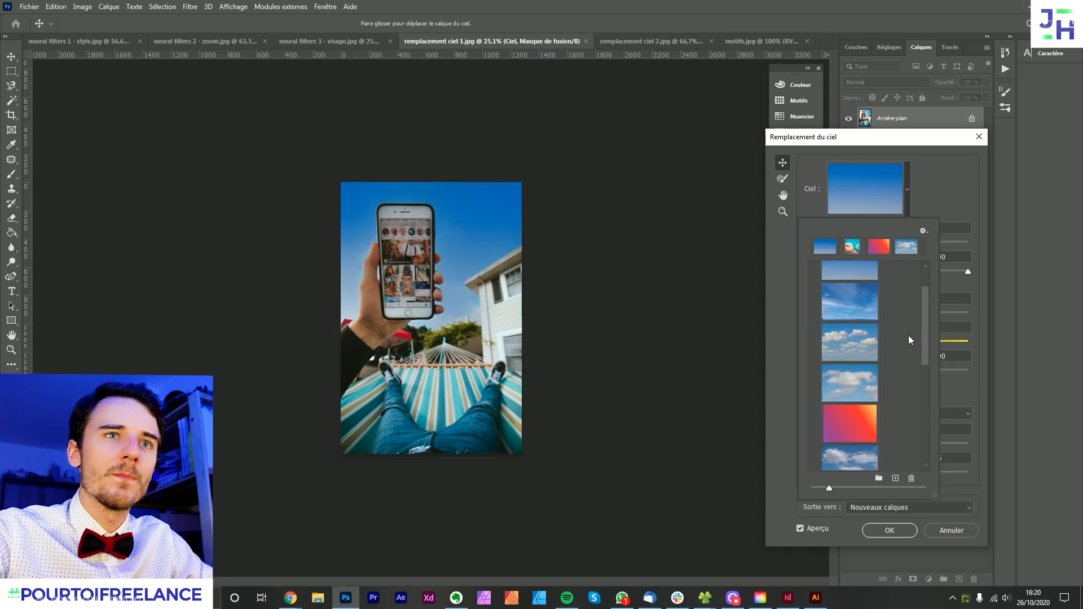
pyautogui.scroll(3, 879, 346)
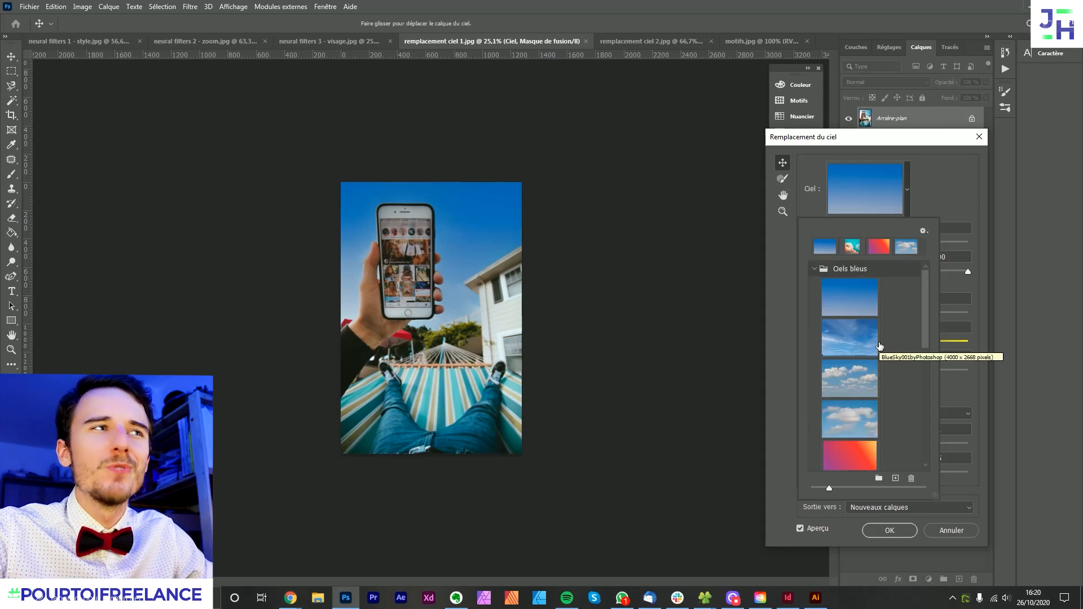
pyautogui.scroll(-2, 877, 352)
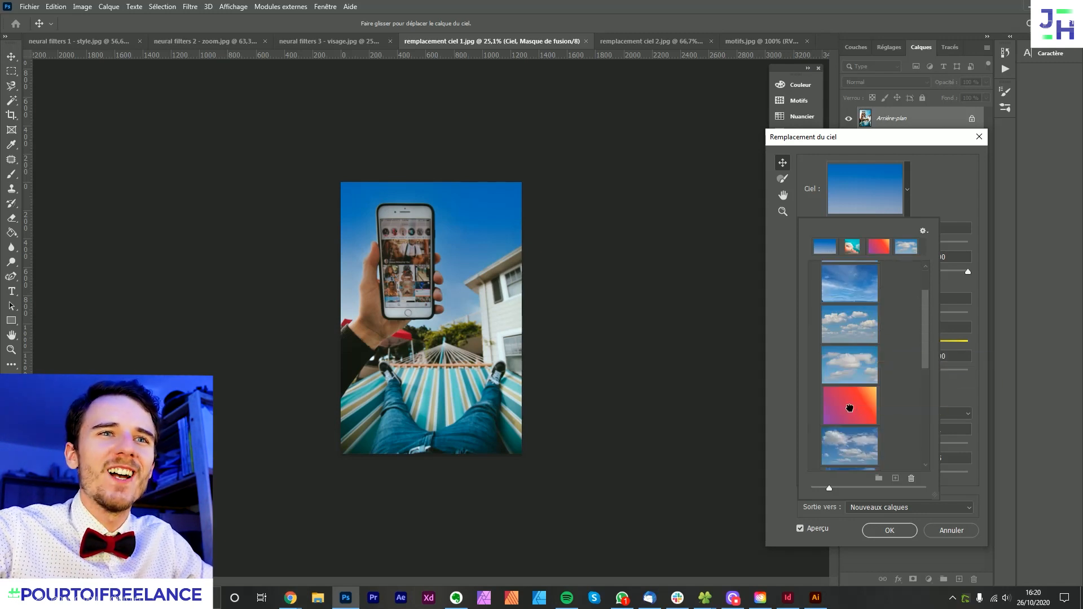
pyautogui.click(851, 406)
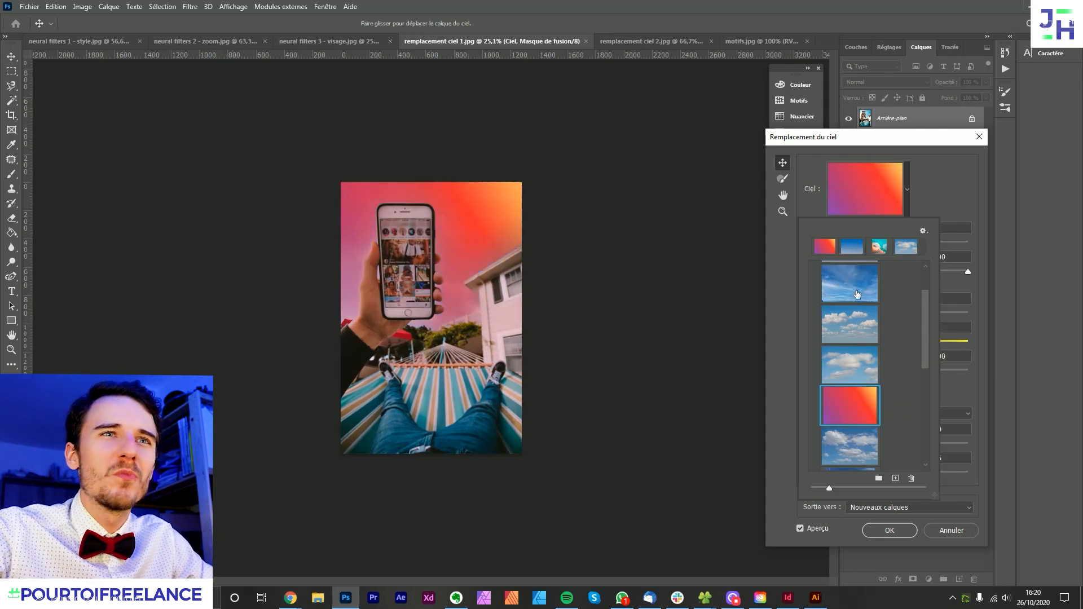
# - Apply the turquoise sky with pink clouds from the Instagram group as the replacement sky
pyautogui.scroll(3, 855, 296)
pyautogui.click(814, 269)
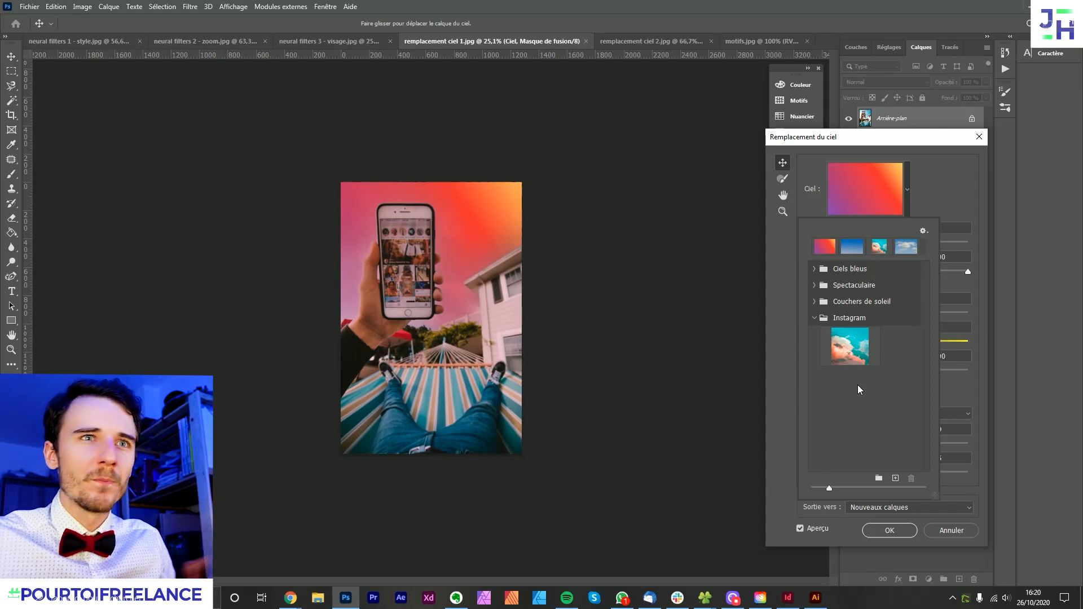
pyautogui.click(841, 350)
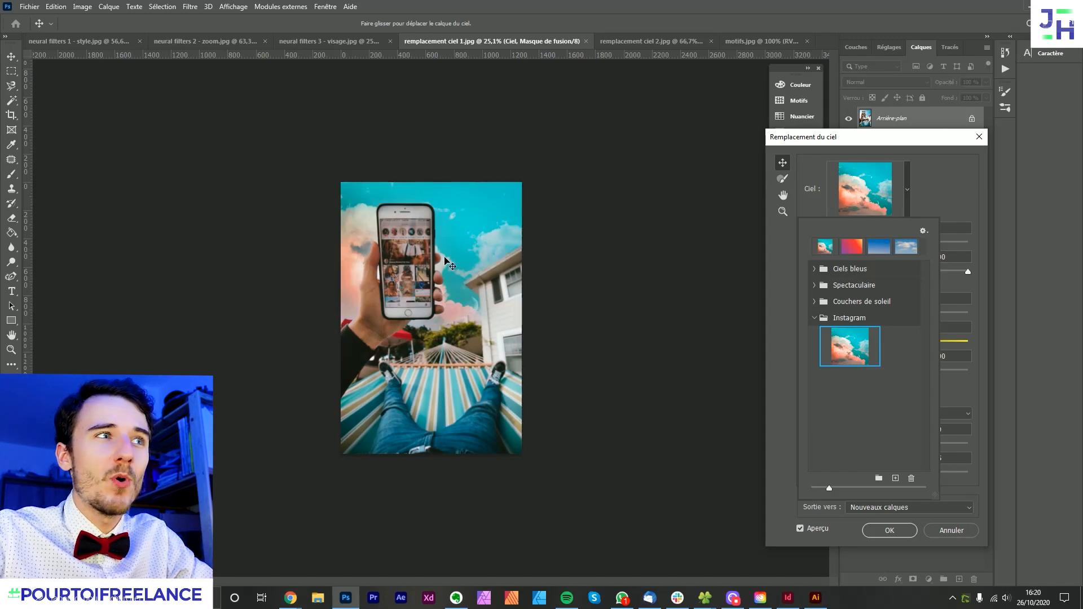
# - Start importing a new sky preset and look through the image files in the Photoshop folder
pyautogui.scroll(7, 463, 187)
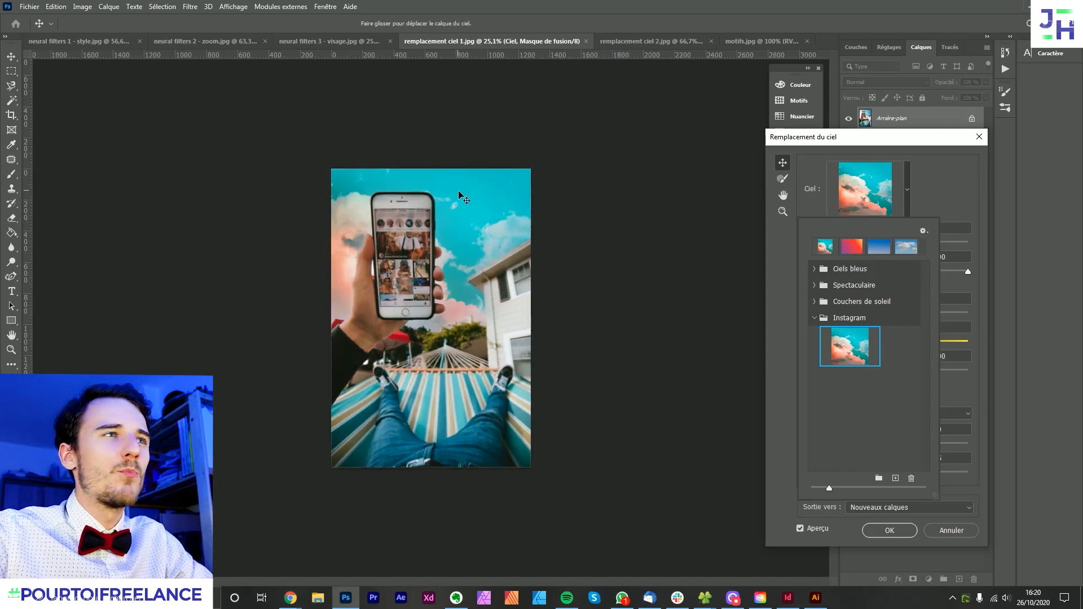
pyautogui.scroll(-3, 431, 196)
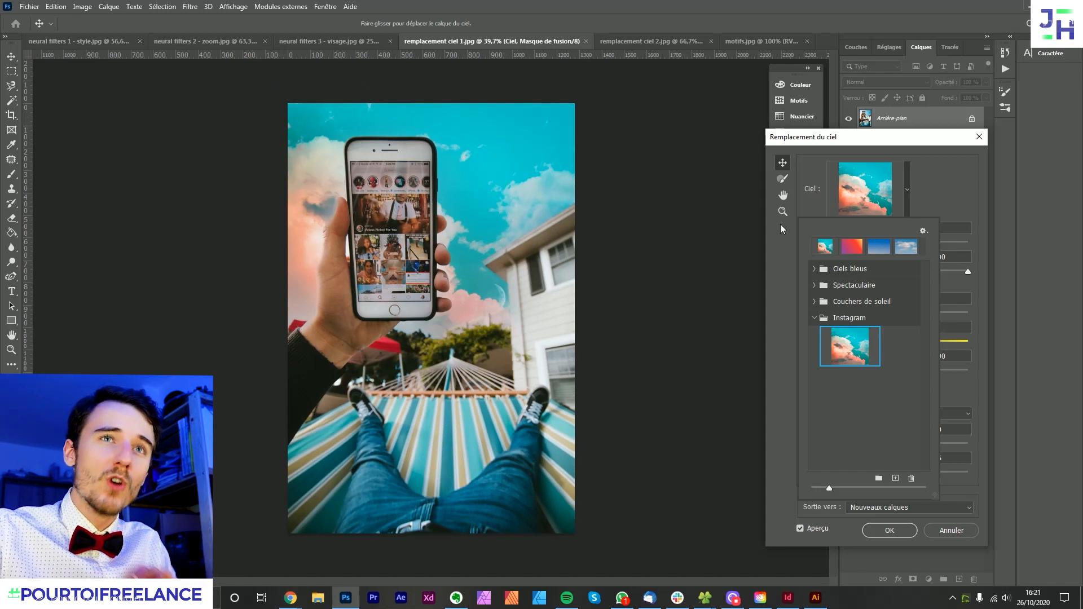
pyautogui.click(942, 191)
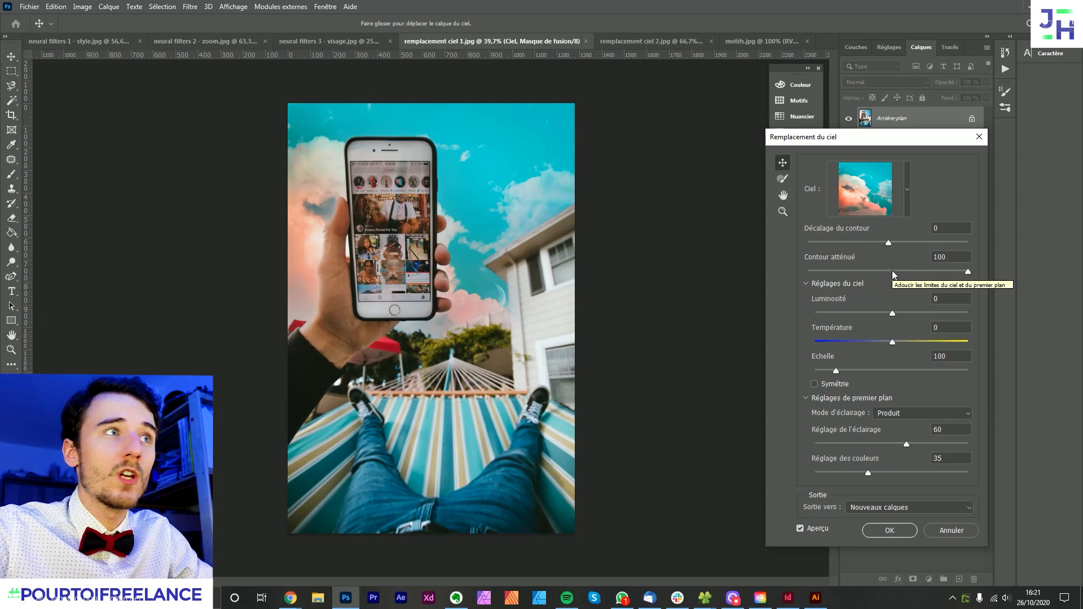
pyautogui.click(907, 189)
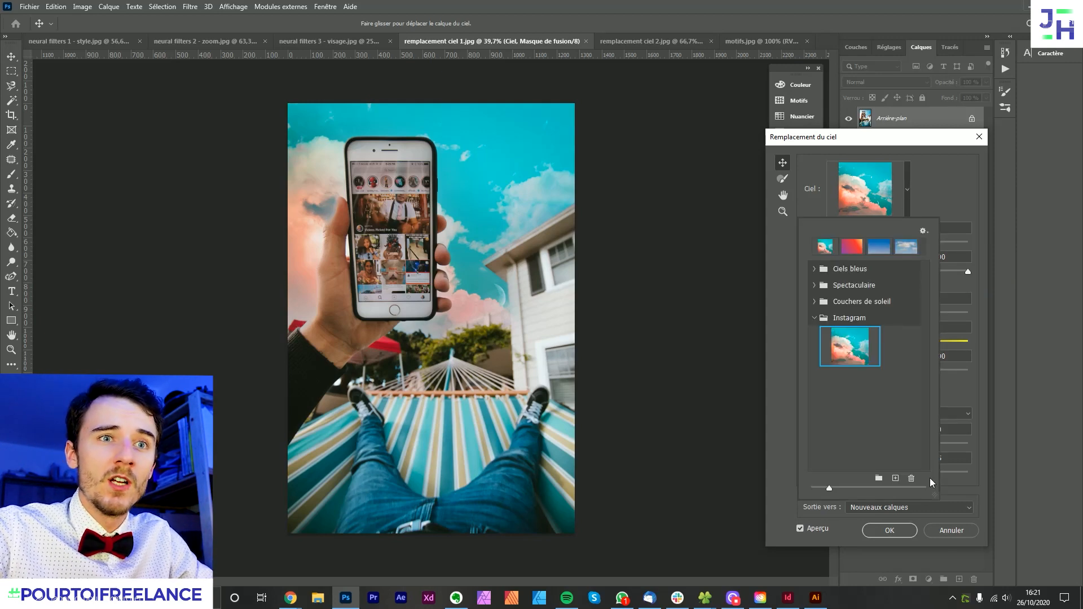
pyautogui.click(895, 477)
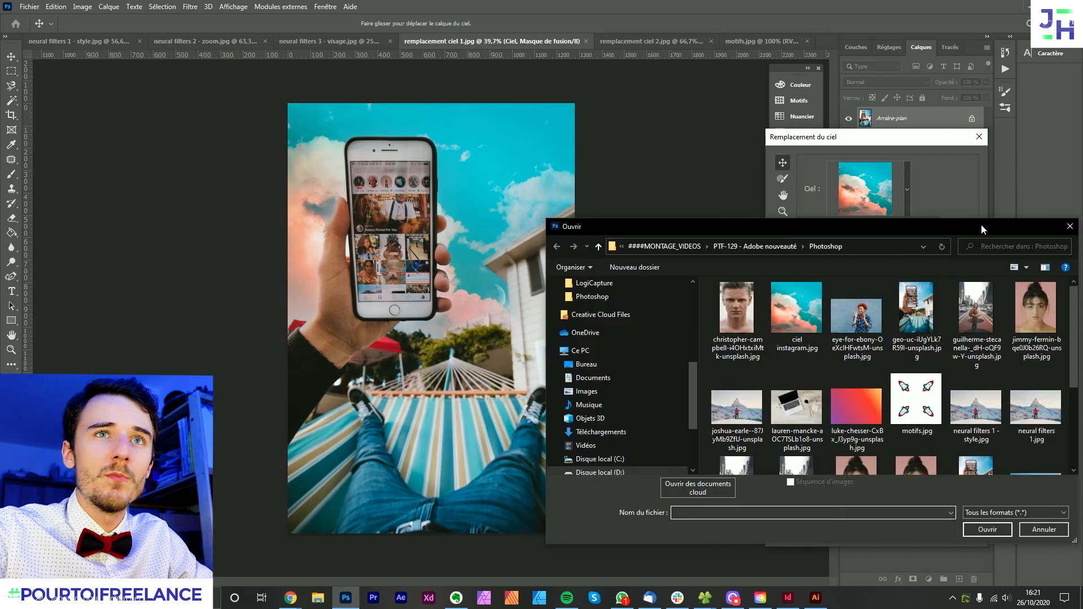
pyautogui.moveTo(980, 225); pyautogui.dragTo(860, 151)
pyautogui.scroll(-2, 787, 292)
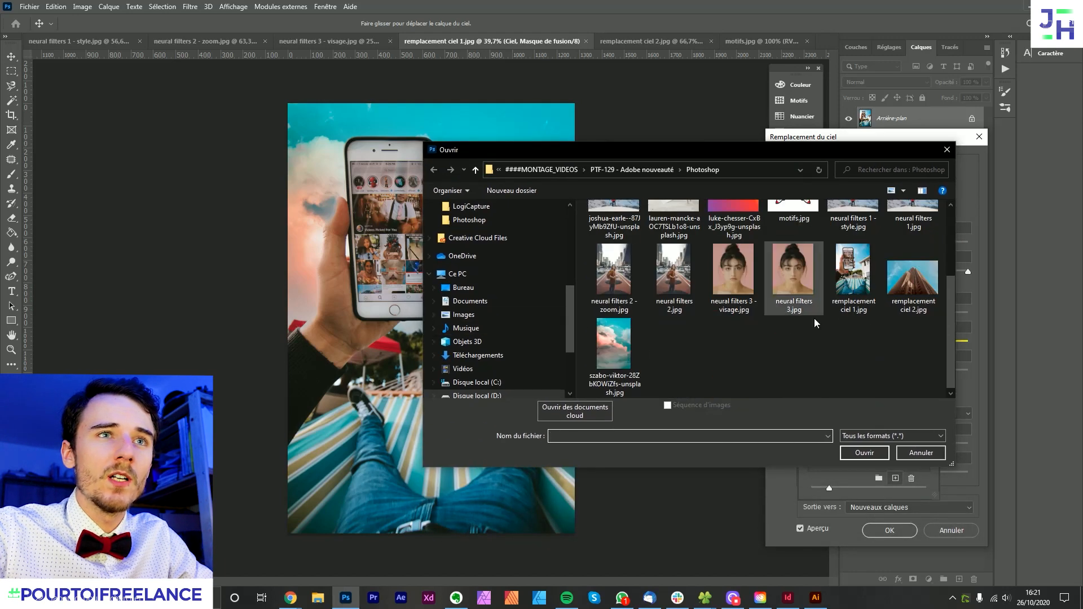
pyautogui.scroll(2, 856, 339)
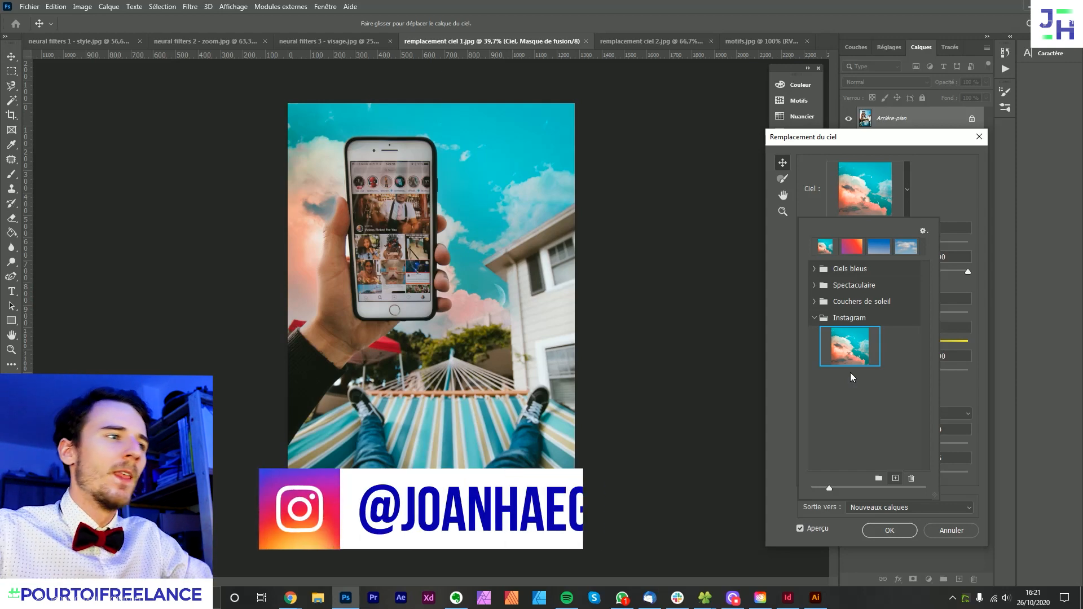
# - Switch to Chrome and browse the Unsplash sky photos, dismissing the photo credit message
pyautogui.click(291, 598)
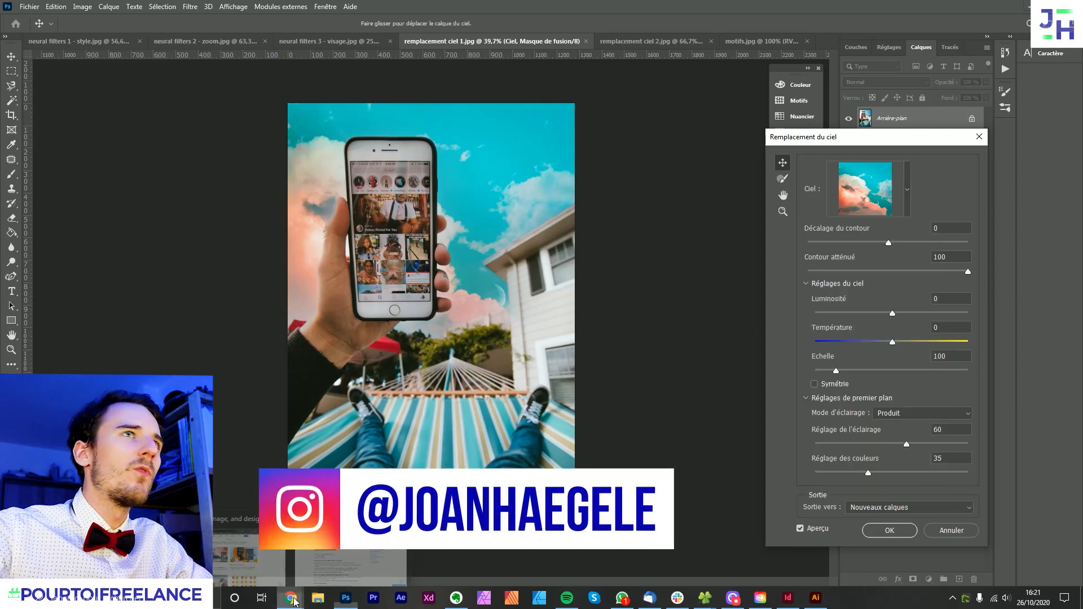
pyautogui.click(248, 556)
pyautogui.click(925, 10)
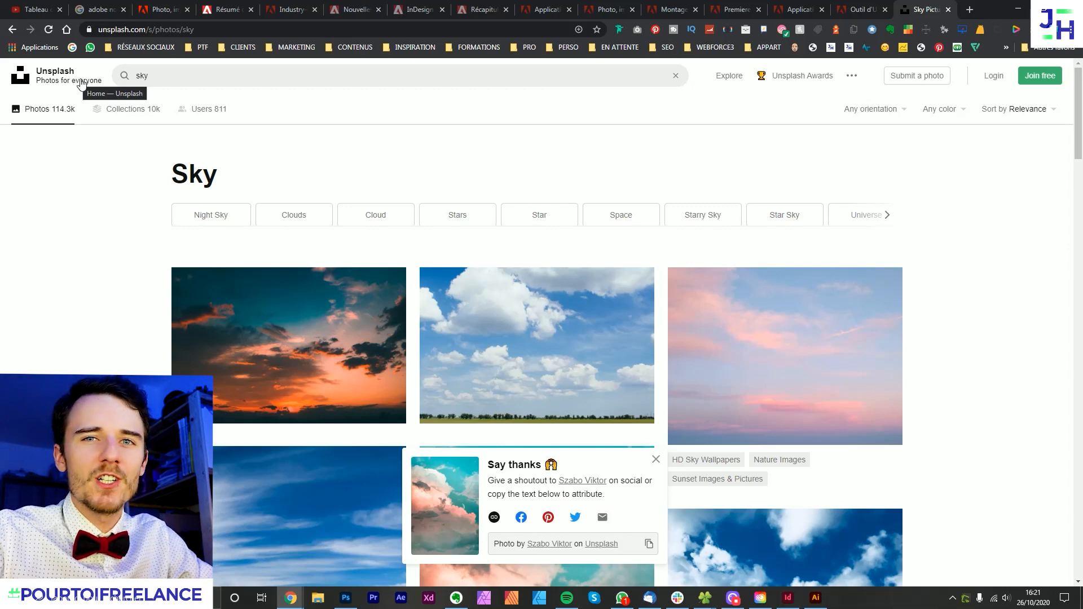
pyautogui.scroll(-3, 969, 316)
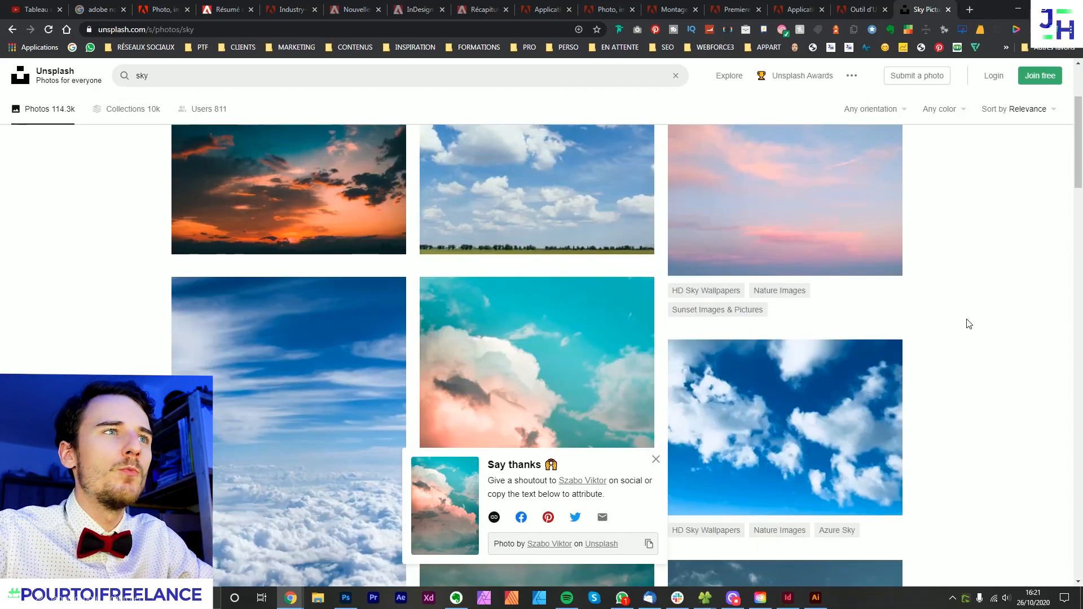
pyautogui.scroll(-3, 653, 401)
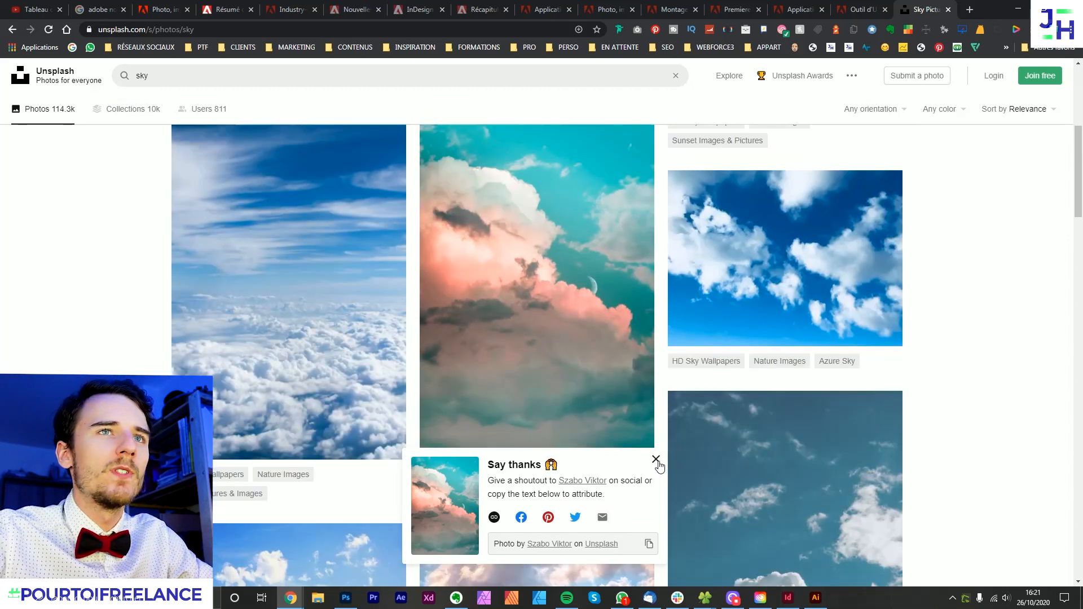
pyautogui.click(656, 459)
pyautogui.scroll(2, 654, 459)
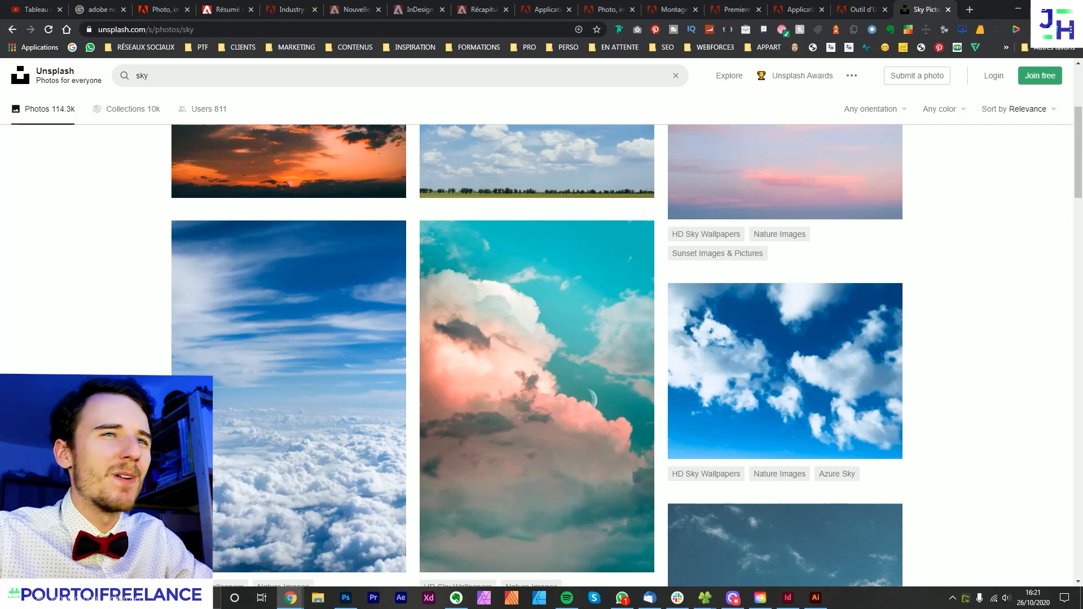
pyautogui.scroll(-8, 993, 293)
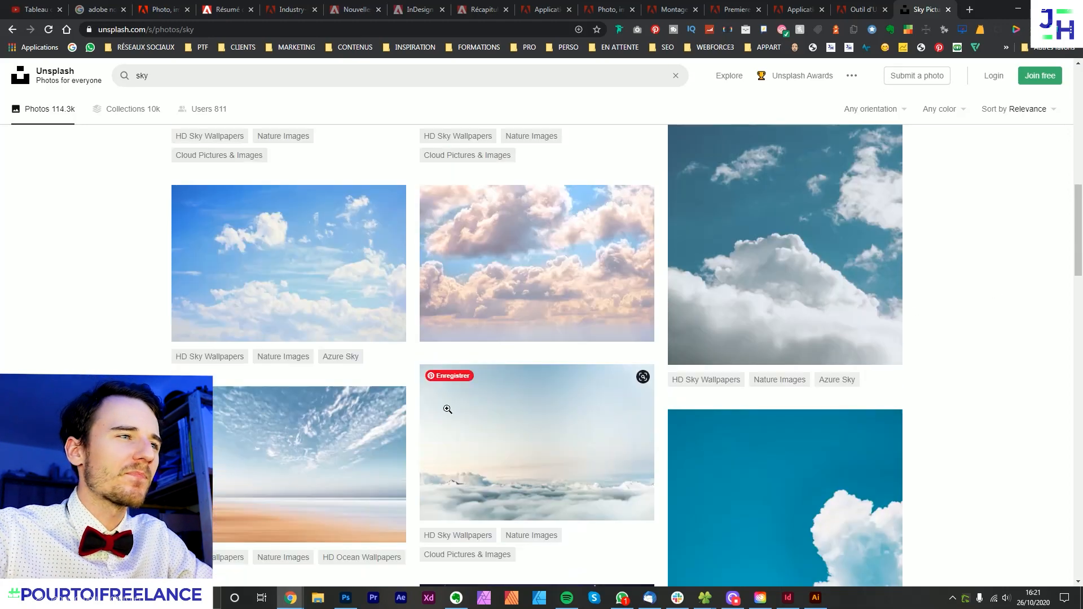
pyautogui.scroll(-5, 583, 291)
pyautogui.scroll(-5, 582, 291)
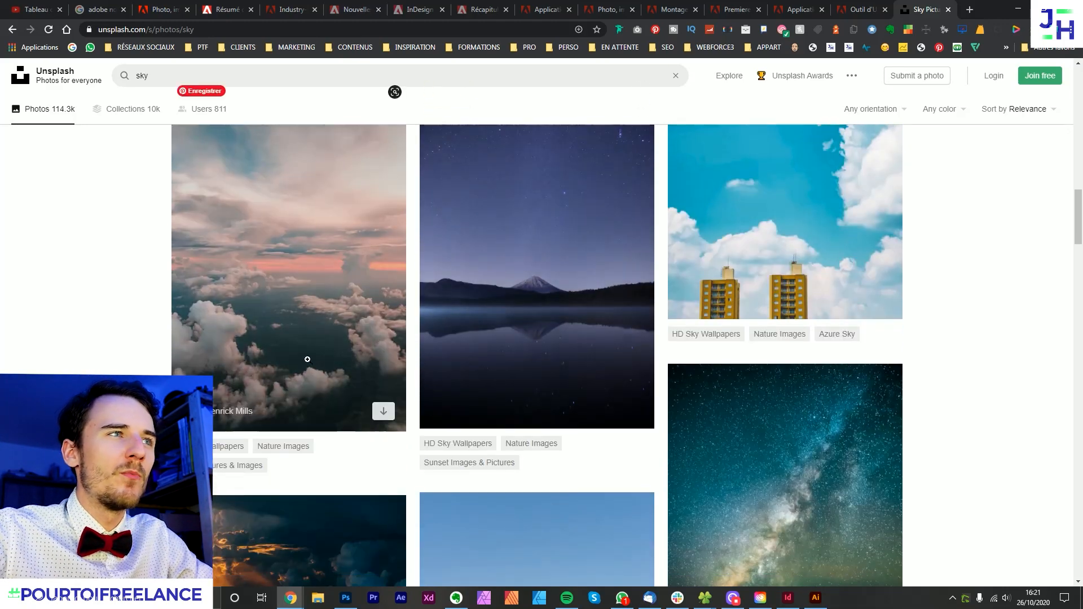
pyautogui.scroll(-1, 416, 337)
# - Return to Photoshop, discard the hammock photo's sky replacement, and start Remplacement du ciel on remplacement ciel 2.jpg
pyautogui.click(347, 597)
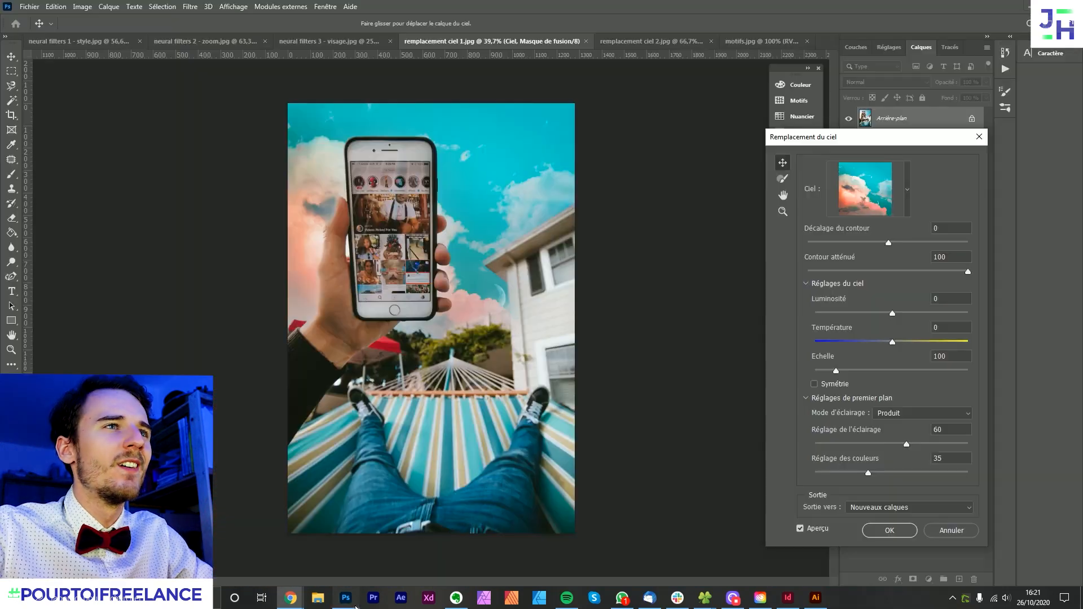
pyautogui.click(977, 141)
pyautogui.click(615, 38)
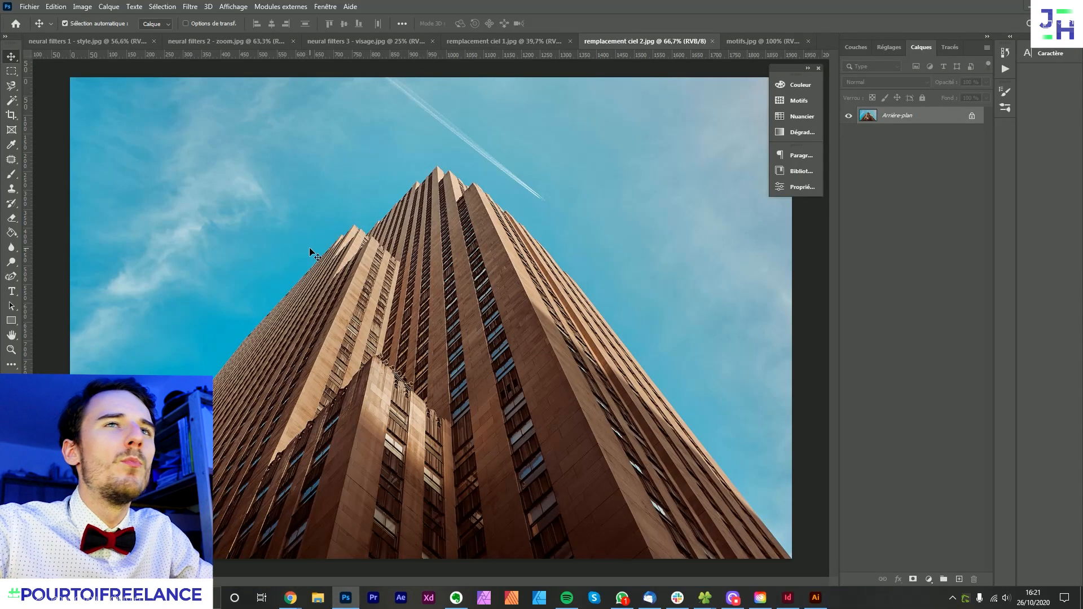
pyautogui.click(57, 6)
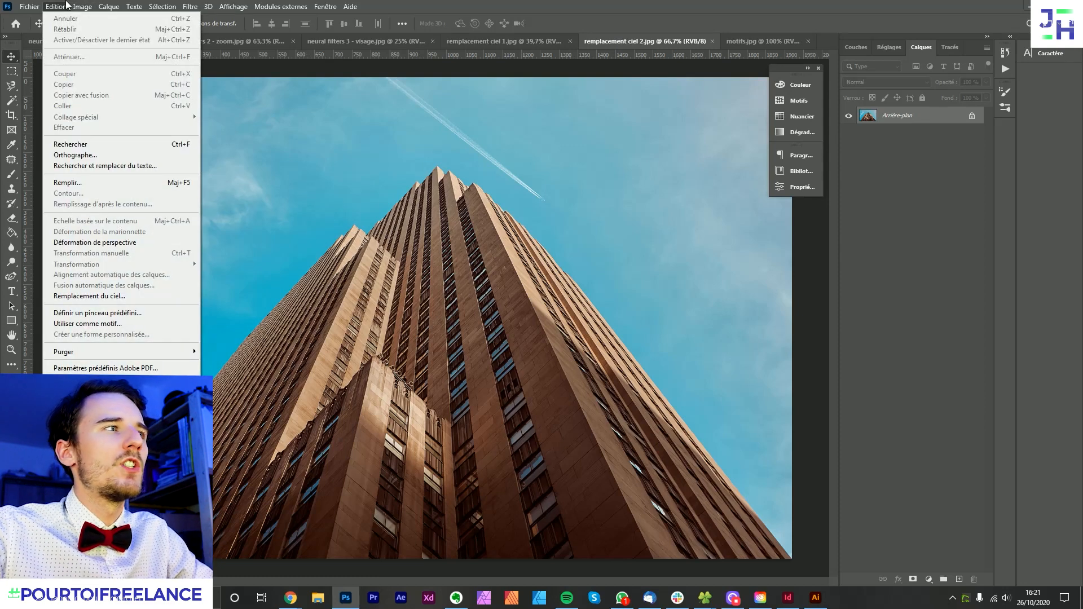
pyautogui.click(75, 295)
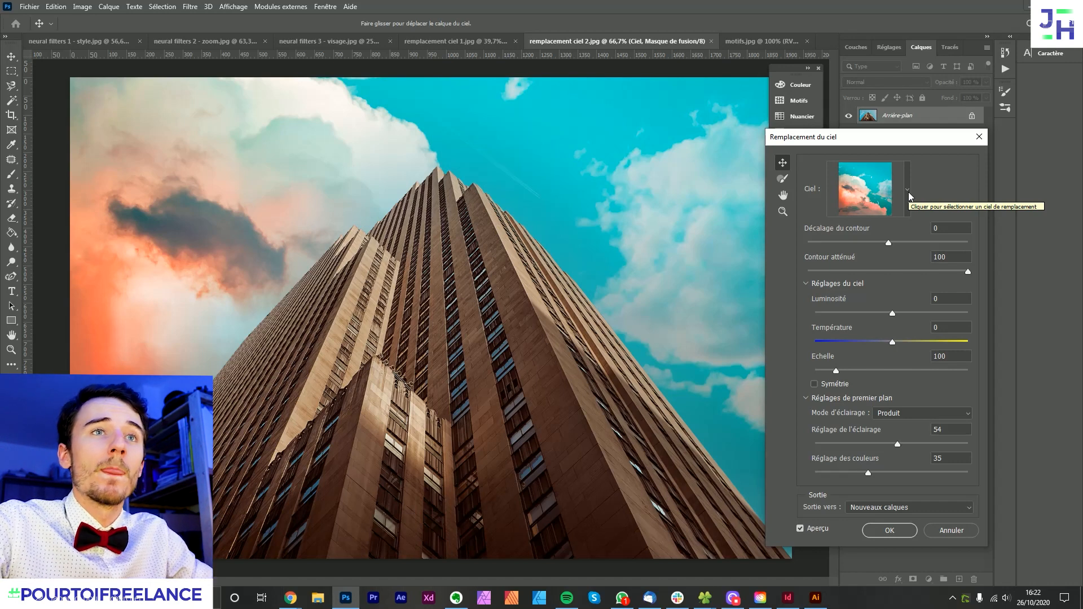
# - Set Décalage du contour to 7, Contour atténué to 35 and Température to 61, and apply the skyscraper's new sky as Nouveaux calques
pyautogui.moveTo(887, 243); pyautogui.dragTo(959, 241)
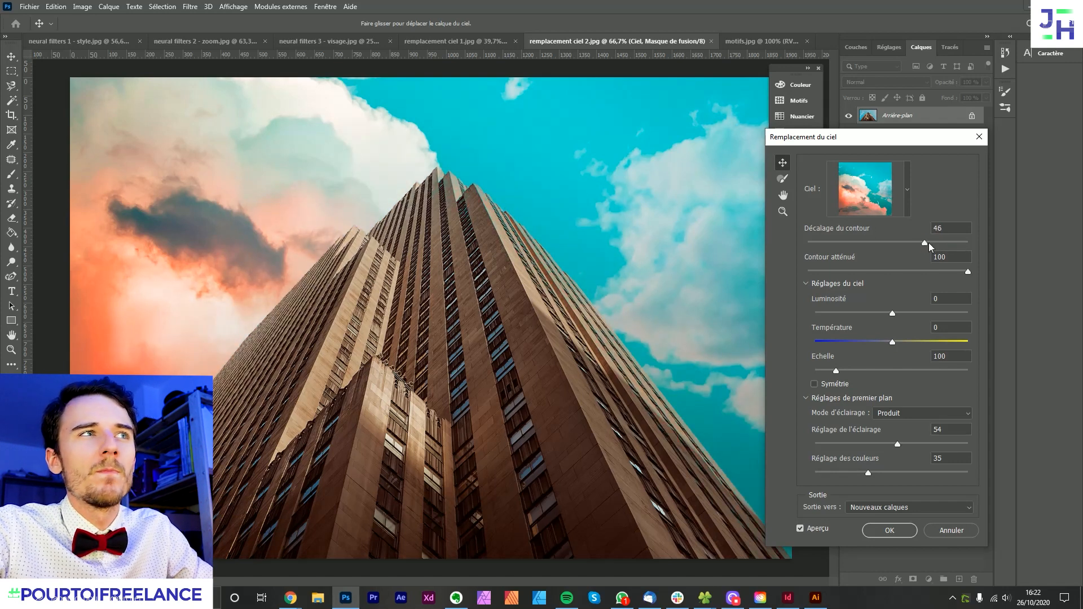
pyautogui.moveTo(917, 243); pyautogui.dragTo(832, 273)
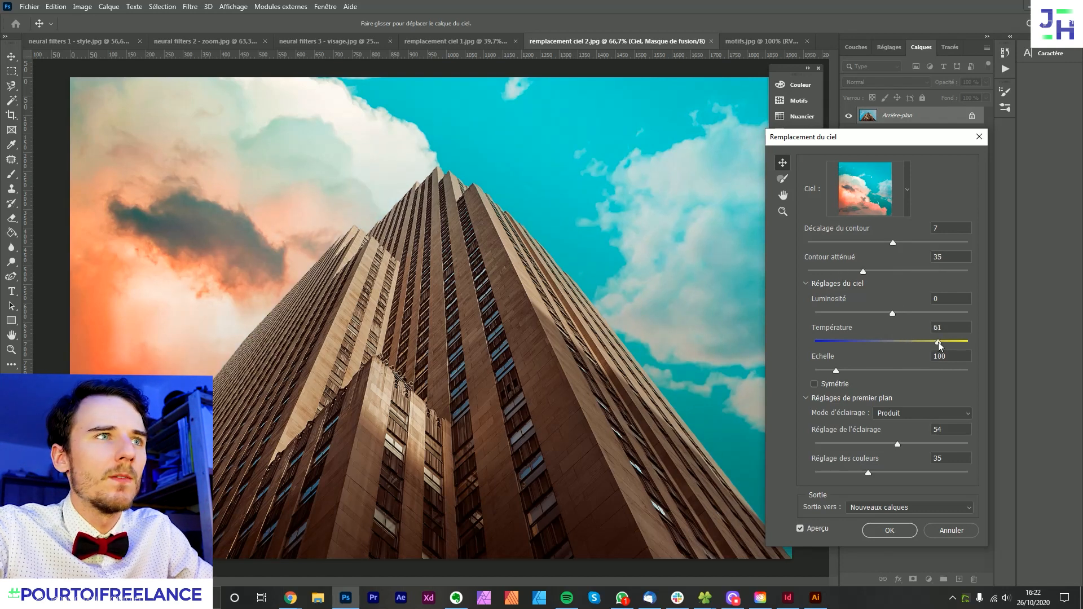
pyautogui.click(889, 530)
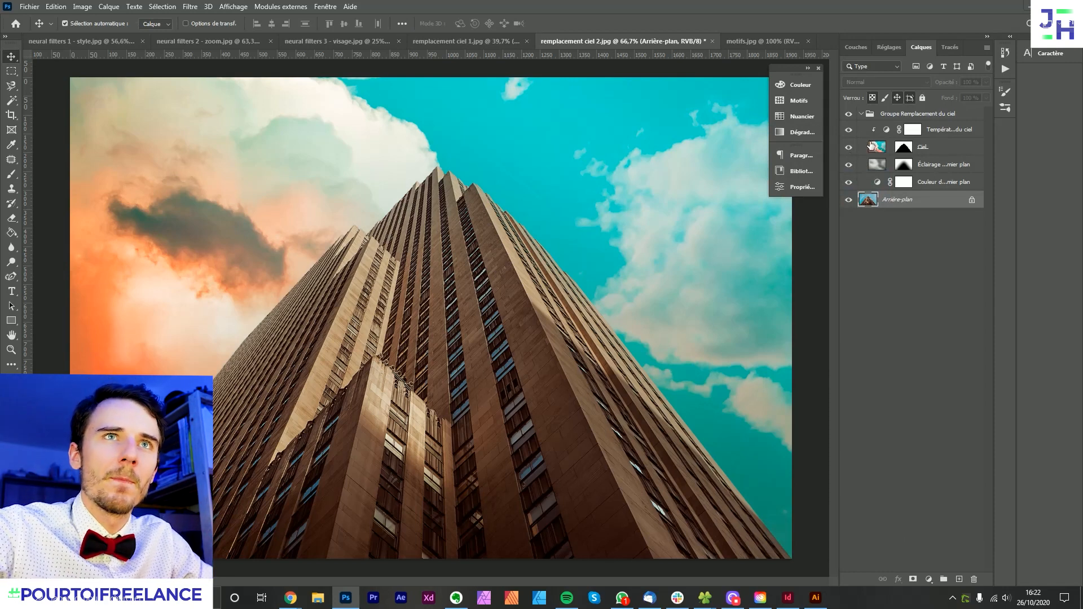
# - Collapse the Groupe Remplacement du ciel and compare the skyscraper photo with and without it
pyautogui.click(921, 306)
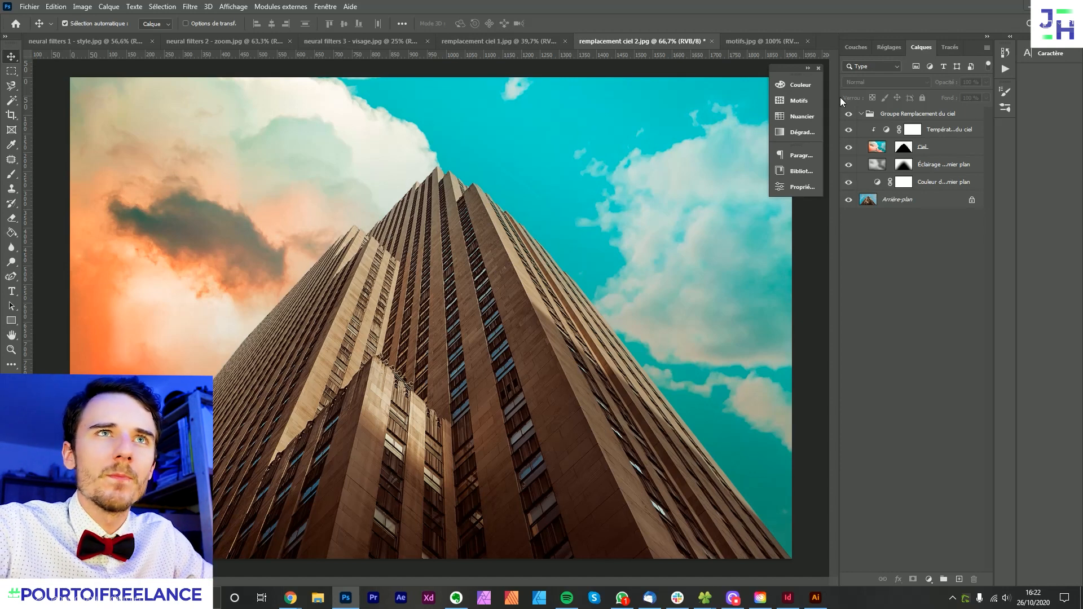
pyautogui.click(860, 113)
pyautogui.click(849, 114)
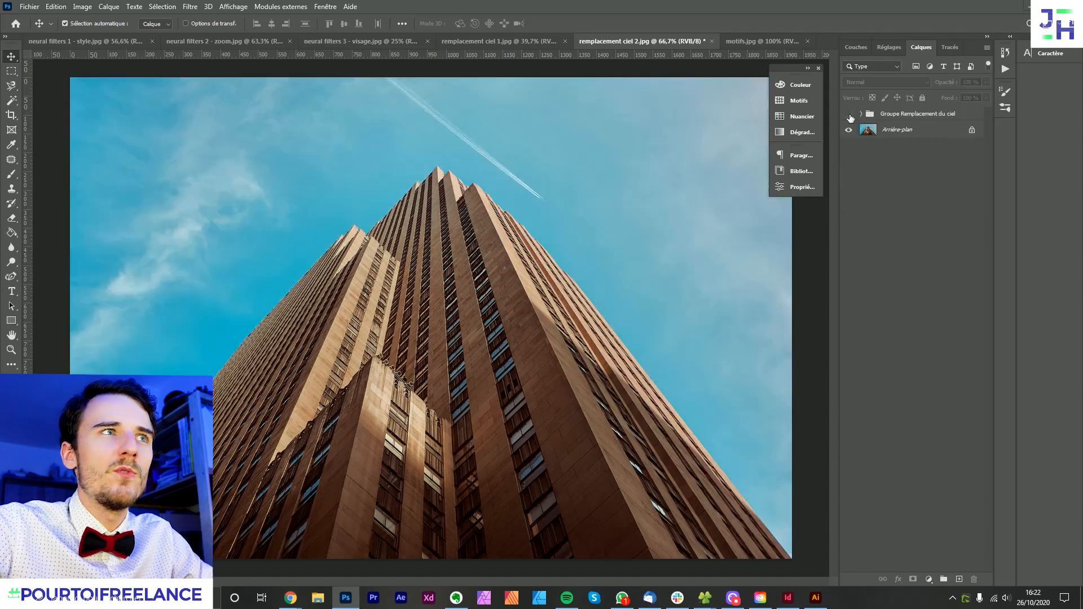
pyautogui.click(849, 115)
pyautogui.click(848, 114)
pyautogui.click(849, 115)
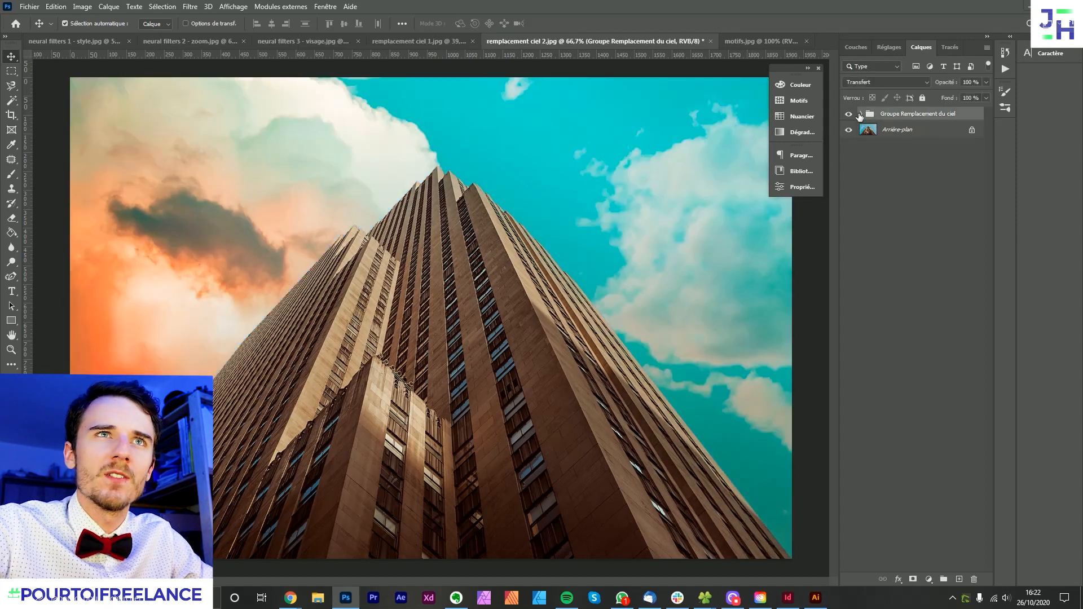
# - Shift the colour balance of the group's sky temperature adjustment layer toward blue, tinting the clouds pink
pyautogui.click(860, 114)
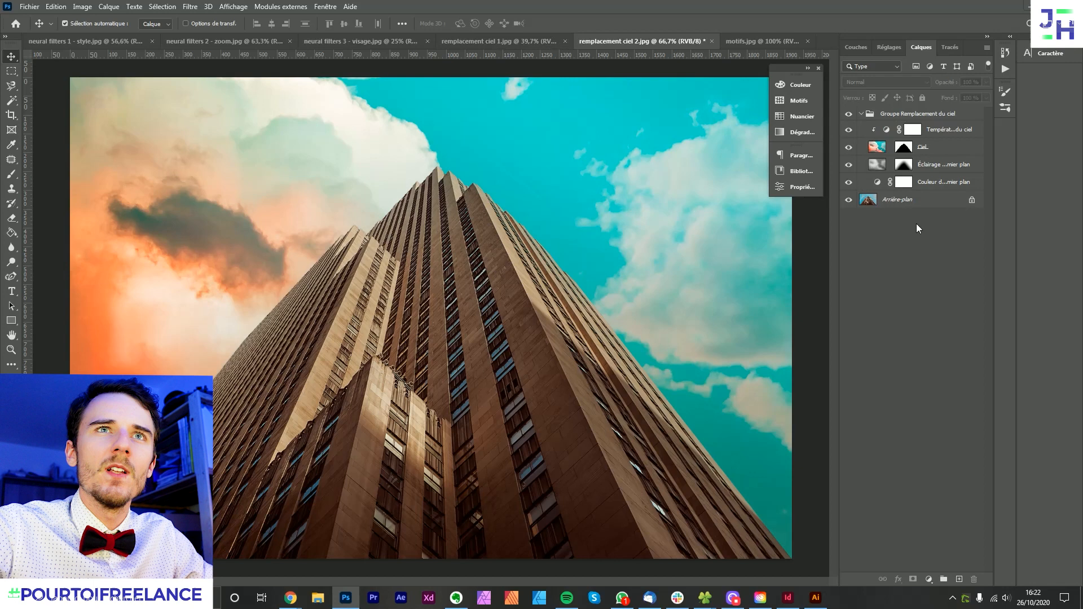
pyautogui.doubleClick(887, 130)
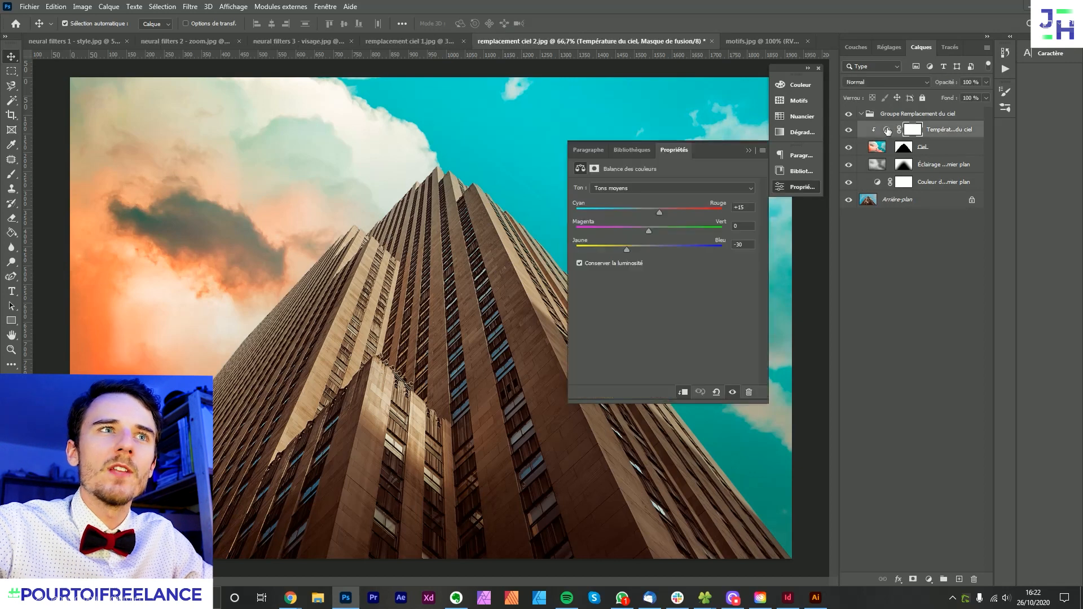
pyautogui.moveTo(661, 231); pyautogui.dragTo(704, 250)
pyautogui.click(748, 150)
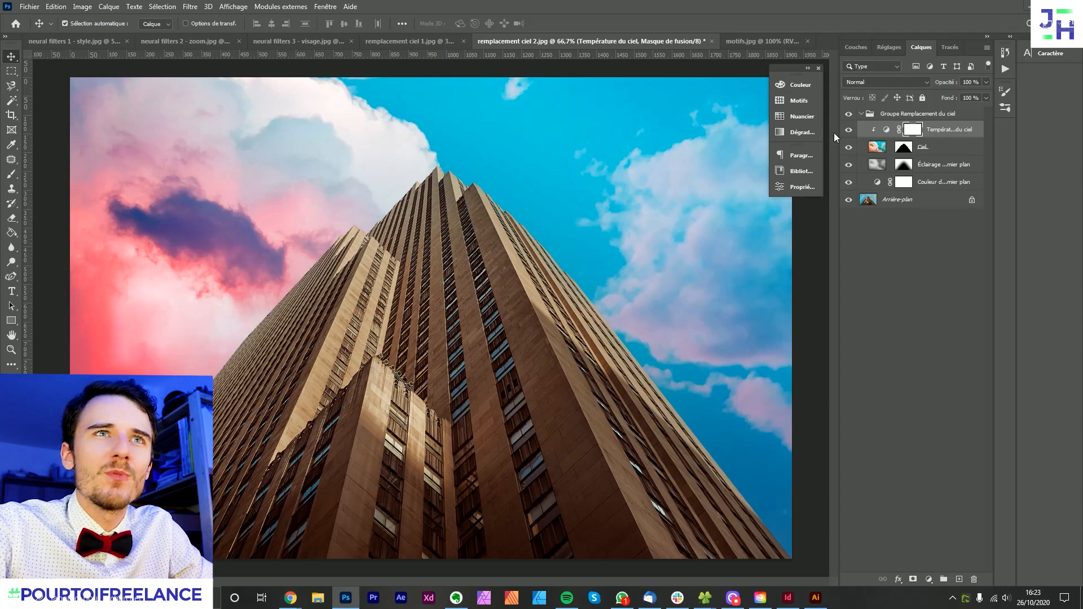
# - Compare the skyscraper photo with and without the Ciel and foreground lighting layers, and collapse the sky replacement group
pyautogui.click(848, 148)
pyautogui.click(848, 147)
pyautogui.click(848, 166)
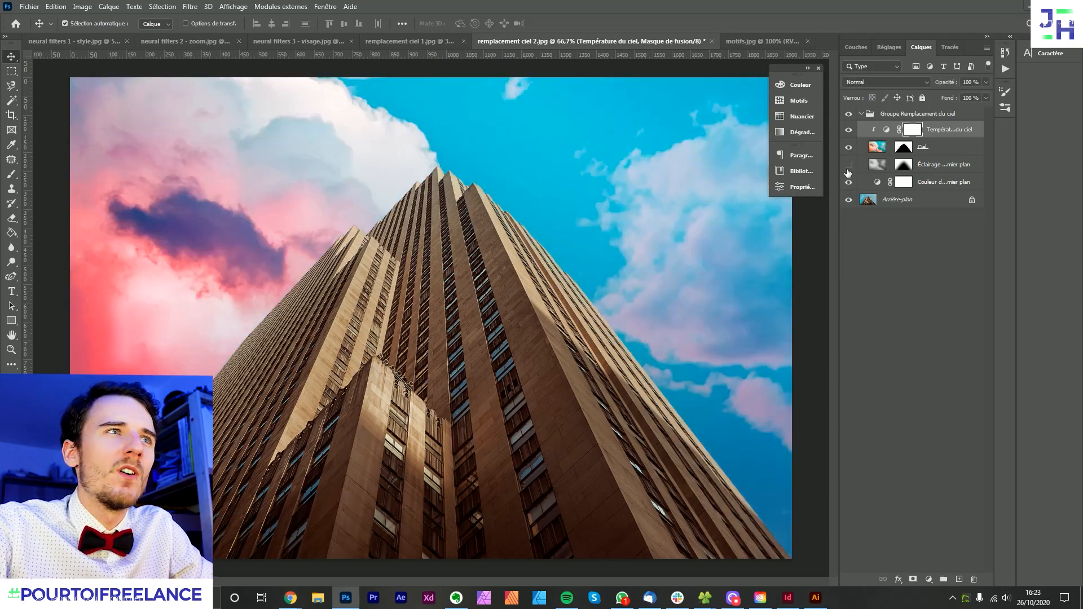
pyautogui.click(848, 166)
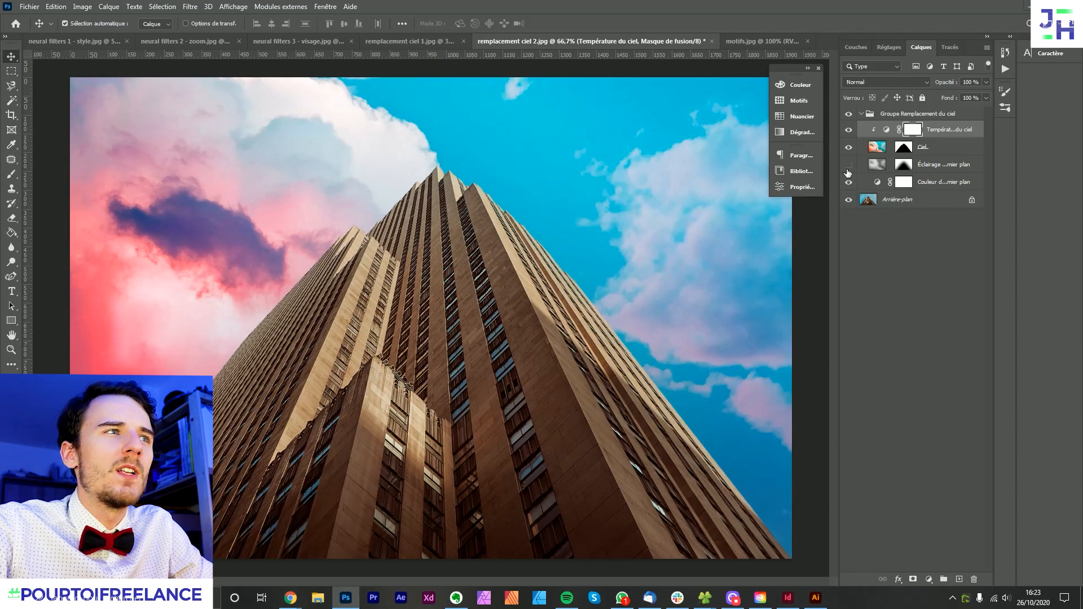
pyautogui.click(847, 166)
pyautogui.click(847, 166)
pyautogui.click(847, 166)
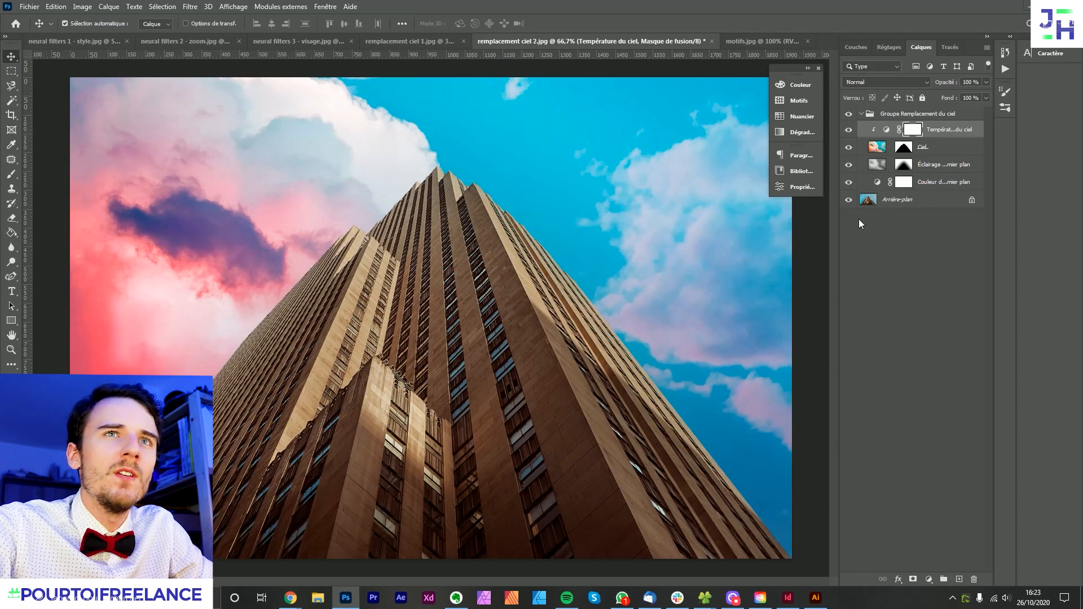
pyautogui.click(882, 285)
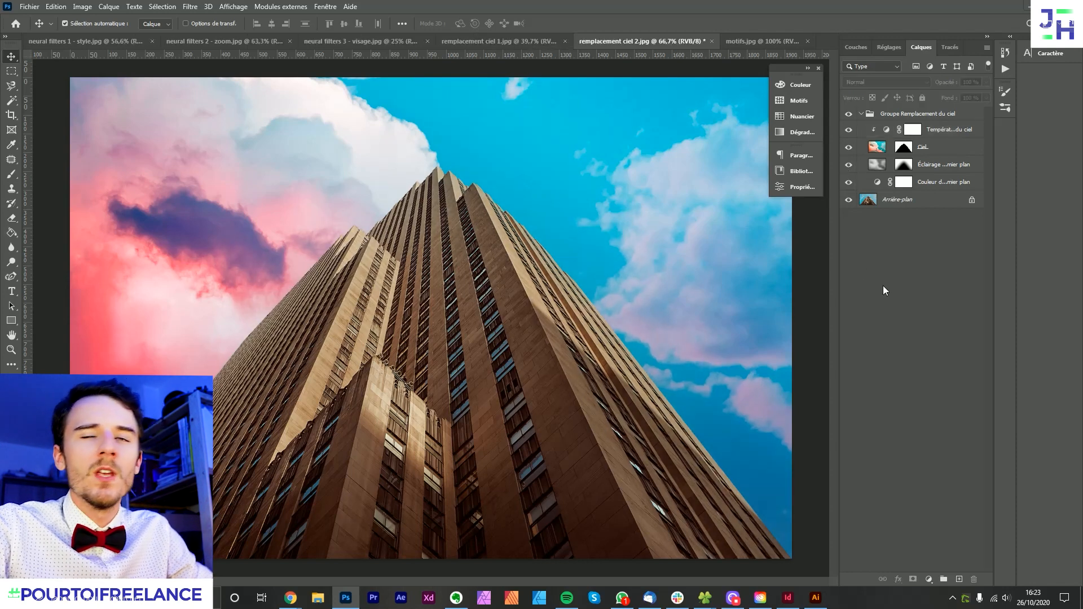
pyautogui.click(861, 114)
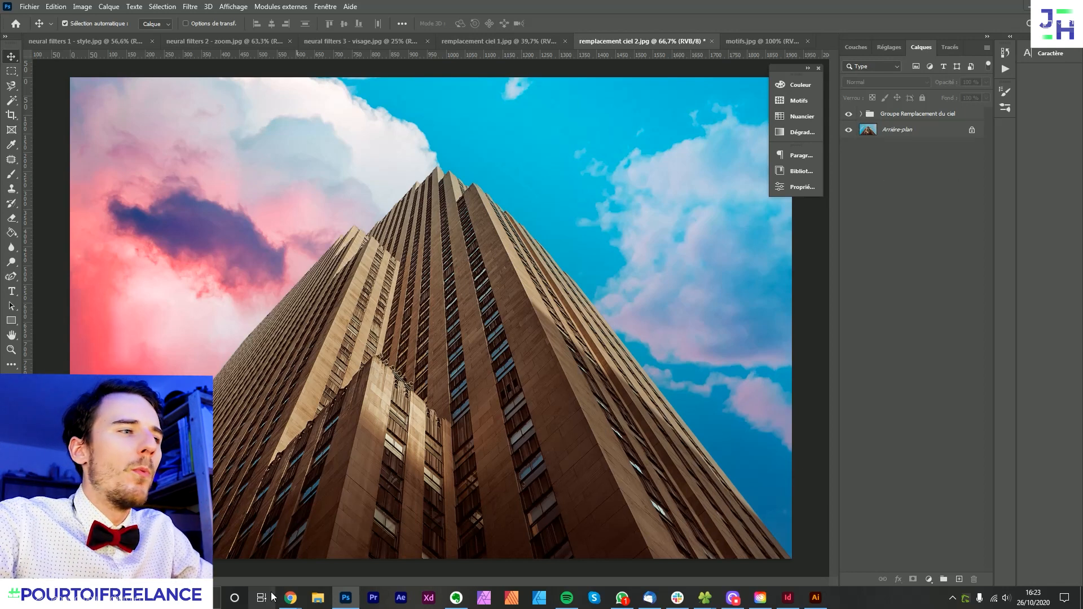
# - Switch to Chrome and view the Improved Learn and Help menu feature on Adobe's Photoshop product page
pyautogui.moveTo(290, 598)
pyautogui.click(253, 565)
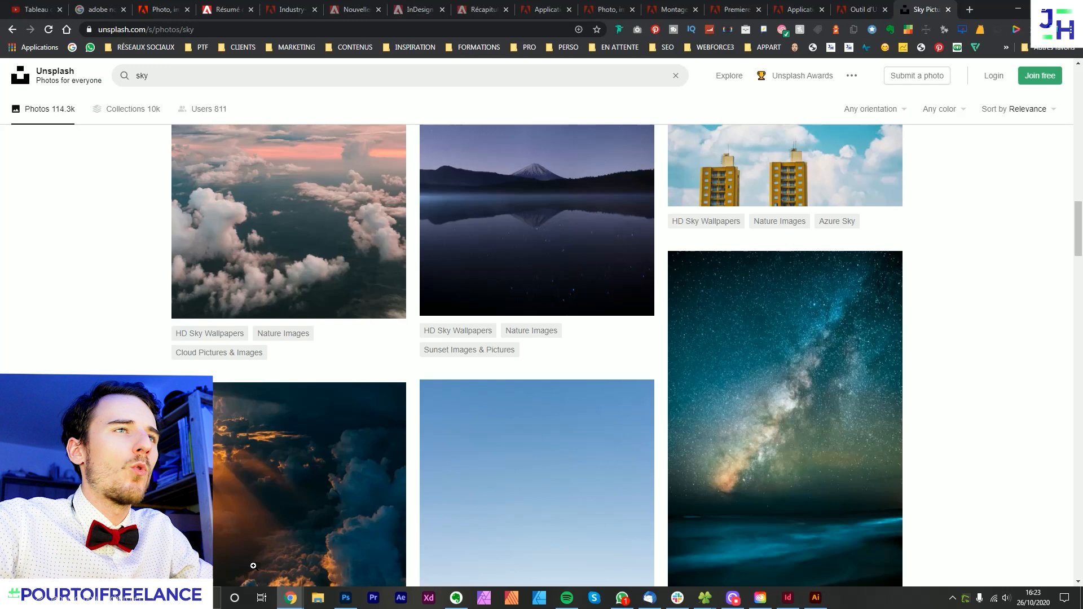
pyautogui.click(223, 8)
pyautogui.click(169, 9)
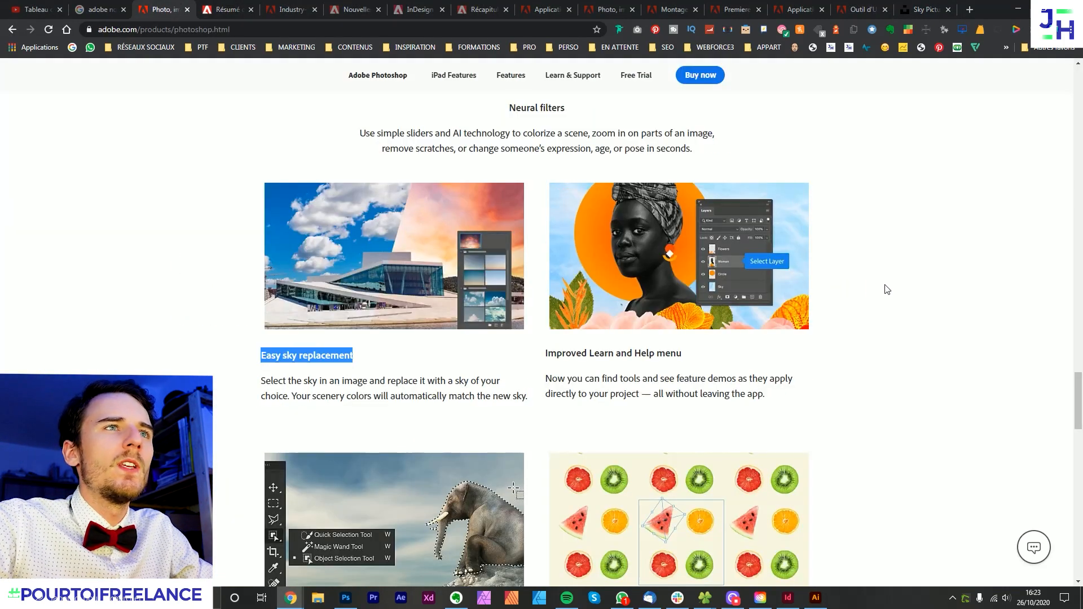
pyautogui.moveTo(812, 389); pyautogui.dragTo(610, 258)
pyautogui.click(905, 322)
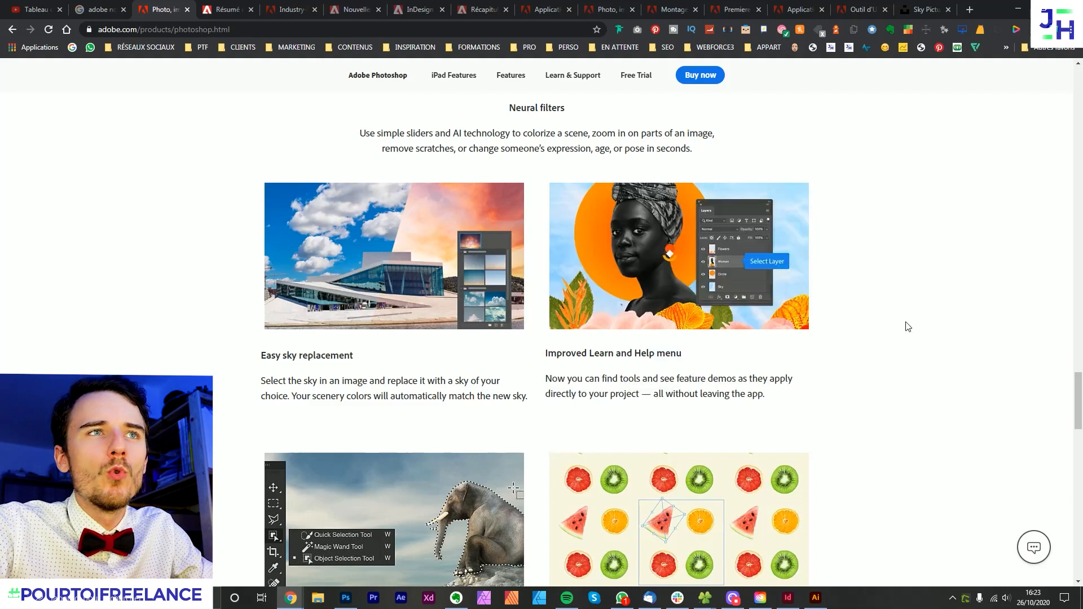
# - Switch to Photoshop, open the Découvrir learning panel and look through its Retouche de photos tutorials
pyautogui.moveTo(812, 389); pyautogui.dragTo(626, 267)
pyautogui.click(838, 367)
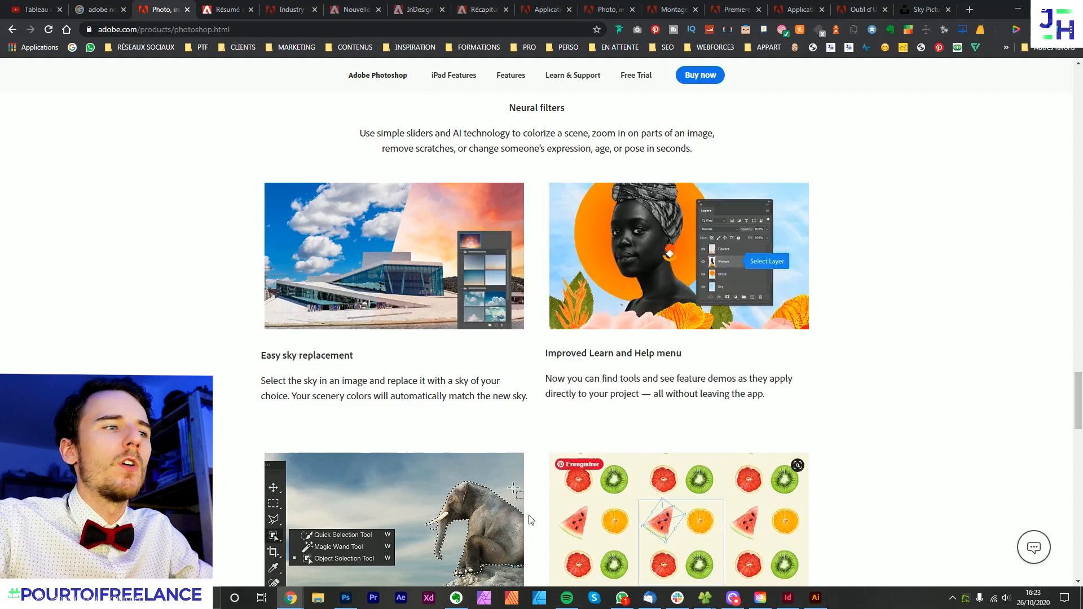
pyautogui.click(346, 597)
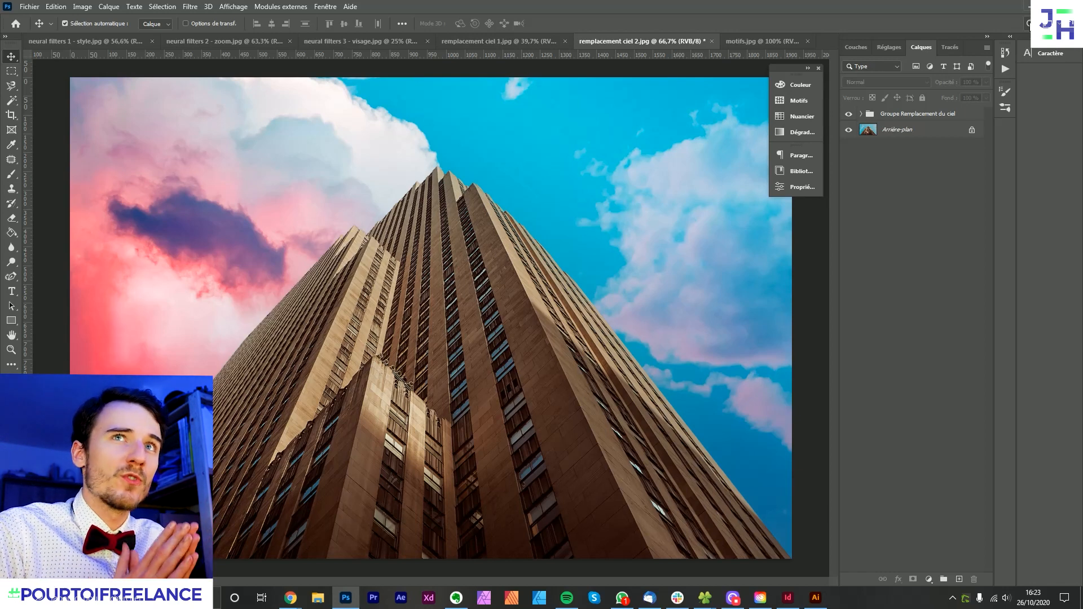
pyautogui.click(1027, 24)
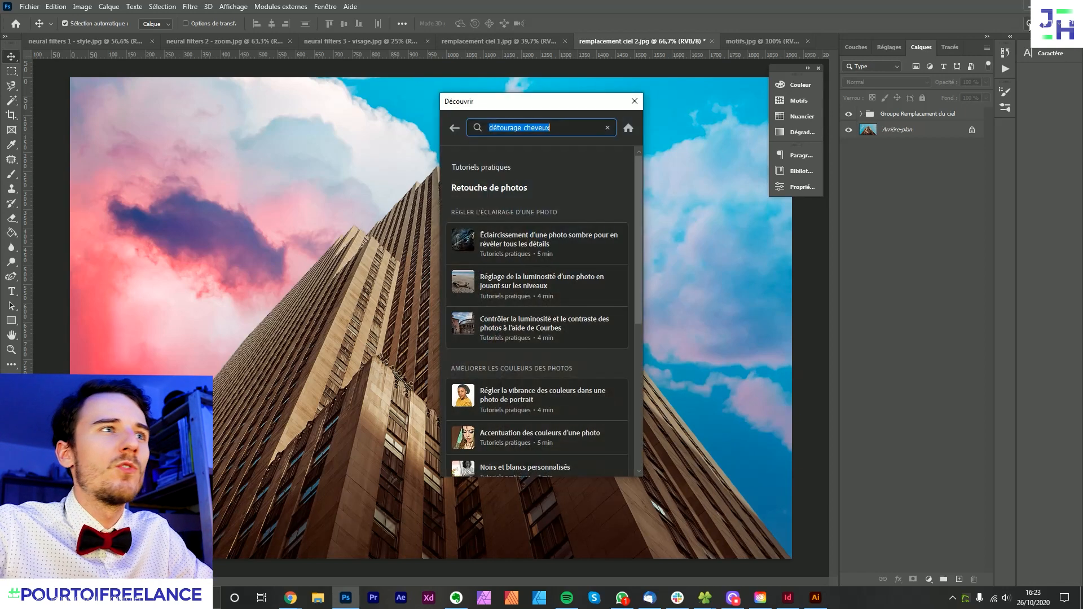
pyautogui.scroll(-5, 514, 340)
pyautogui.scroll(3, 517, 342)
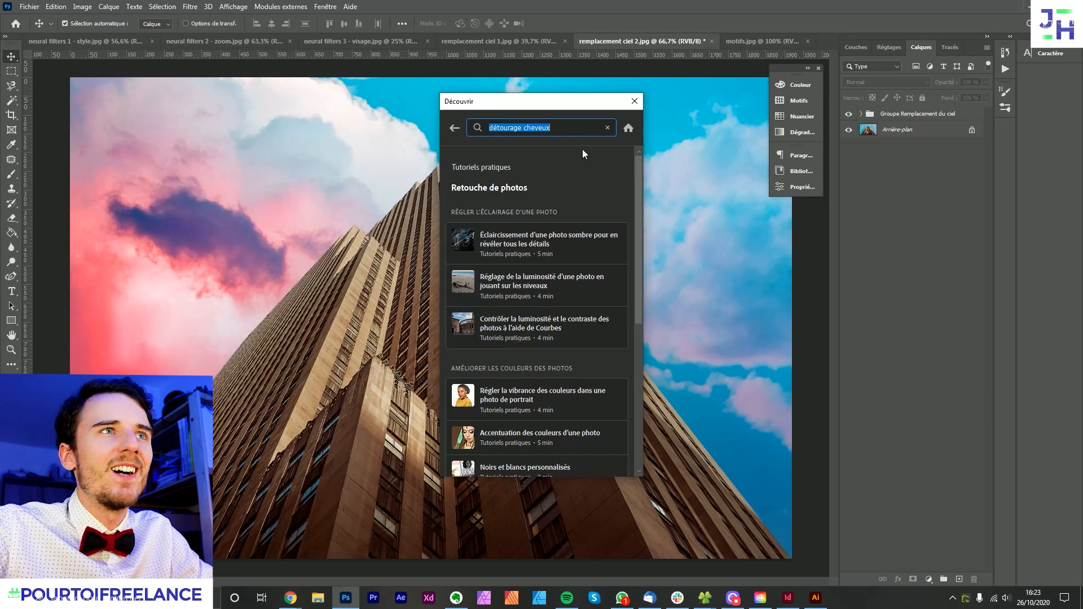
# - Clear the search text in the Découvrir panel and start the practical tutorial Suppression des petites imperfections
pyautogui.click(607, 128)
pyautogui.scroll(-4, 607, 281)
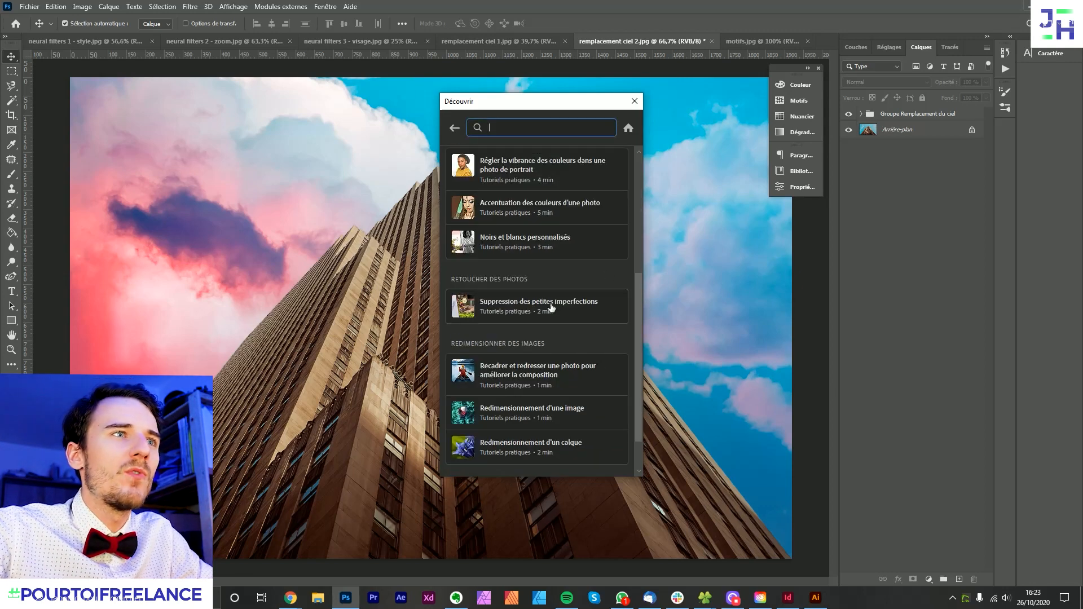
pyautogui.click(521, 310)
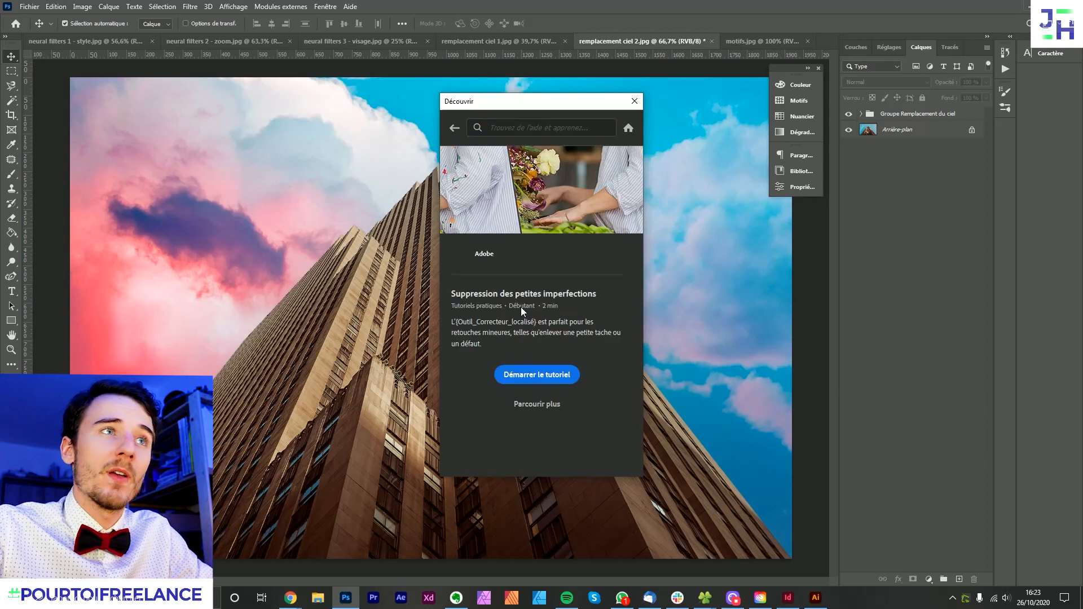
pyautogui.click(534, 375)
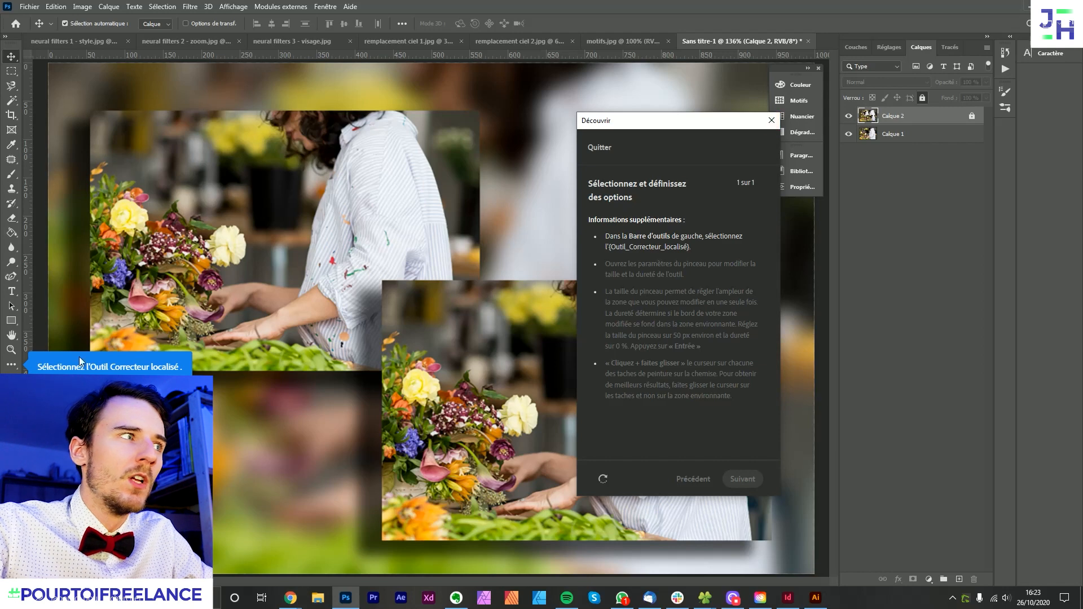
# - Try the tool selection requested by the tutorial, and close the Découvrir panel together with the tutorial document
pyautogui.click(10, 368)
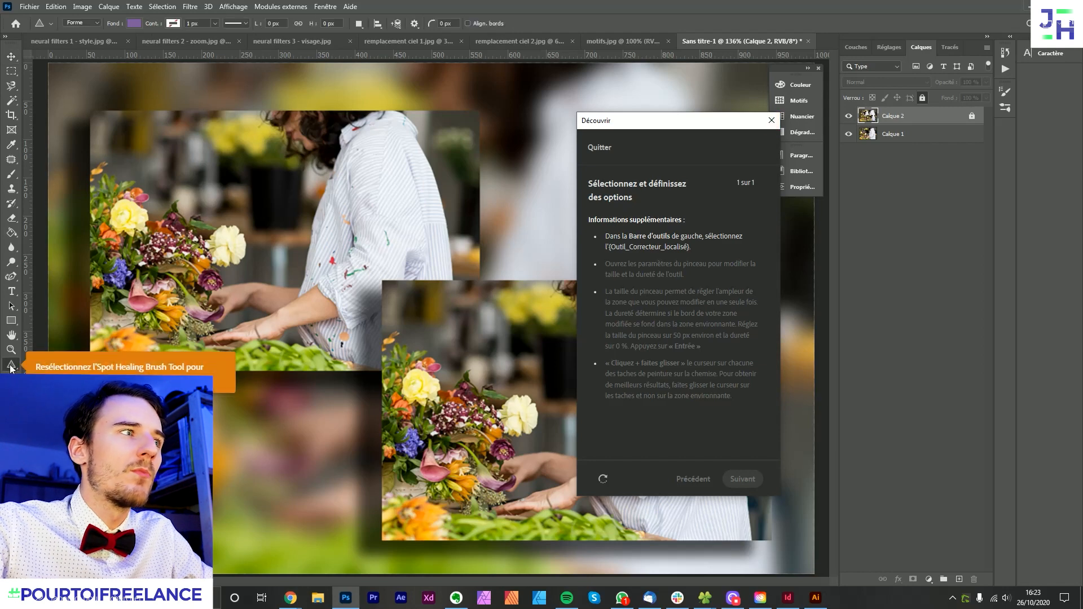
pyautogui.click(769, 123)
pyautogui.click(564, 225)
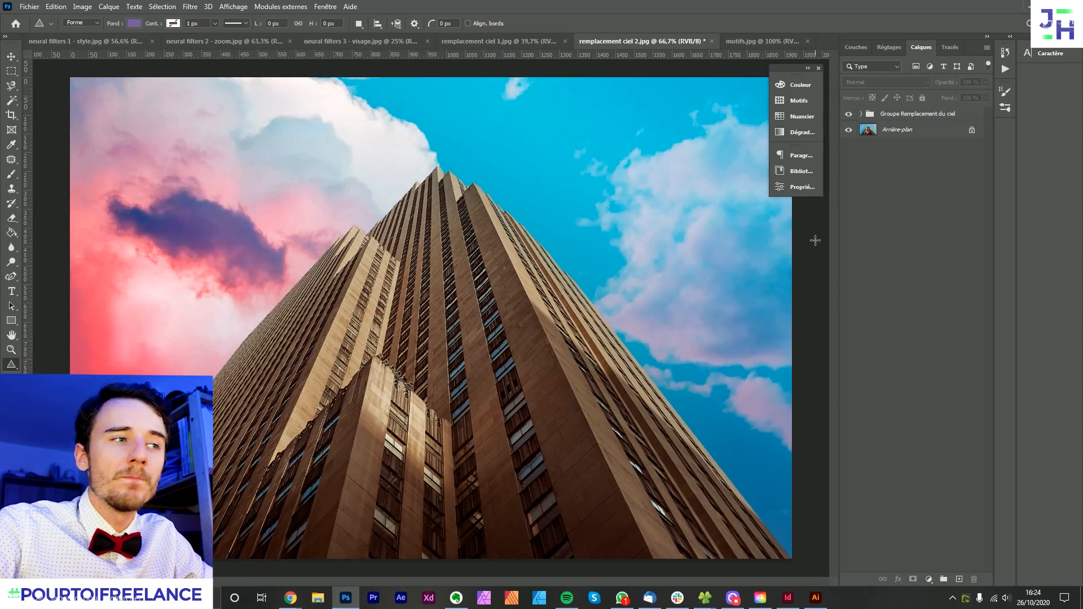
# - Switch to Chrome and view the Object Selection tool and Pattern preview features on Adobe's Photoshop page
pyautogui.moveTo(278, 588)
pyautogui.click(248, 550)
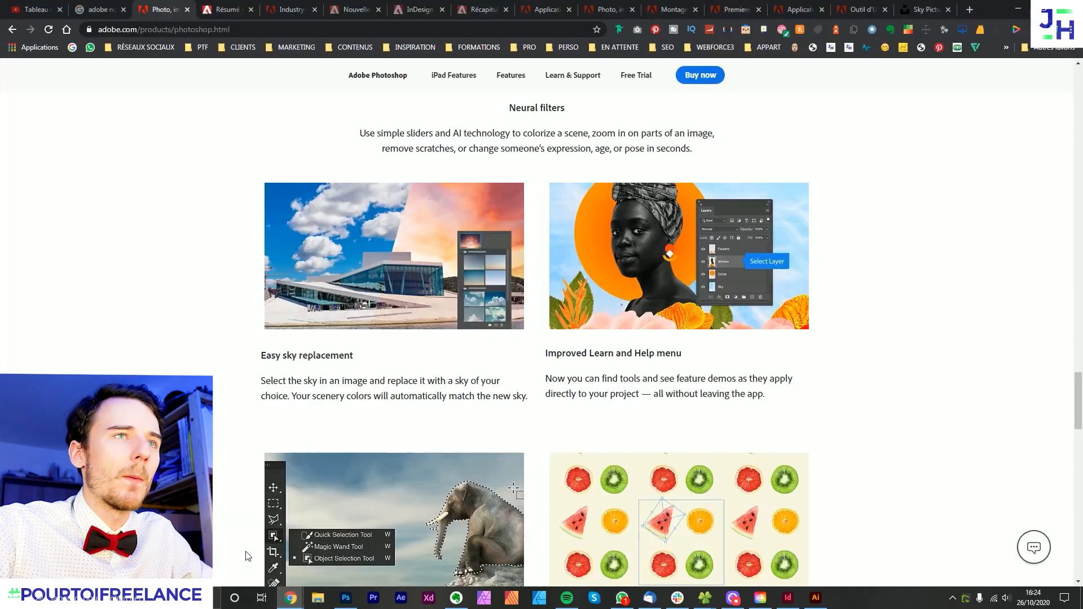
pyautogui.scroll(-4, 710, 320)
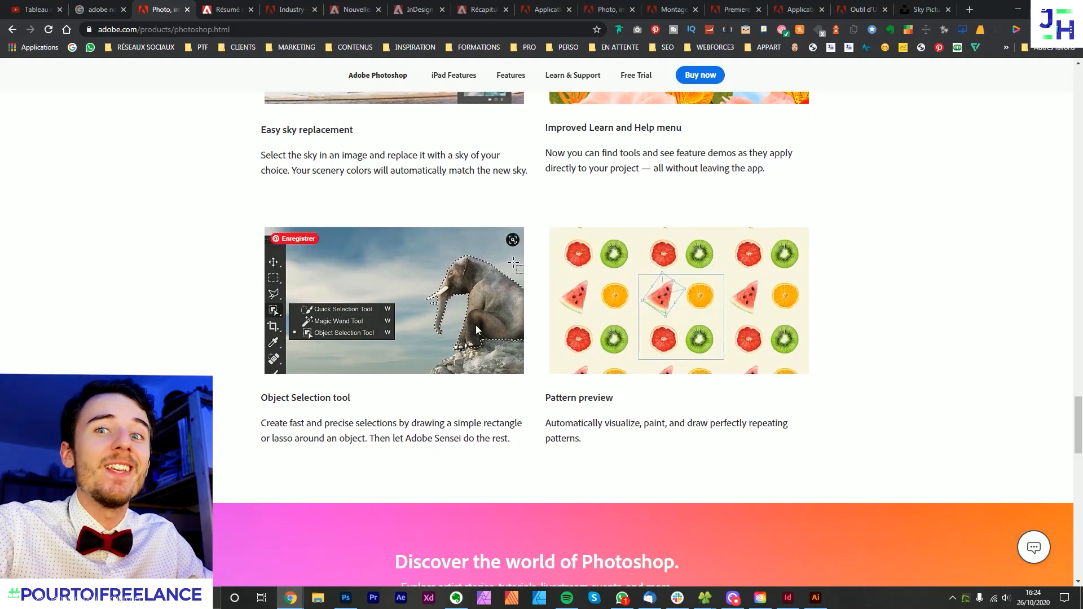
# - Switch back to Photoshop and open the desk photo with the laptop and coffee cup as a new document
pyautogui.click(349, 596)
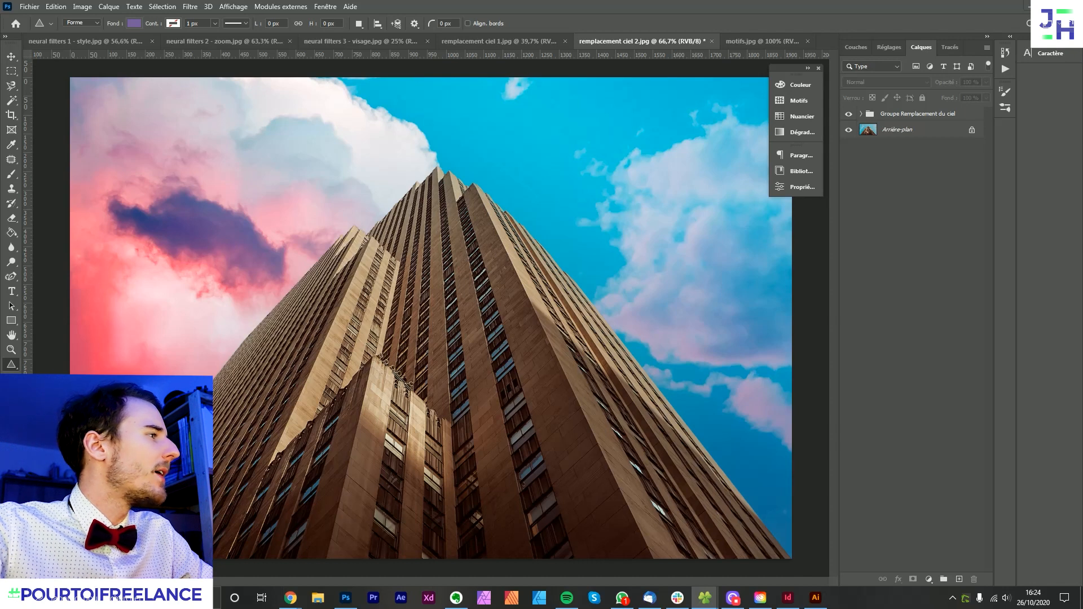
pyautogui.moveTo(821, 44); pyautogui.dragTo(821, 43)
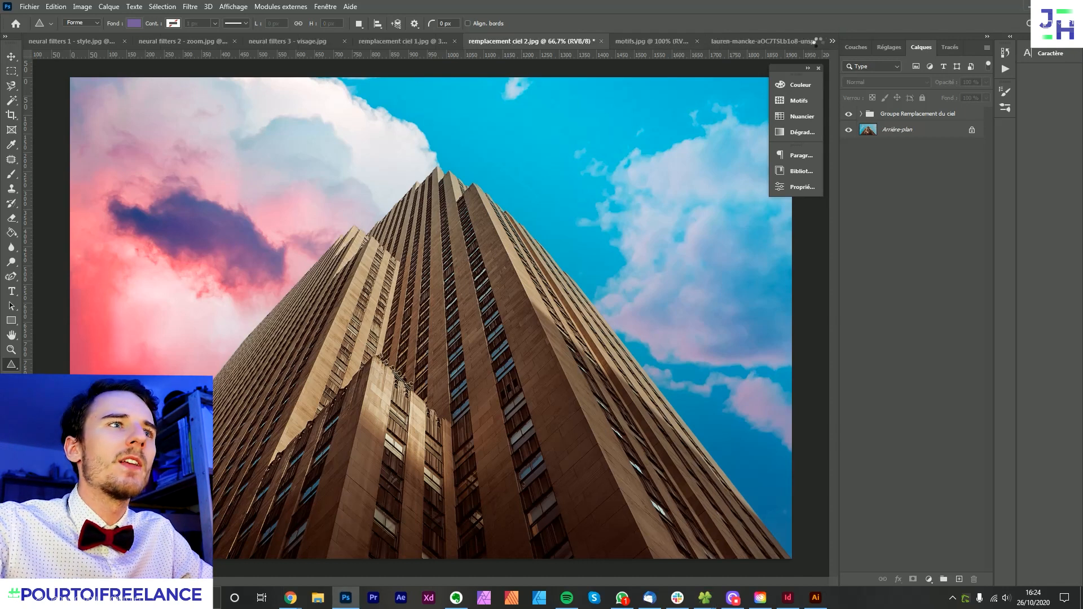
pyautogui.scroll(-2, 505, 265)
pyautogui.scroll(1, 391, 266)
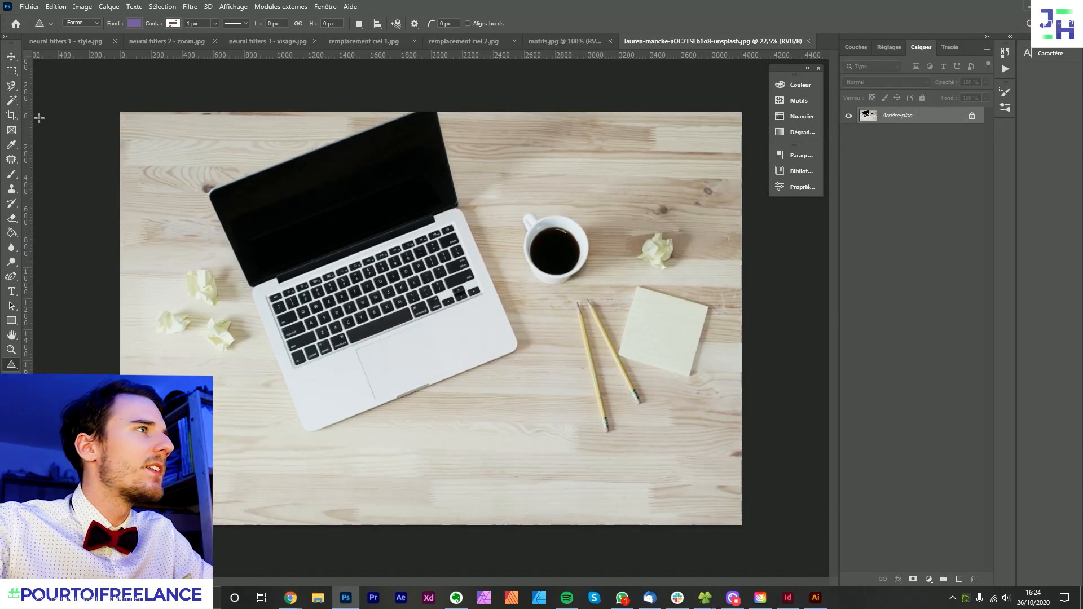
# - Select the coffee cup with the Object Selection tool in Rectangle mode
pyautogui.click(11, 100)
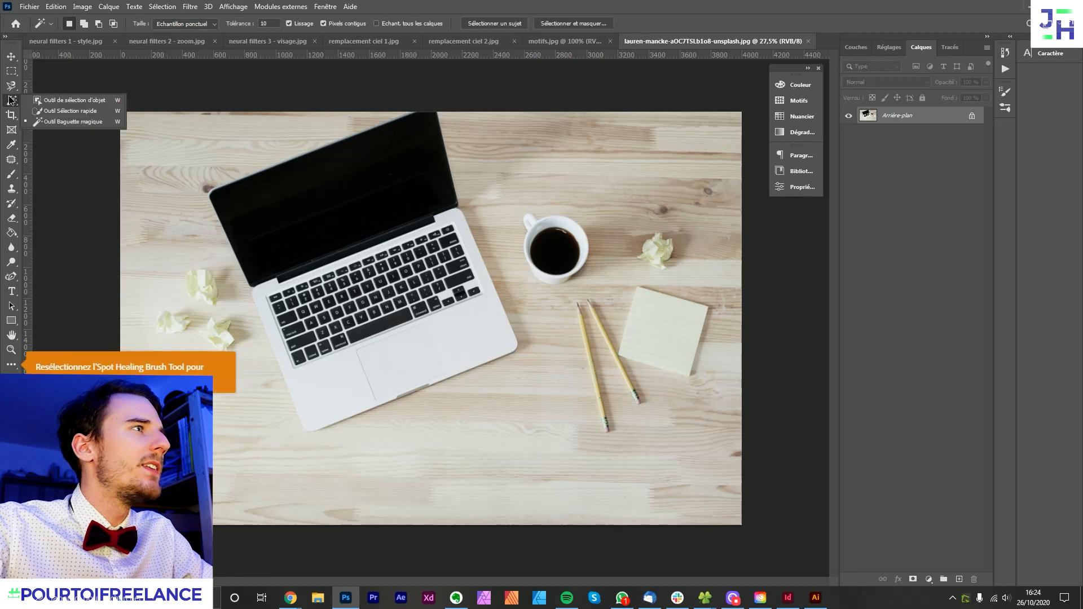
pyautogui.click(93, 105)
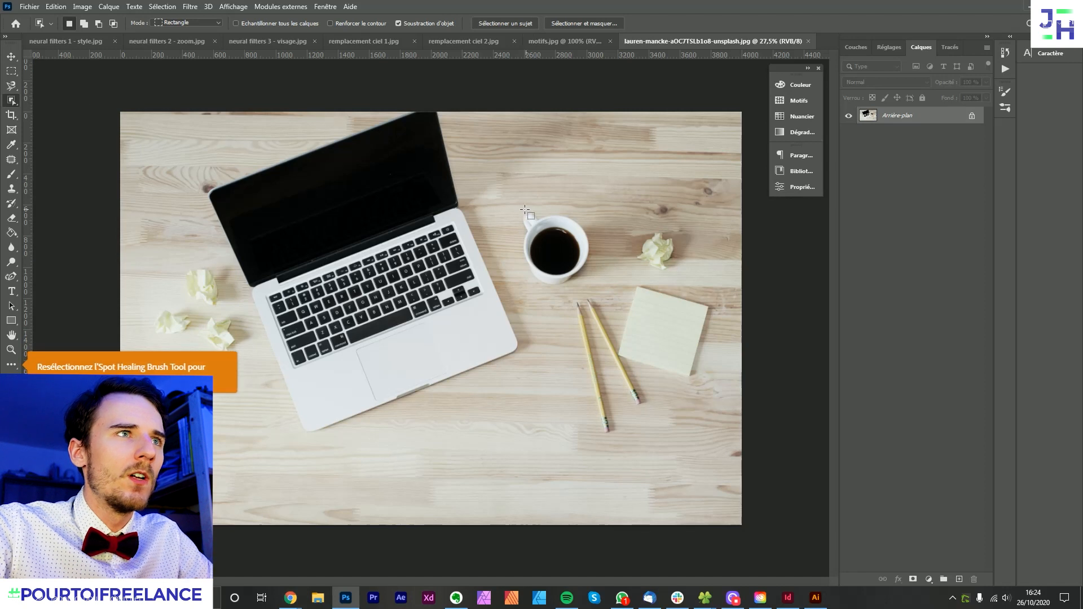
pyautogui.moveTo(507, 198); pyautogui.dragTo(608, 293)
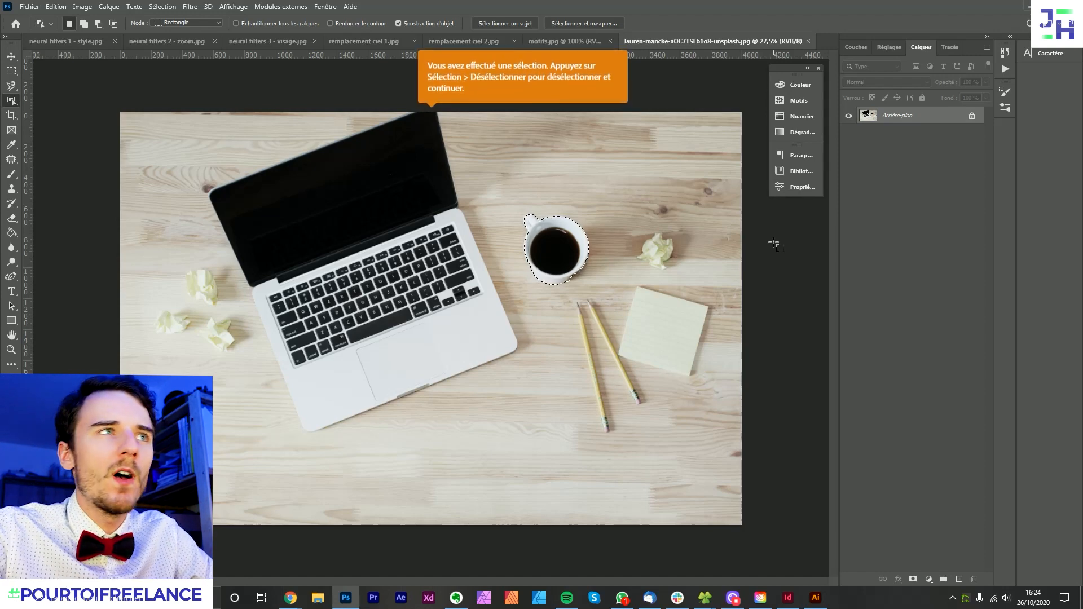
# - Subtract the stray shadow area at the cup's lower edge from the selection with the Polygonal Lasso
pyautogui.scroll(15, 705, 318)
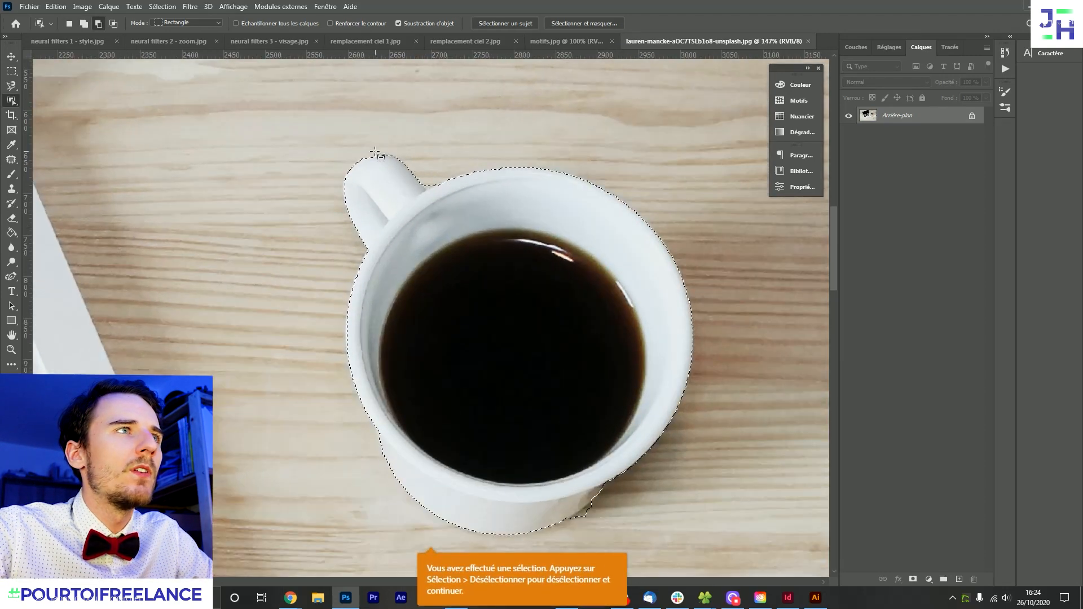
pyautogui.scroll(-4, 398, 162)
pyautogui.moveTo(584, 389); pyautogui.dragTo(495, 303)
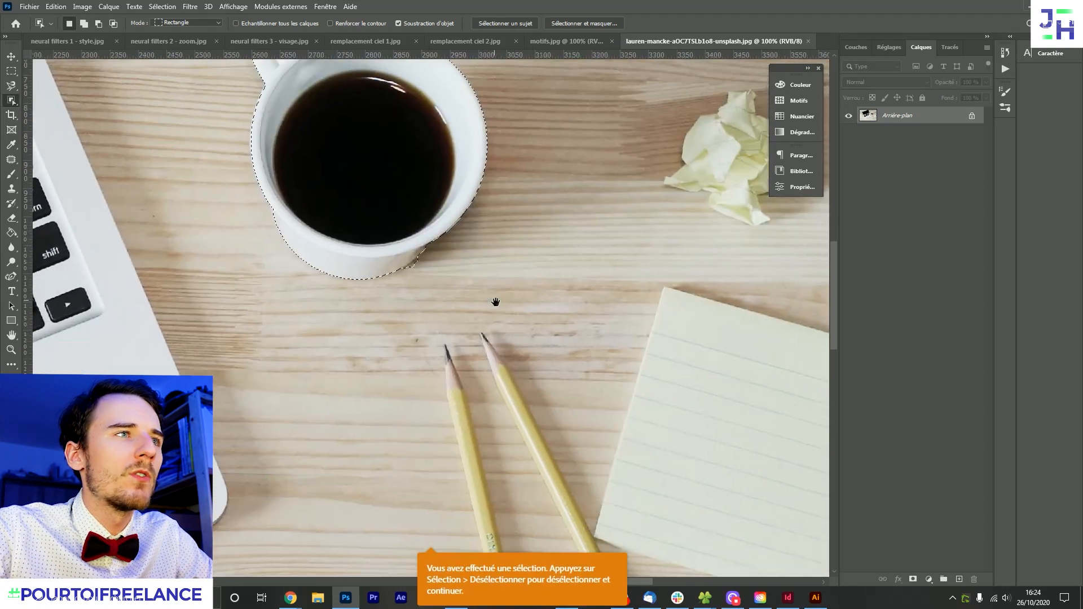
pyautogui.scroll(6, 466, 279)
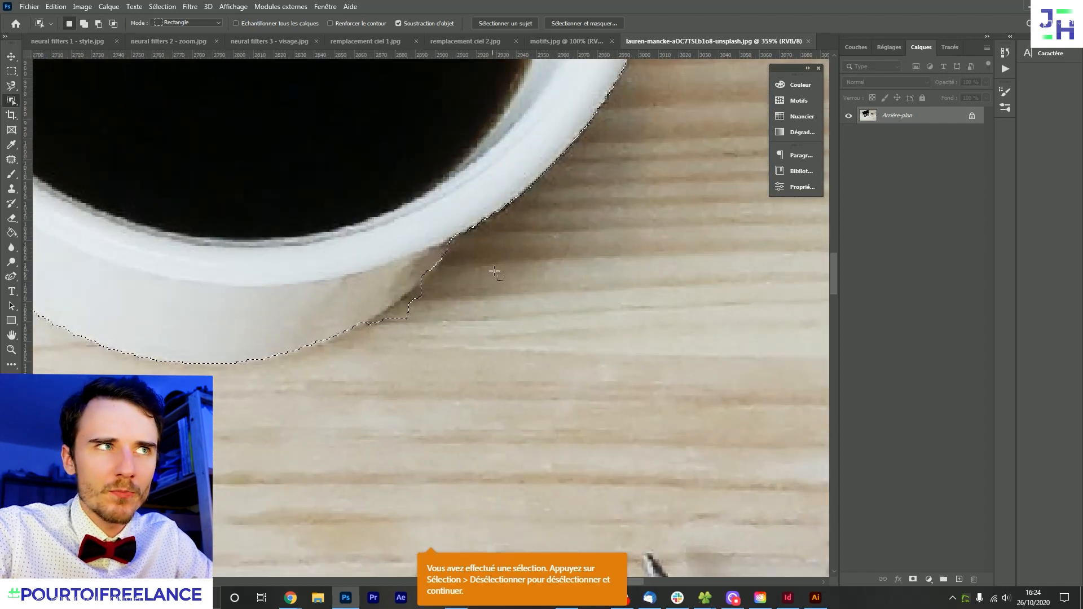
pyautogui.scroll(-3, 513, 273)
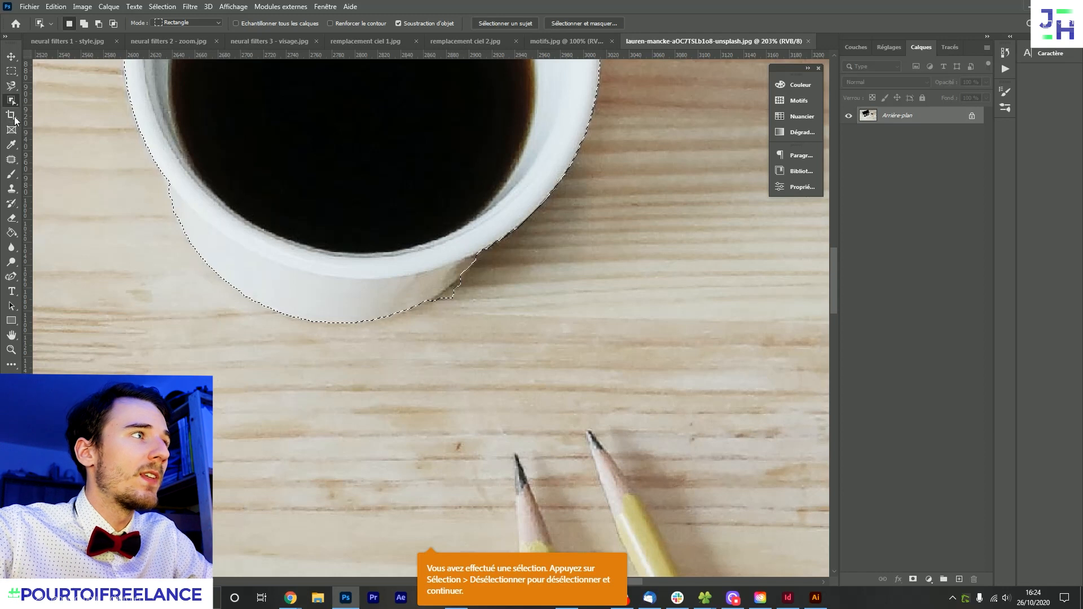
pyautogui.click(11, 365)
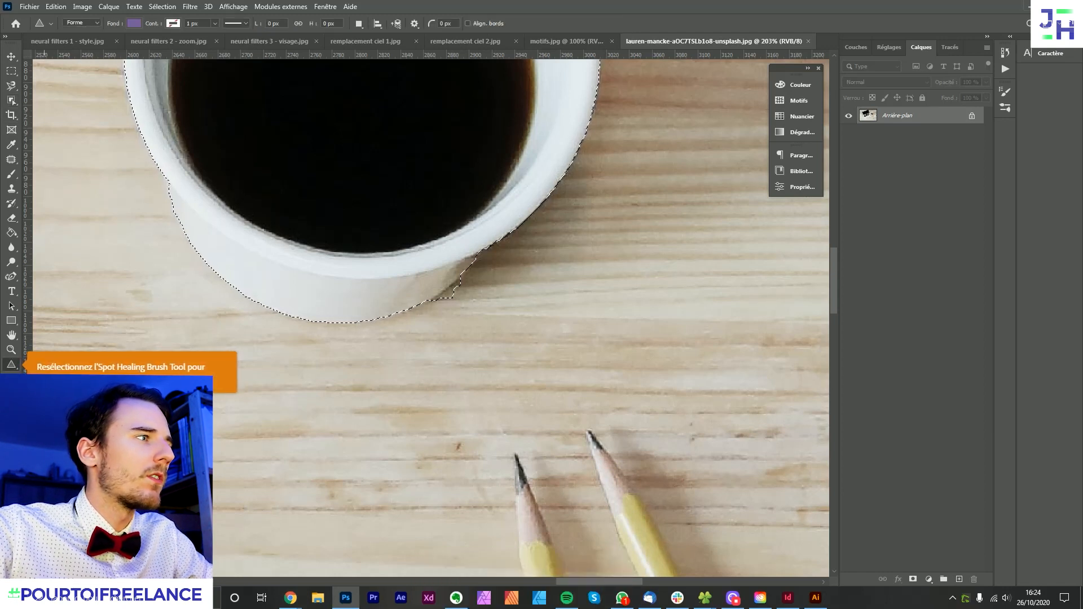
pyautogui.click(56, 395)
pyautogui.press('Escape')
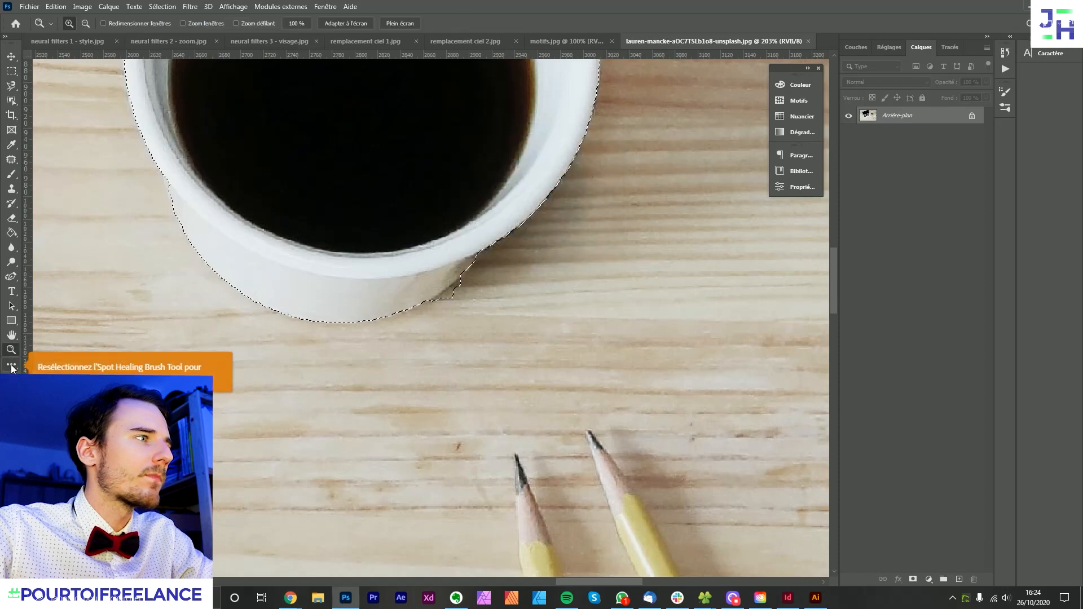
pyautogui.rightClick(11, 364)
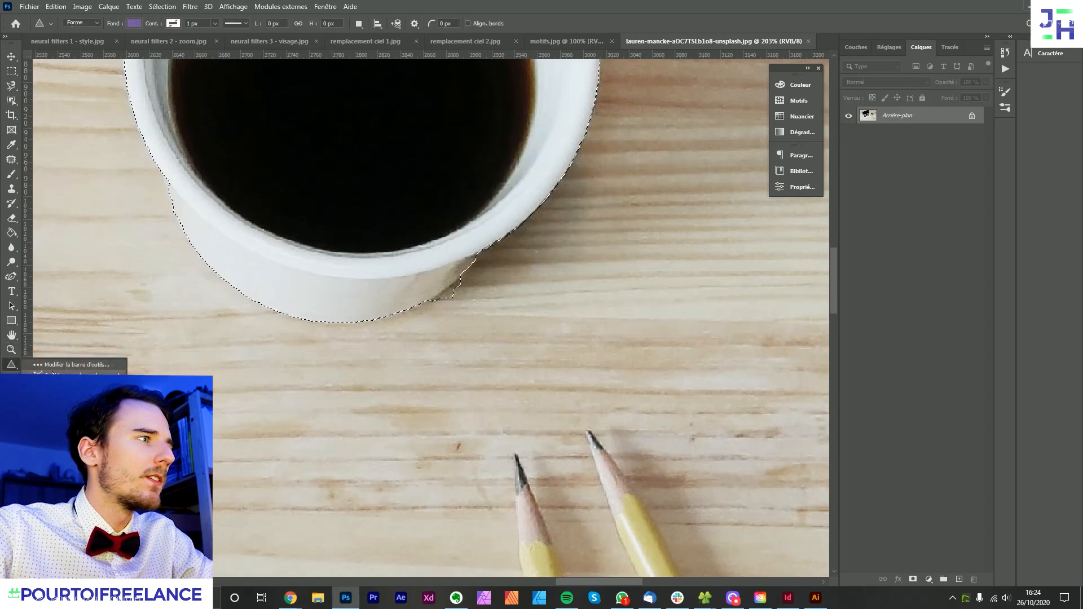
pyautogui.click(62, 365)
pyautogui.scroll(4, 533, 262)
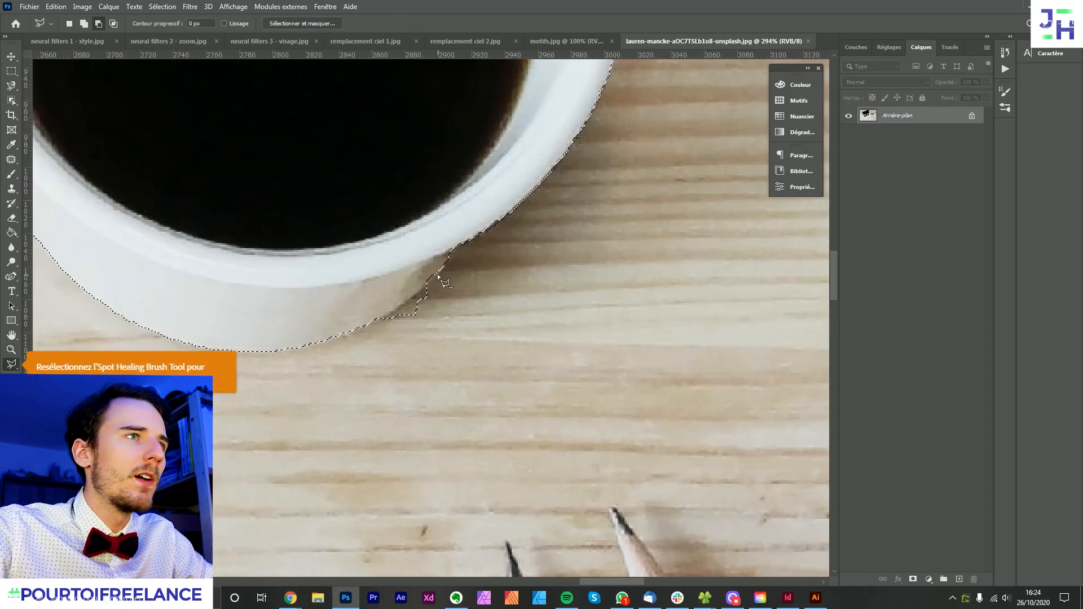
pyautogui.click(437, 273)
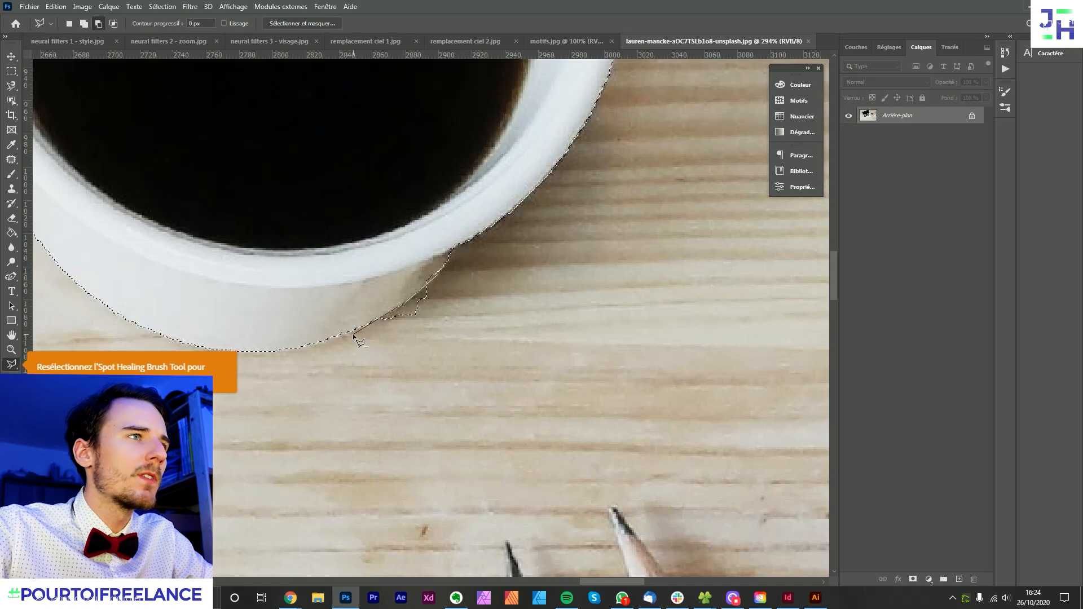
pyautogui.press('Return')
# - Isolate the selected cup with a layer mask, and undo the mask to restore the full photo
pyautogui.scroll(-5, 621, 309)
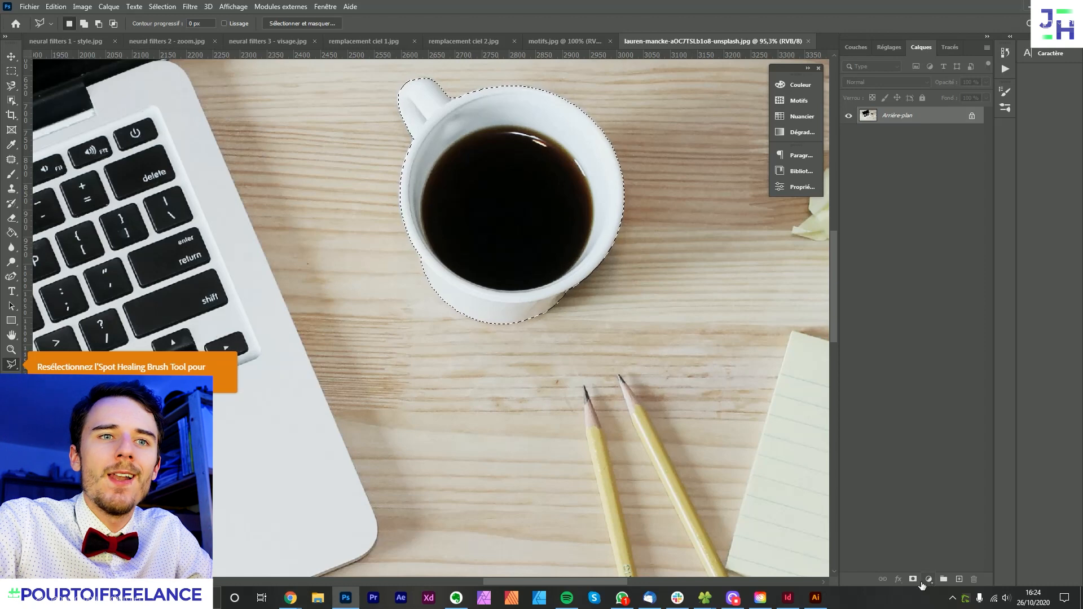
pyautogui.click(912, 579)
pyautogui.scroll(-5, 446, 204)
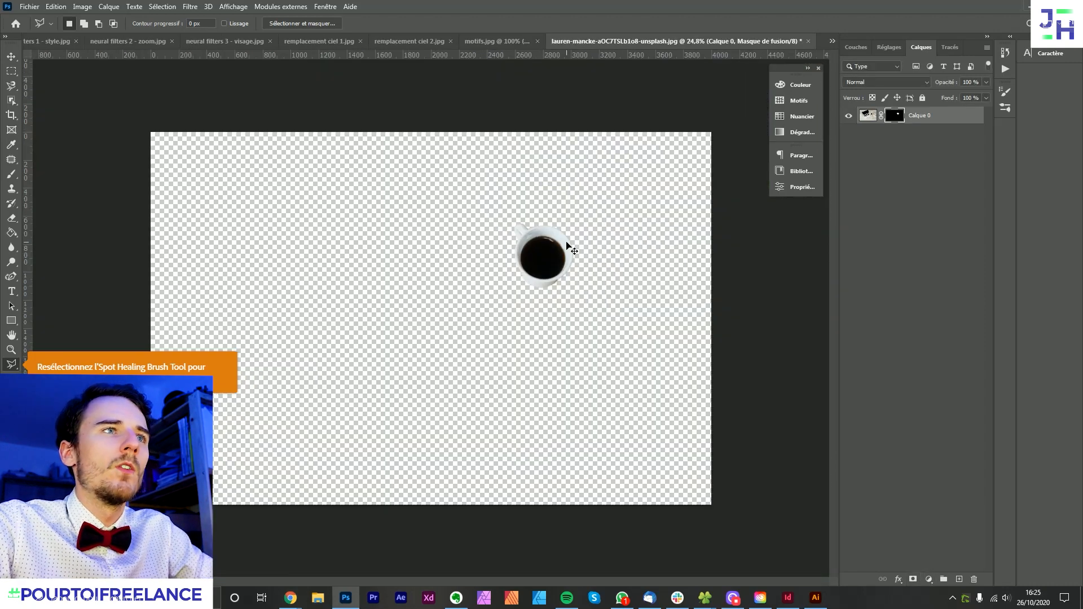
pyautogui.hotkey('ctrl', 'z')
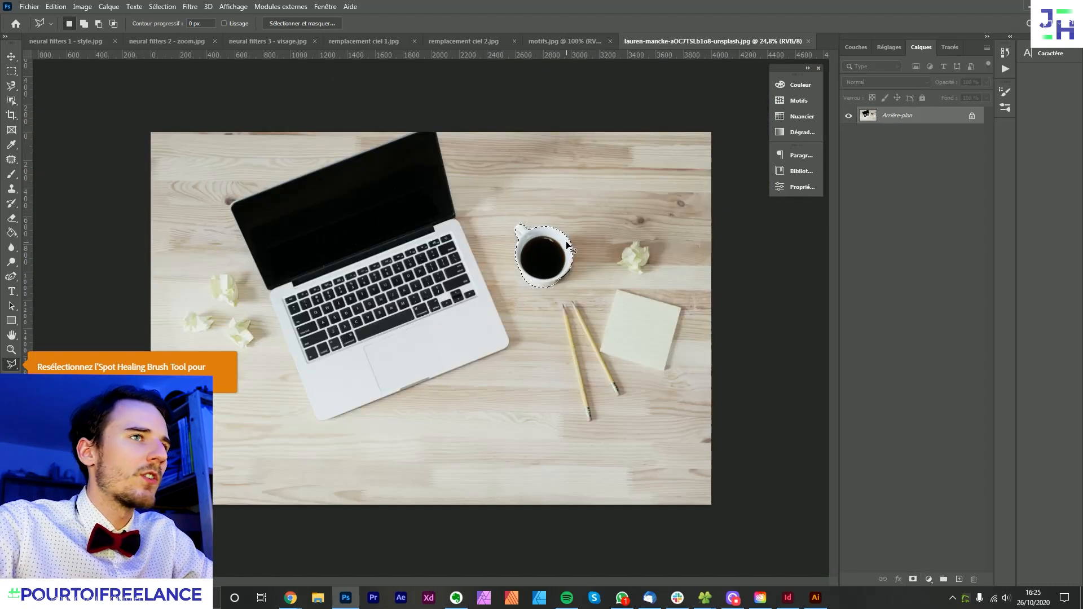
# - Select the laptop with the Object Selection tool in Rectangle mode and inspect the selection along the screen's upper edge
pyautogui.click(12, 101)
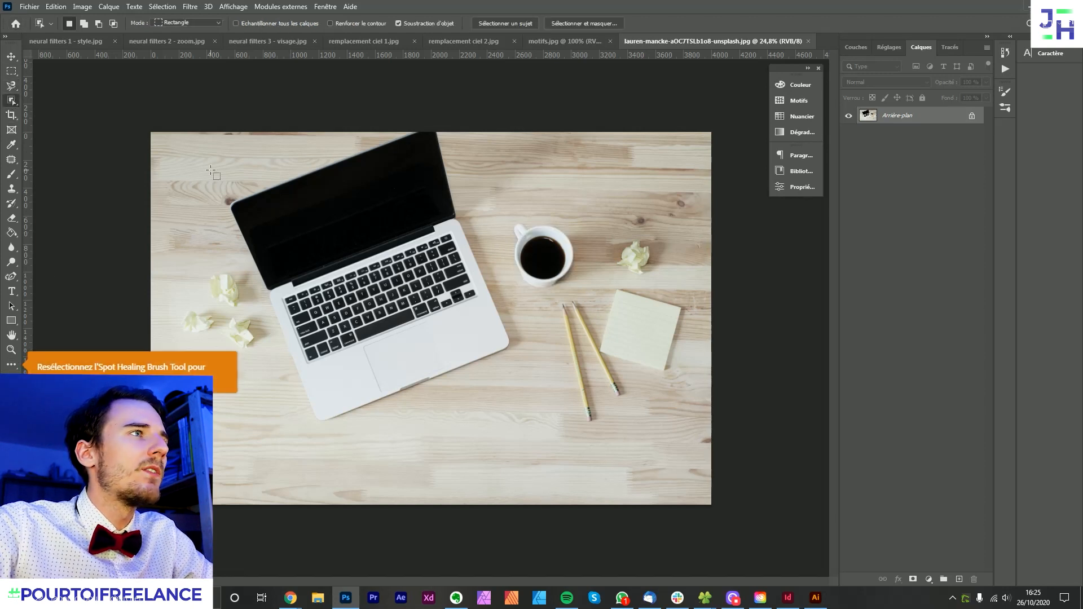
pyautogui.moveTo(159, 104); pyautogui.dragTo(515, 483)
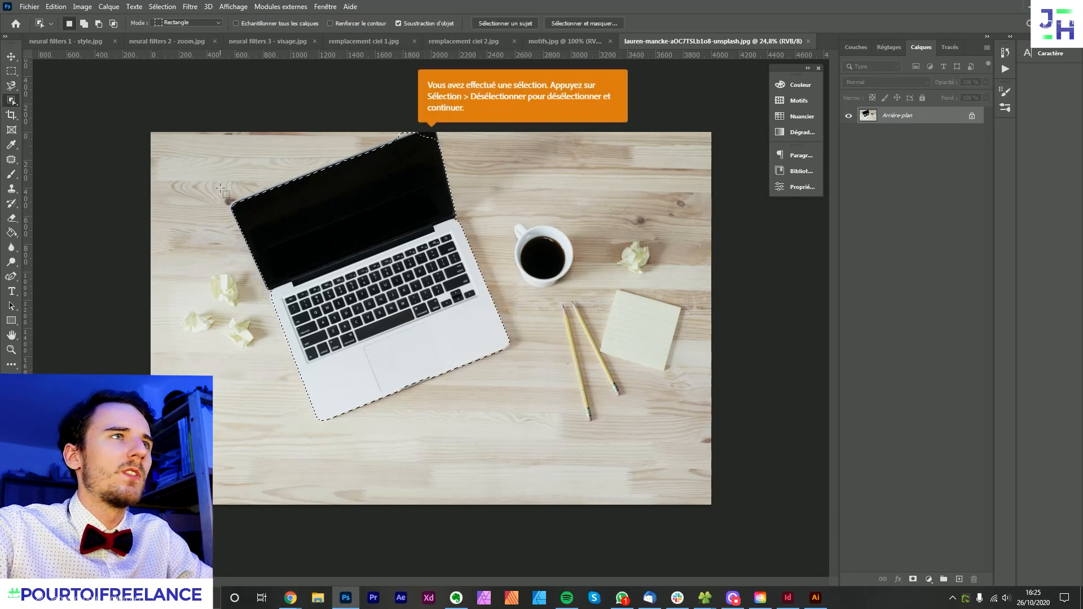
pyautogui.scroll(4, 418, 111)
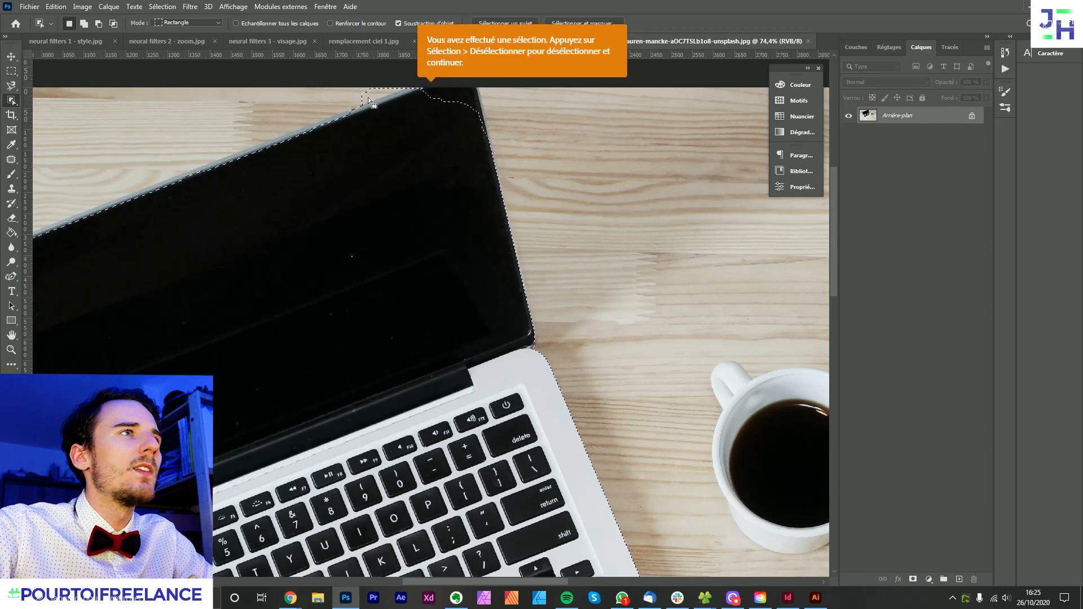
pyautogui.scroll(-4, 429, 141)
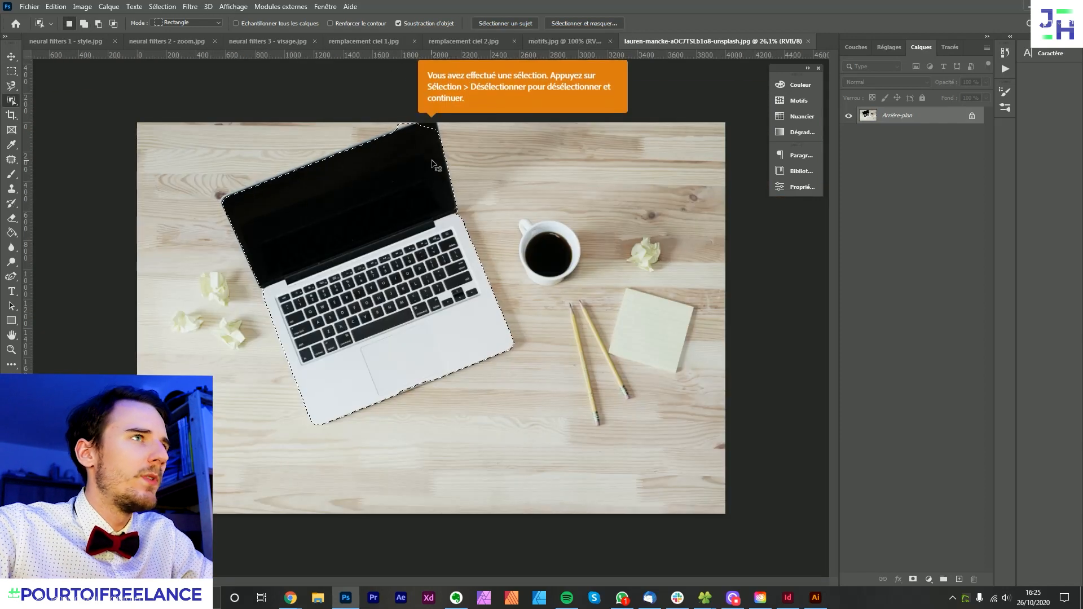
# - Deselect the laptop, activate the Move tool and unlock the background layer of the desk photo
pyautogui.hotkey('ctrl', 'd')
pyautogui.click(11, 56)
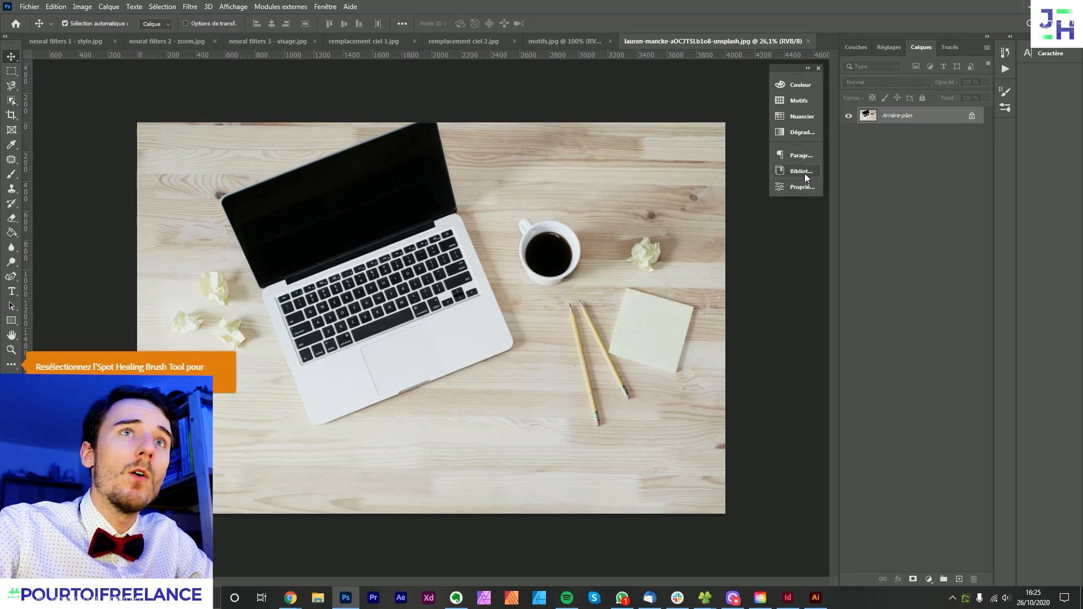
pyautogui.click(975, 118)
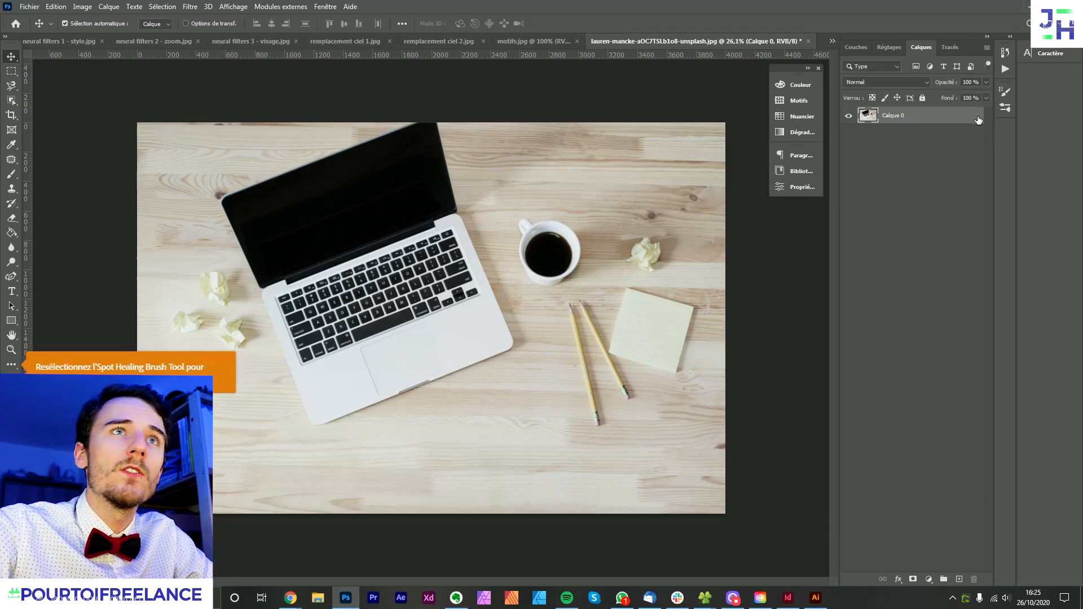
# - Select the main subjects of the desk photo automatically with the Select Subject quick action
pyautogui.click(795, 188)
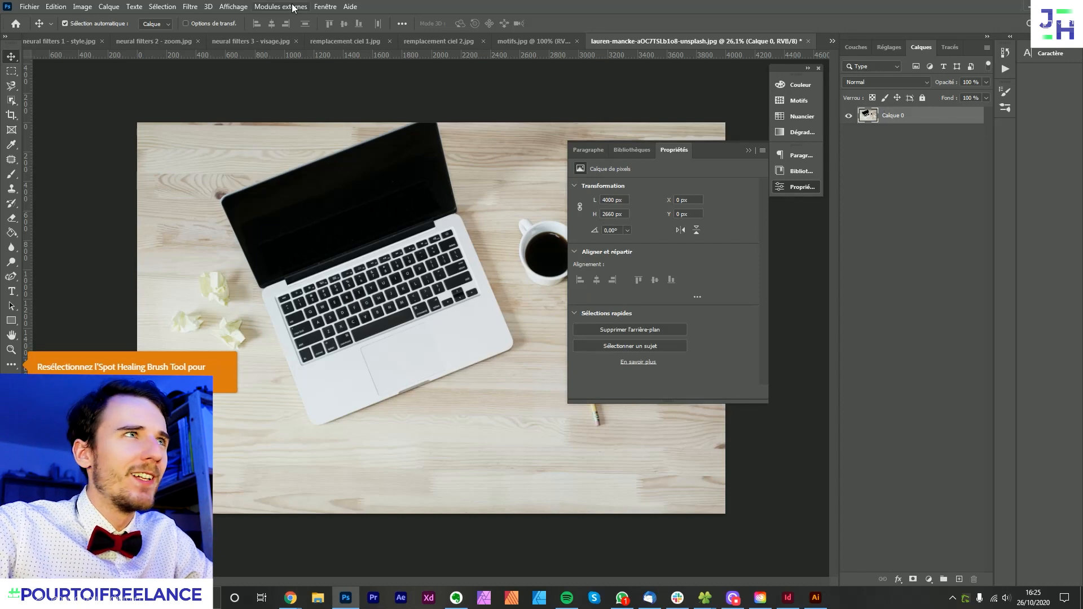
pyautogui.click(325, 6)
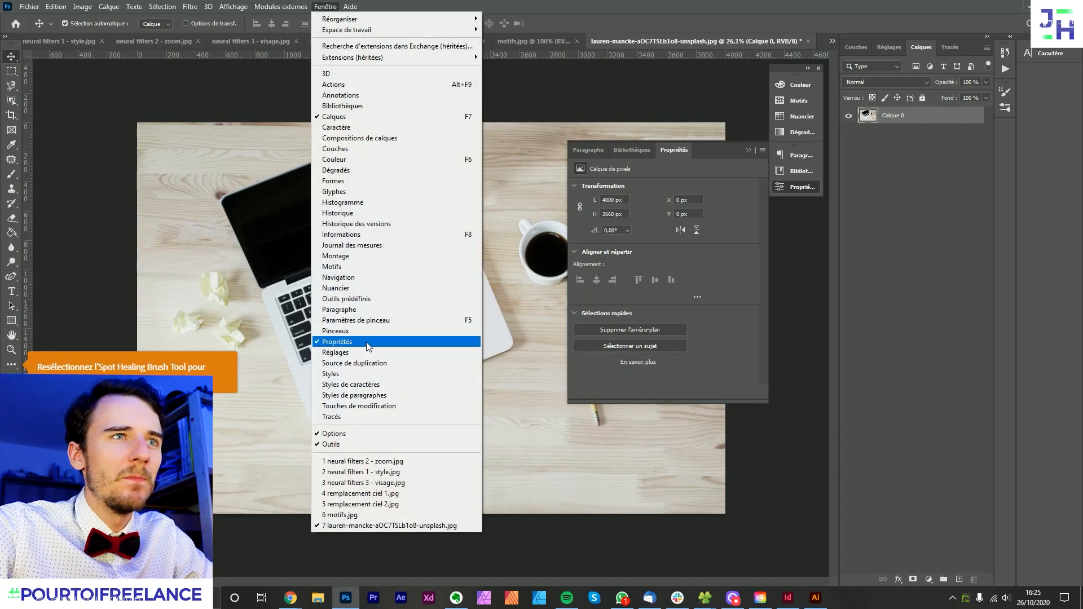
pyautogui.click(782, 364)
pyautogui.click(656, 344)
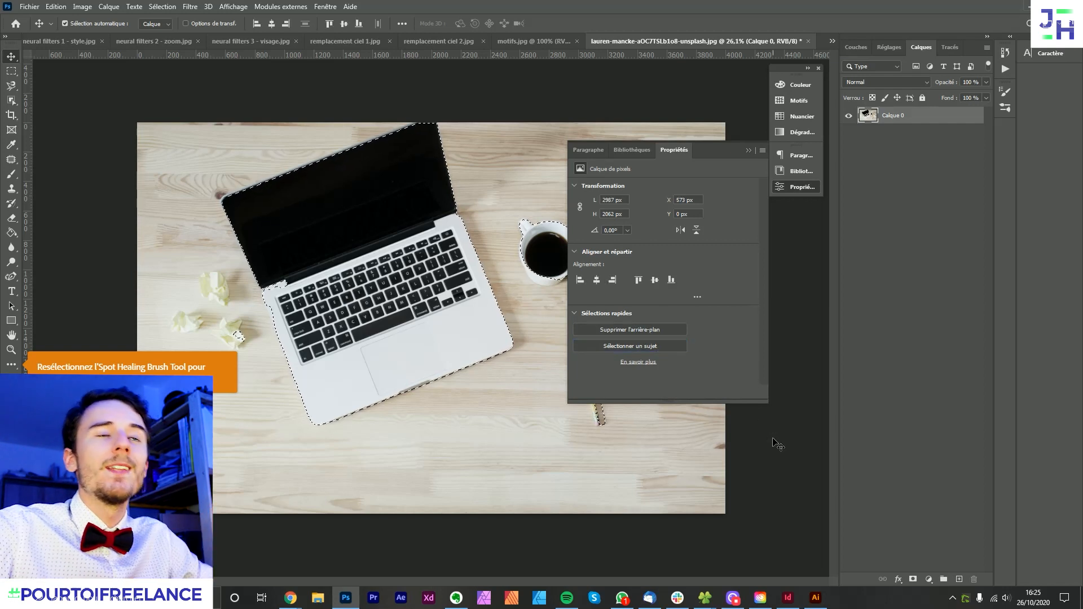
pyautogui.click(749, 150)
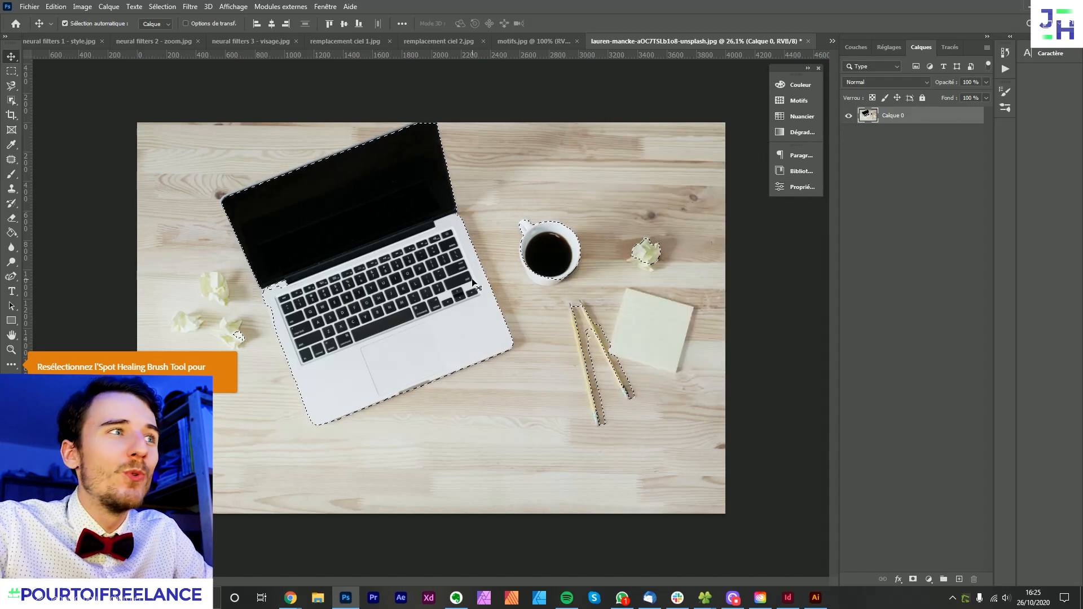
# - Subtract the pencils and crumpled paper balls from the selection with the Rectangular Marquee, keeping the laptop and cup
pyautogui.click(12, 71)
pyautogui.moveTo(704, 470)
pyautogui.mouseDown()
pyautogui.moveTo(616, 350)
pyautogui.moveTo(551, 292)
pyautogui.mouseUp()
pyautogui.moveTo(704, 309); pyautogui.dragTo(617, 216)
pyautogui.scroll(-2, 661, 251)
pyautogui.moveTo(292, 361); pyautogui.dragTo(250, 321)
# - Isolate the laptop and cup with a layer mask, and undo the mask to restore the full desk photo
pyautogui.click(912, 579)
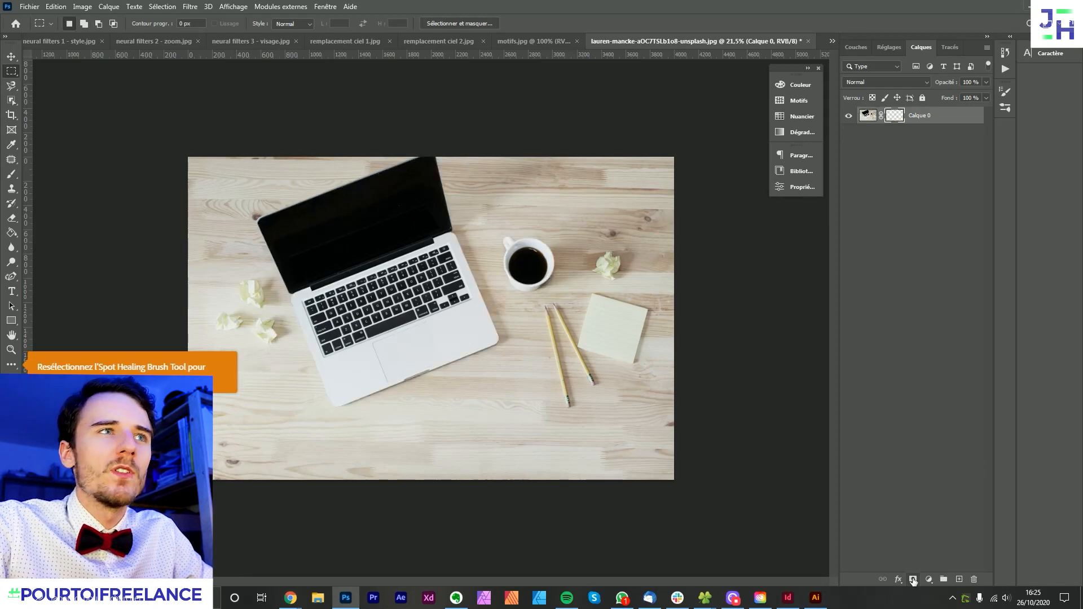
pyautogui.scroll(2, 432, 197)
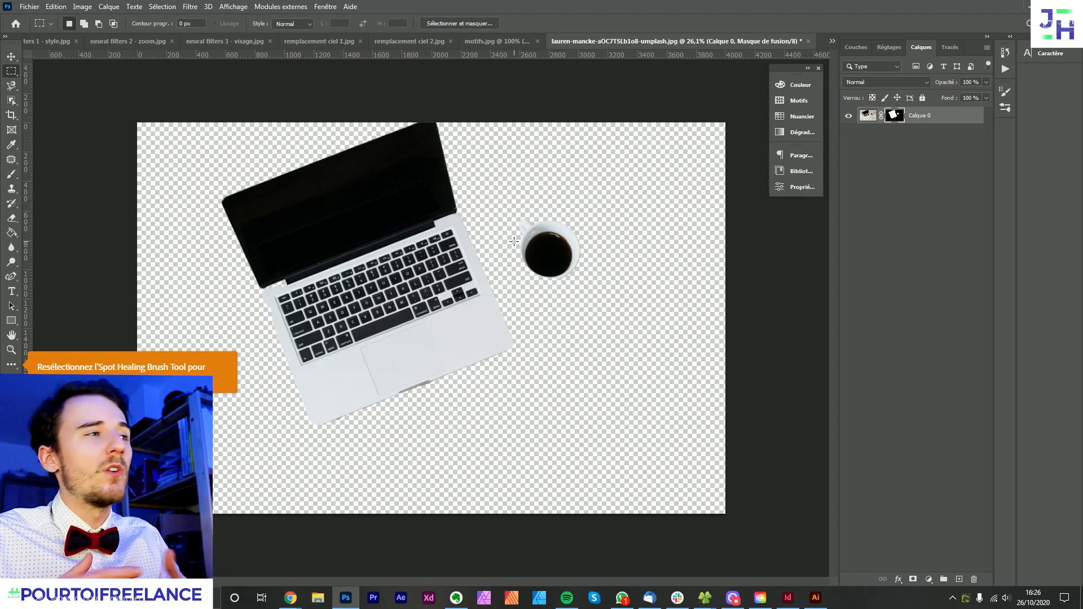
pyautogui.click(11, 56)
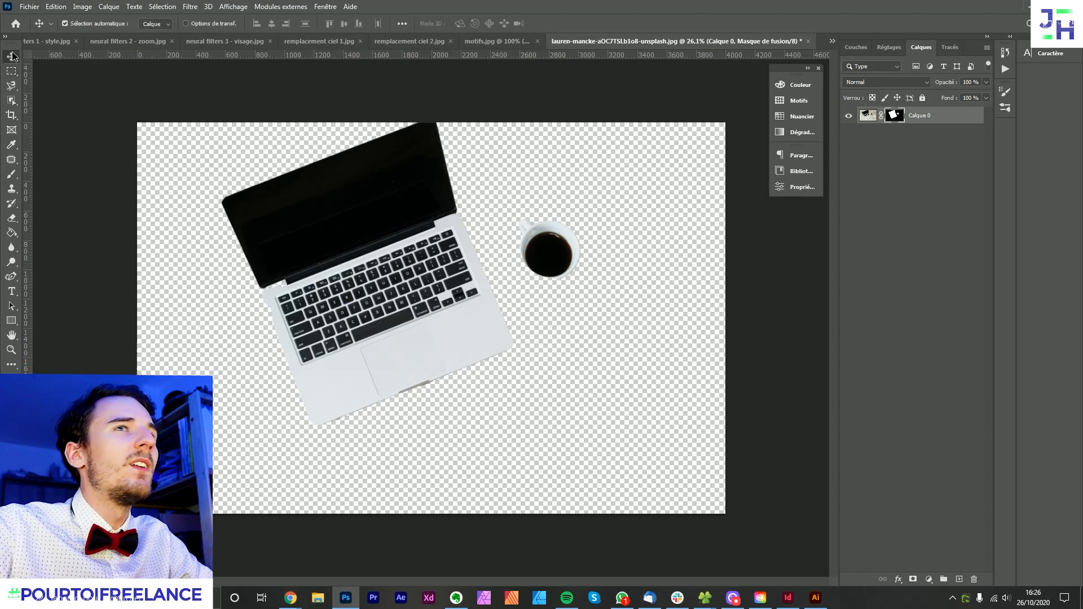
pyautogui.hotkey('ctrl', 'z')
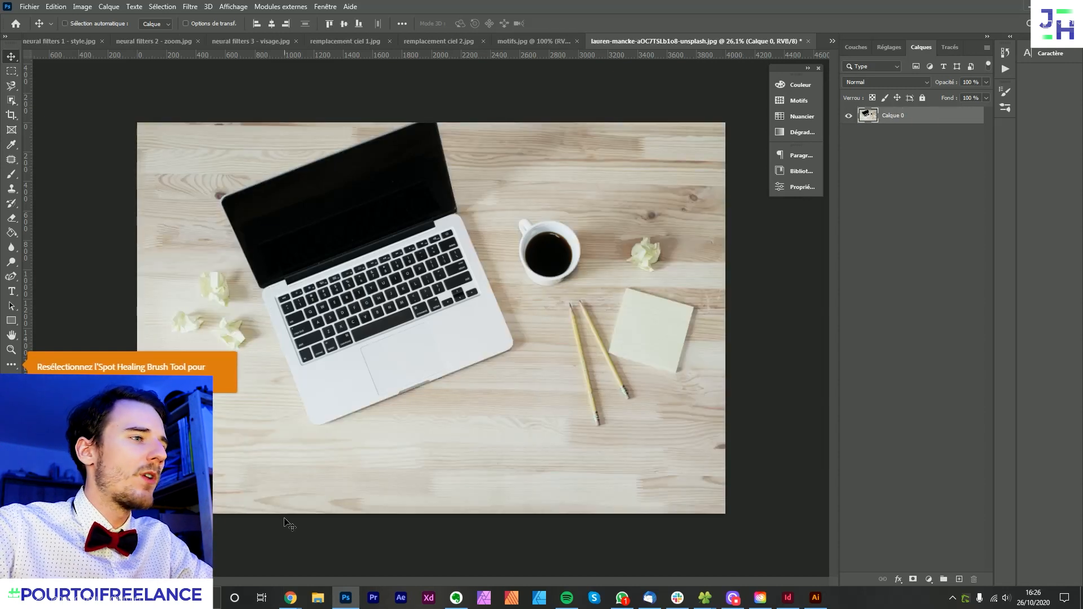
# - Switch to the browser to check the pattern preview feature on Adobe's Photoshop page, and return to Photoshop
pyautogui.click(290, 598)
pyautogui.click(253, 557)
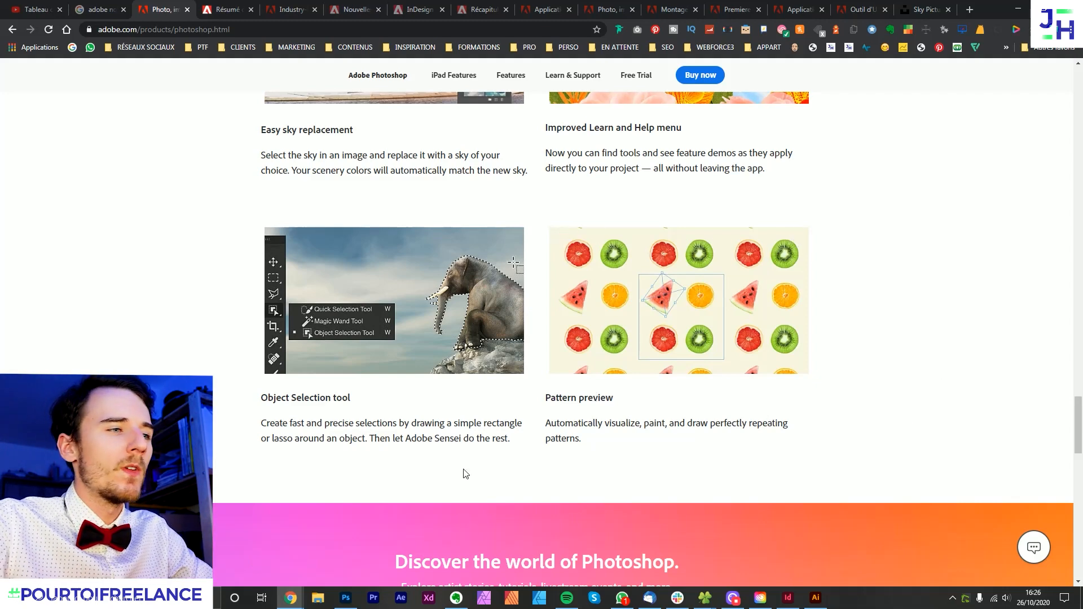
pyautogui.click(345, 598)
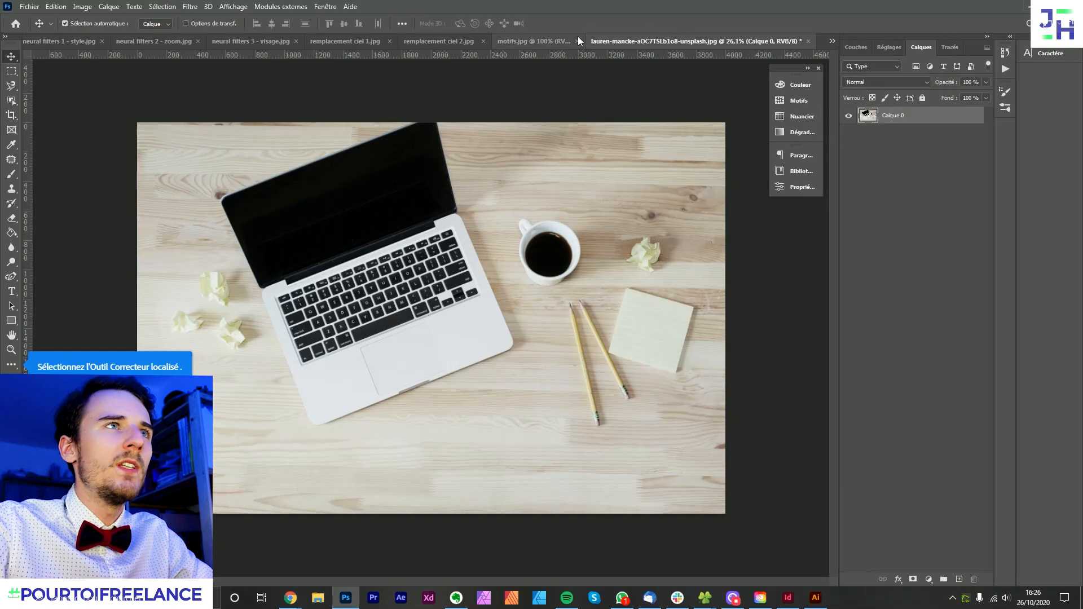
# - Bring up motifs.jpg and turn on the pattern preview for the rocket tile
pyautogui.click(559, 41)
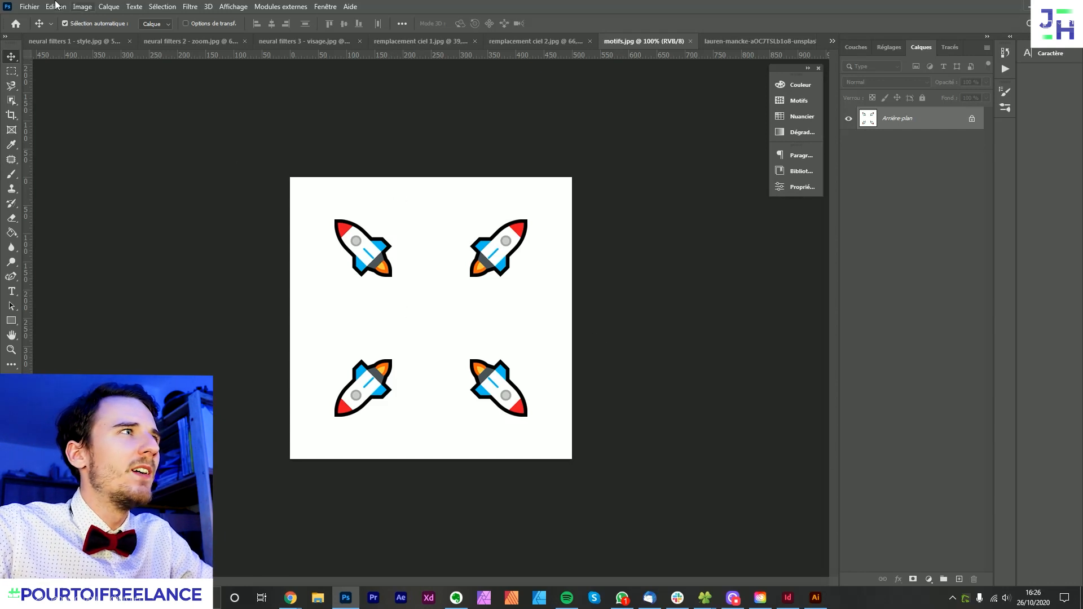
pyautogui.click(57, 6)
pyautogui.moveTo(237, 4)
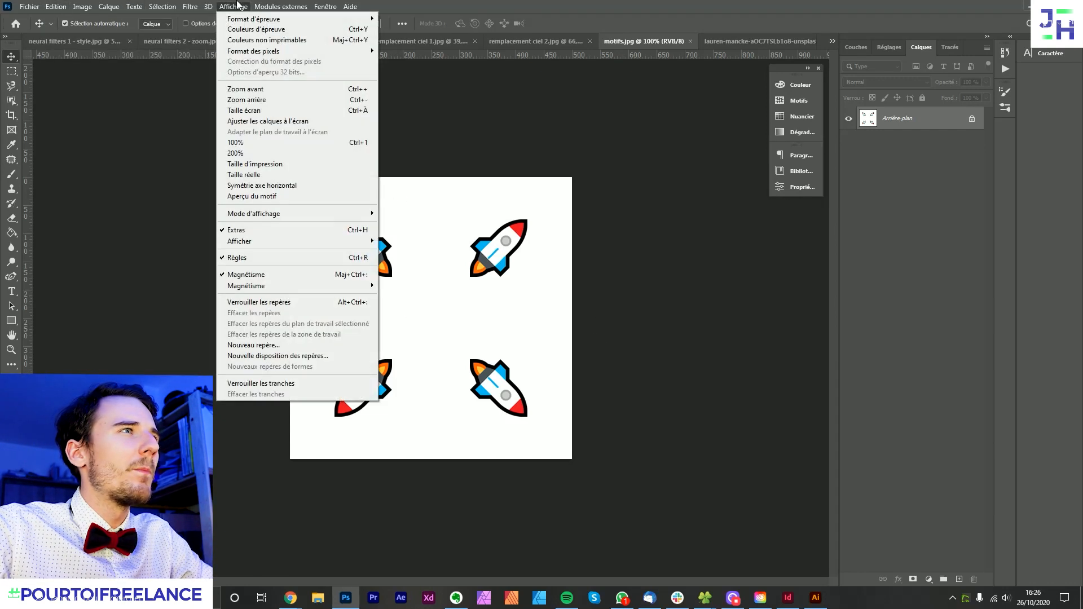
pyautogui.click(246, 197)
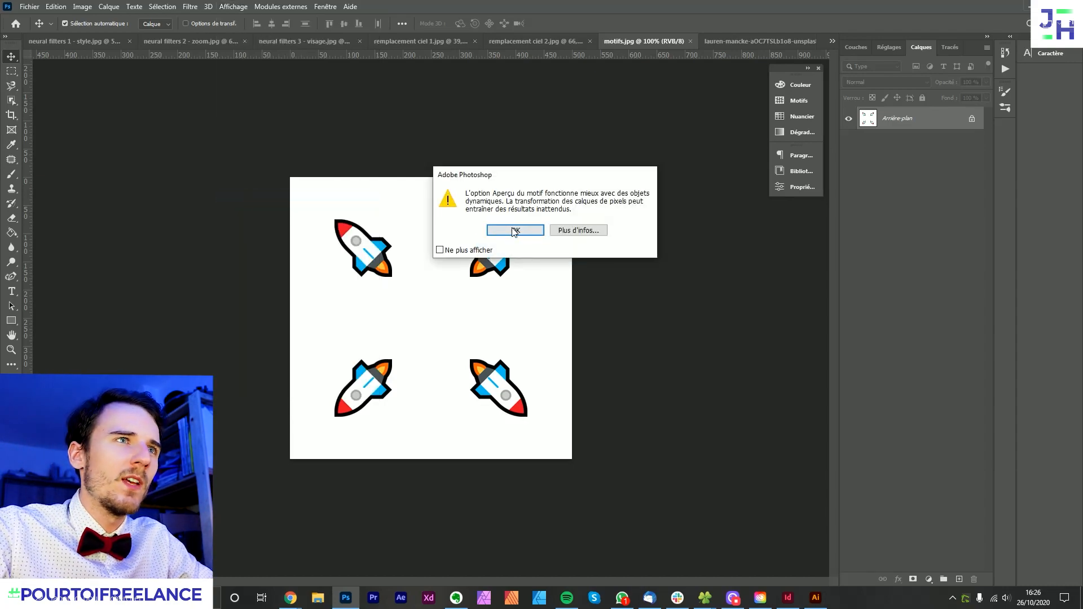
pyautogui.click(514, 231)
# - Examine how the rocket tile repeats around its boundaries at different zoom levels
pyautogui.scroll(-5, 411, 225)
pyautogui.scroll(3, 387, 239)
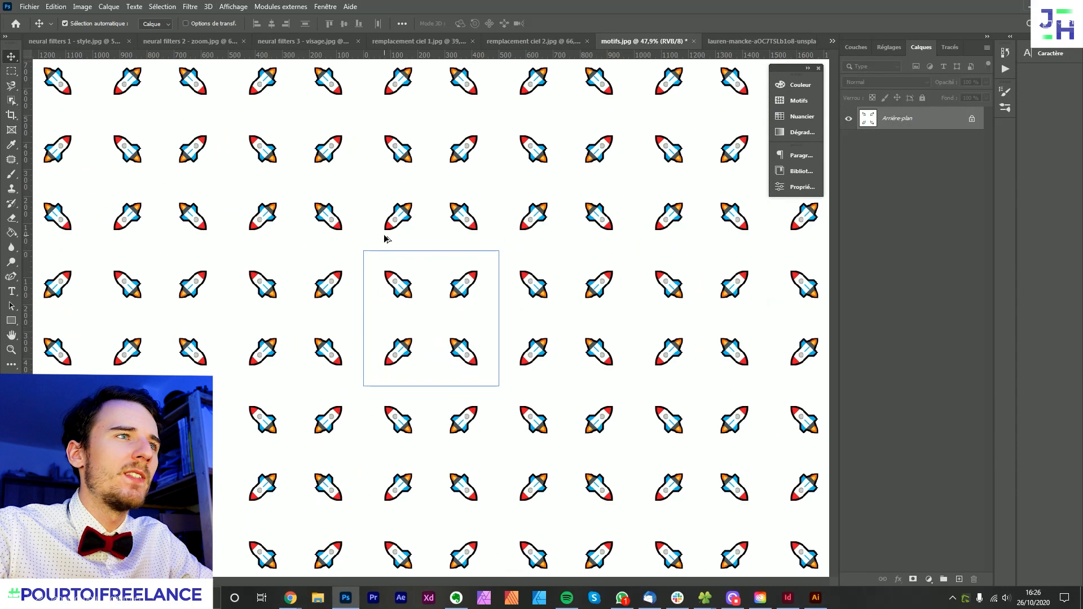
pyautogui.scroll(-2, 385, 237)
pyautogui.scroll(-8, 405, 237)
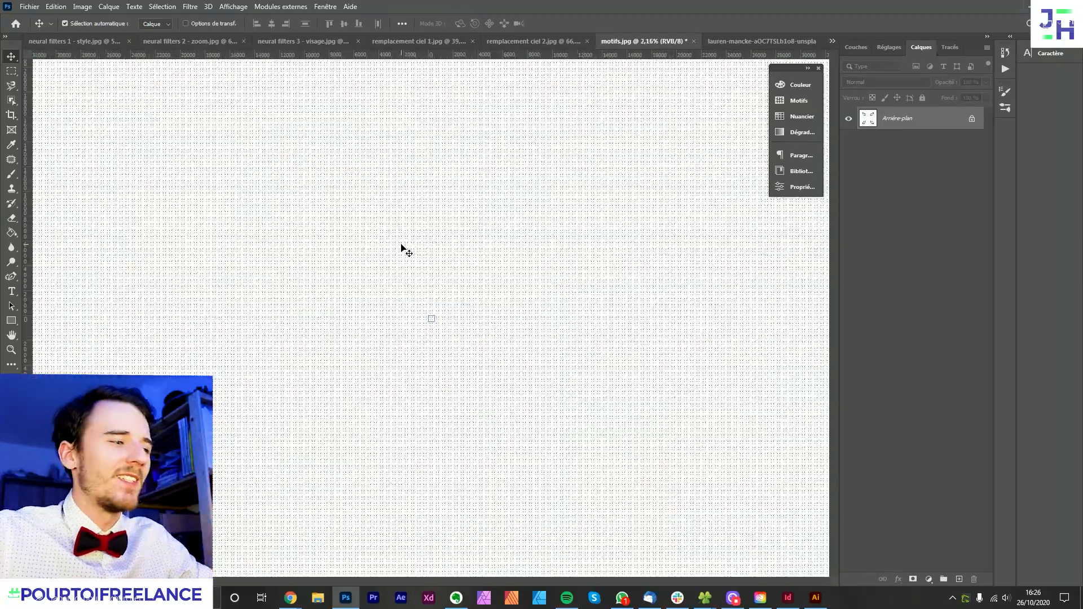
pyautogui.scroll(10, 440, 336)
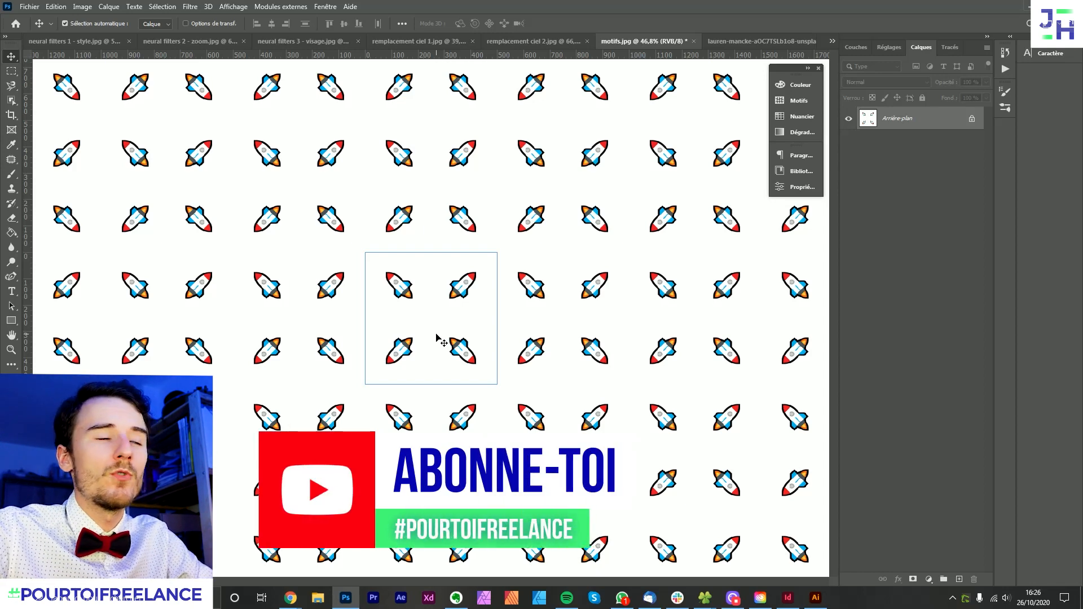
pyautogui.scroll(3, 437, 337)
pyautogui.scroll(-2, 437, 337)
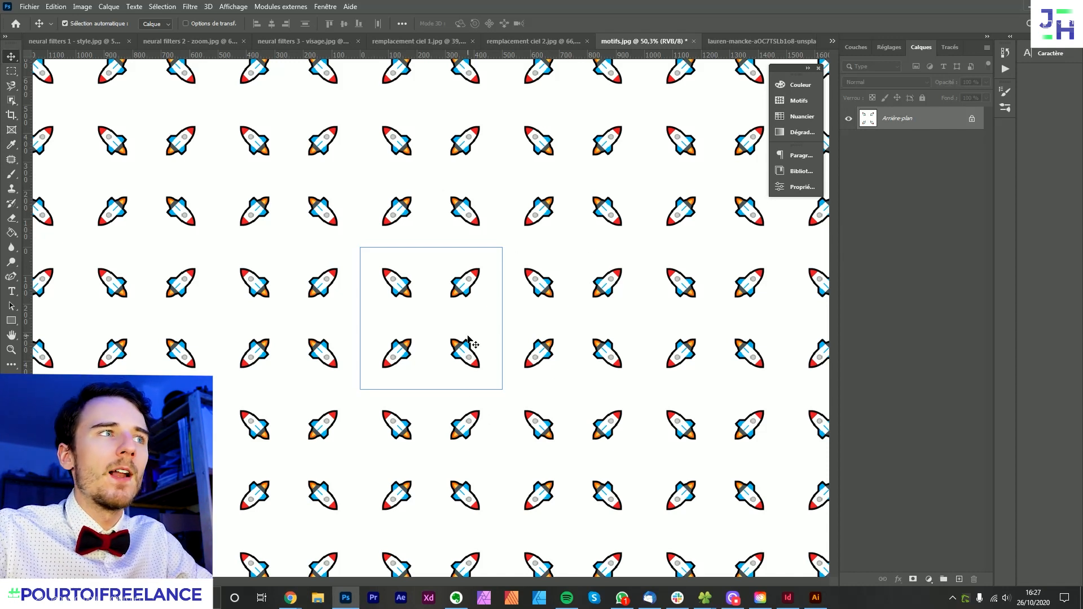
pyautogui.scroll(5, 512, 318)
pyautogui.scroll(-6, 465, 305)
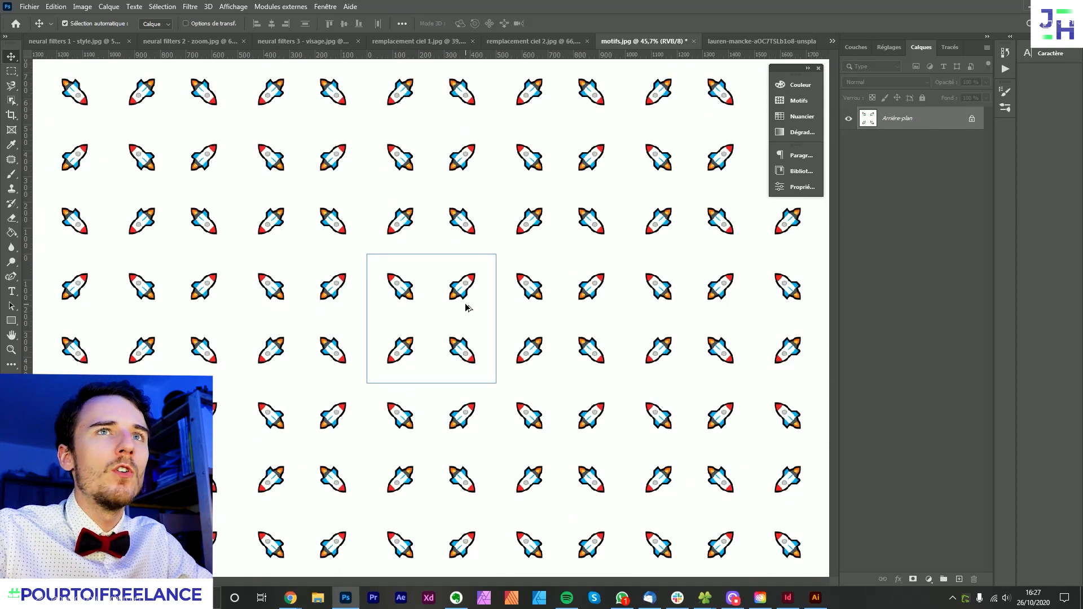
pyautogui.scroll(5, 458, 305)
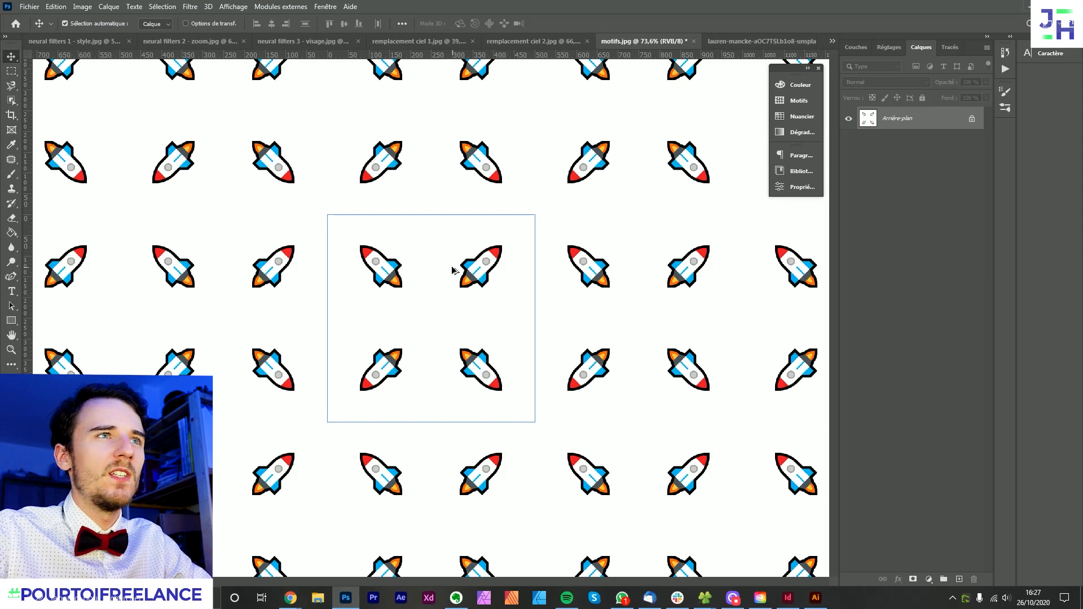
pyautogui.scroll(-3, 452, 270)
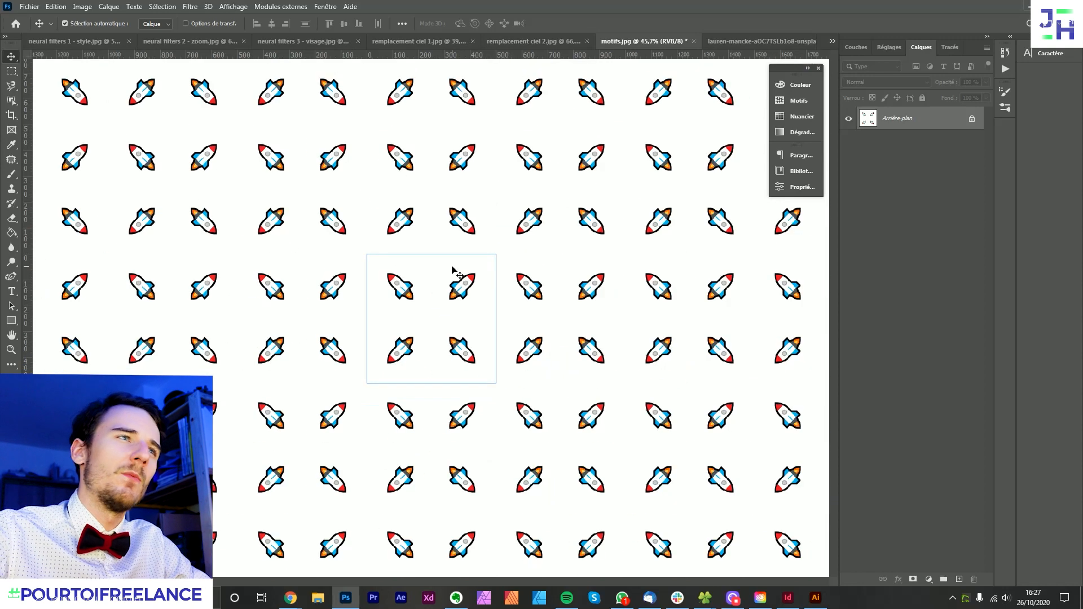
# - Display the pattern library containing the saved rocket pattern
pyautogui.click(800, 101)
pyautogui.click(325, 7)
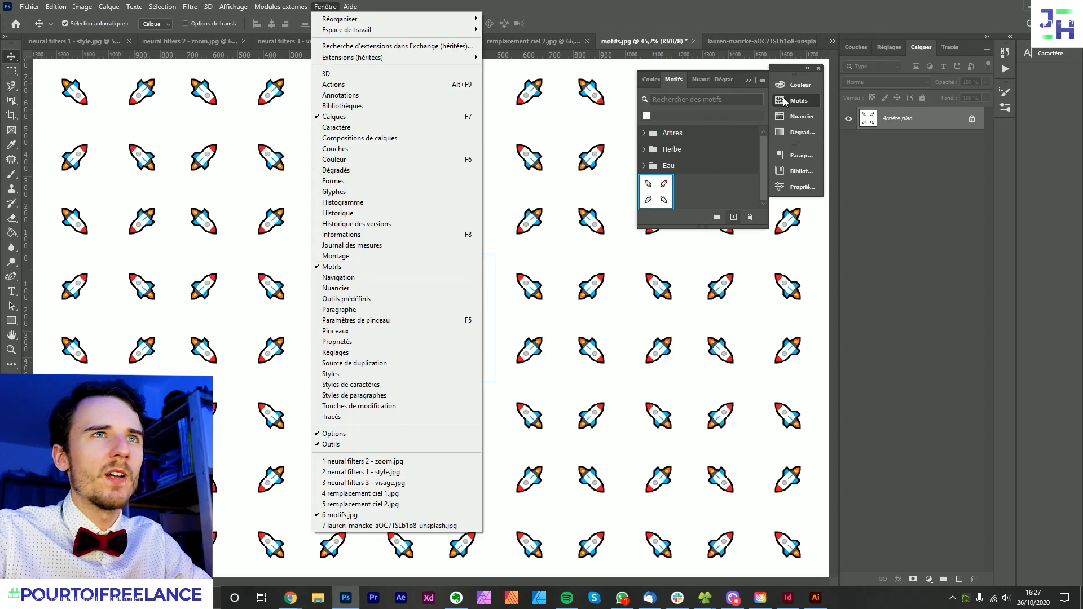
pyautogui.click(731, 202)
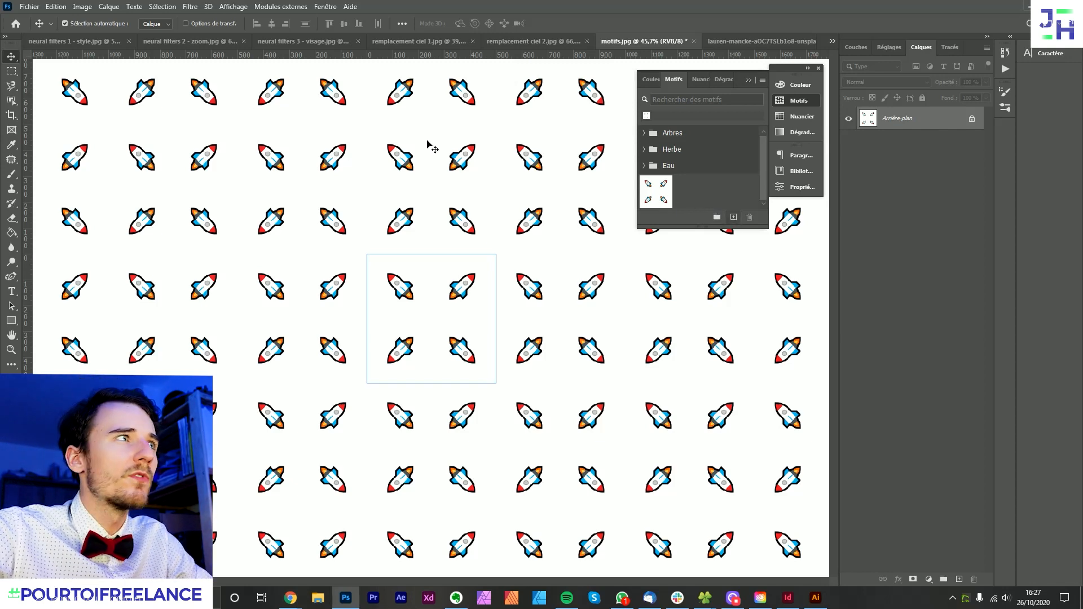
# - Create a new blank document 4000 px wide and 10000 px high with a white background
pyautogui.click(30, 7)
pyautogui.click(30, 7)
pyautogui.click(30, 6)
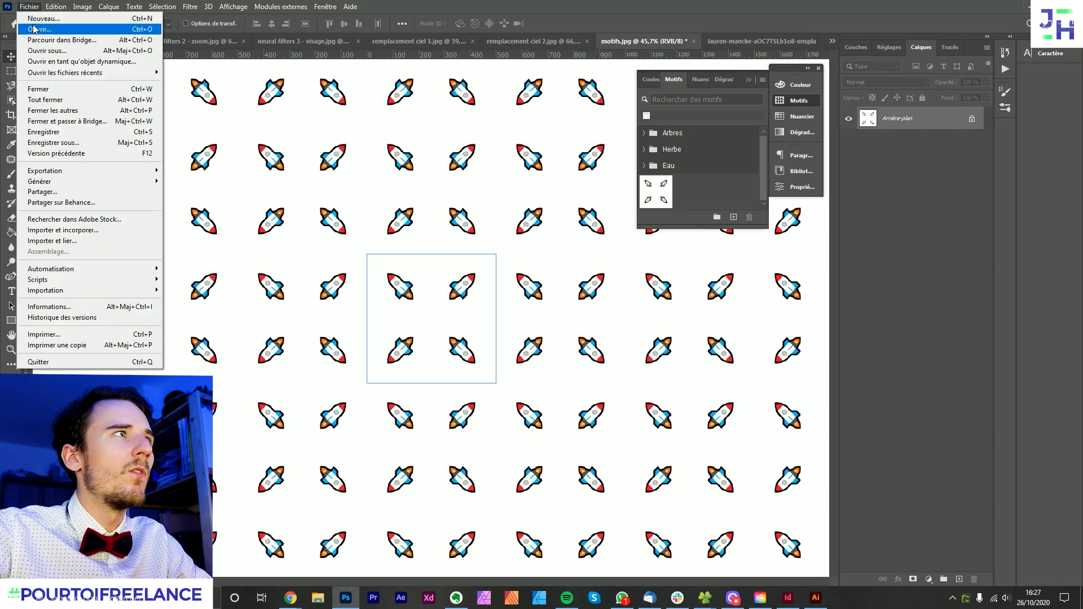
pyautogui.click(37, 11)
pyautogui.click(31, 6)
pyautogui.click(37, 16)
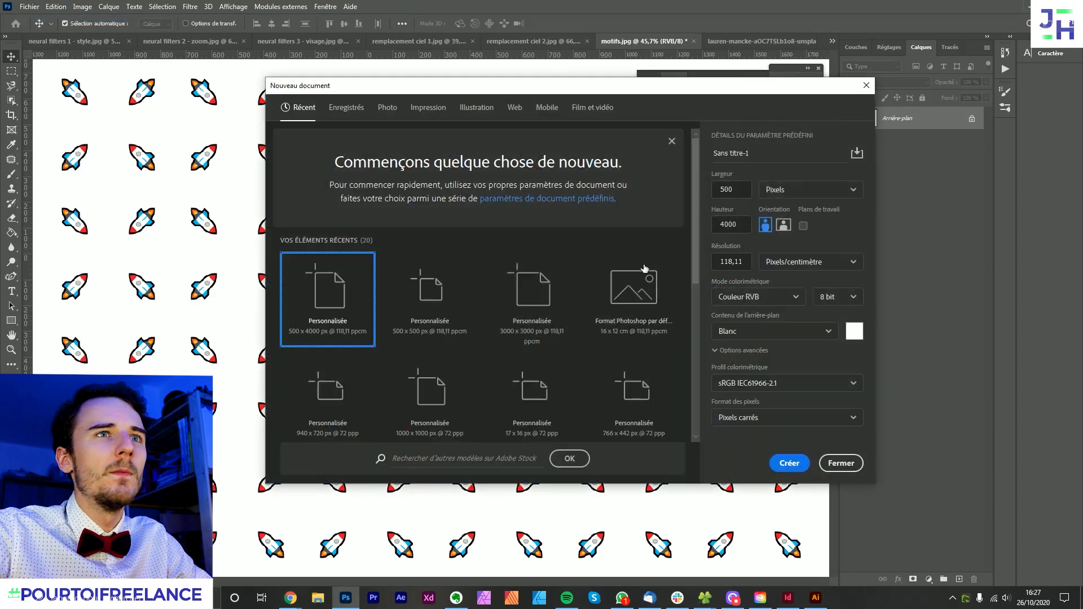
pyautogui.doubleClick(730, 190)
pyautogui.write('4000')
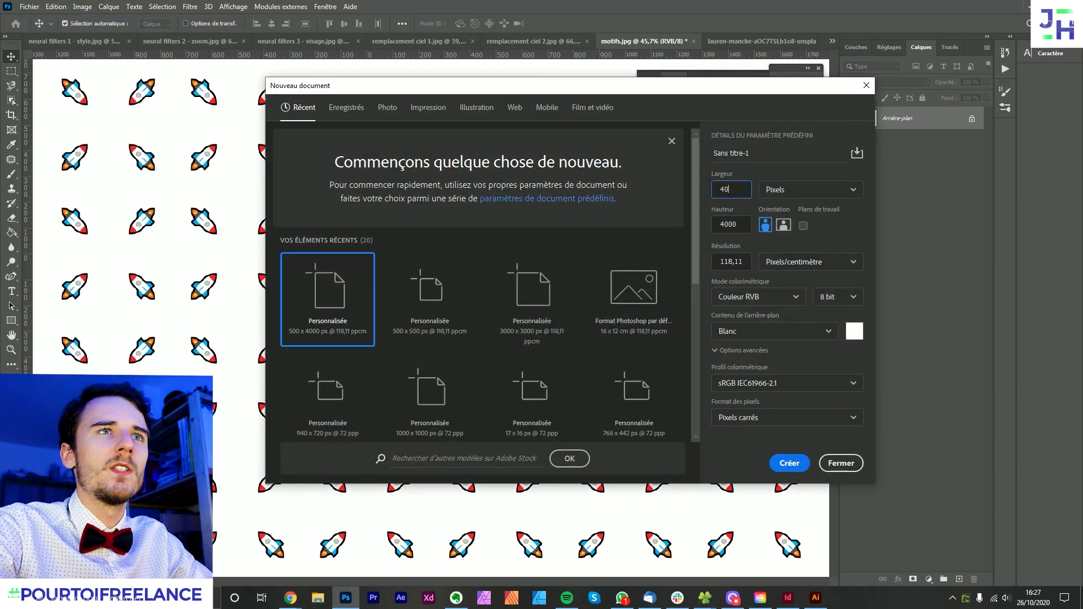
pyautogui.press('Tab')
pyautogui.press('Tab')
pyautogui.write('10000')
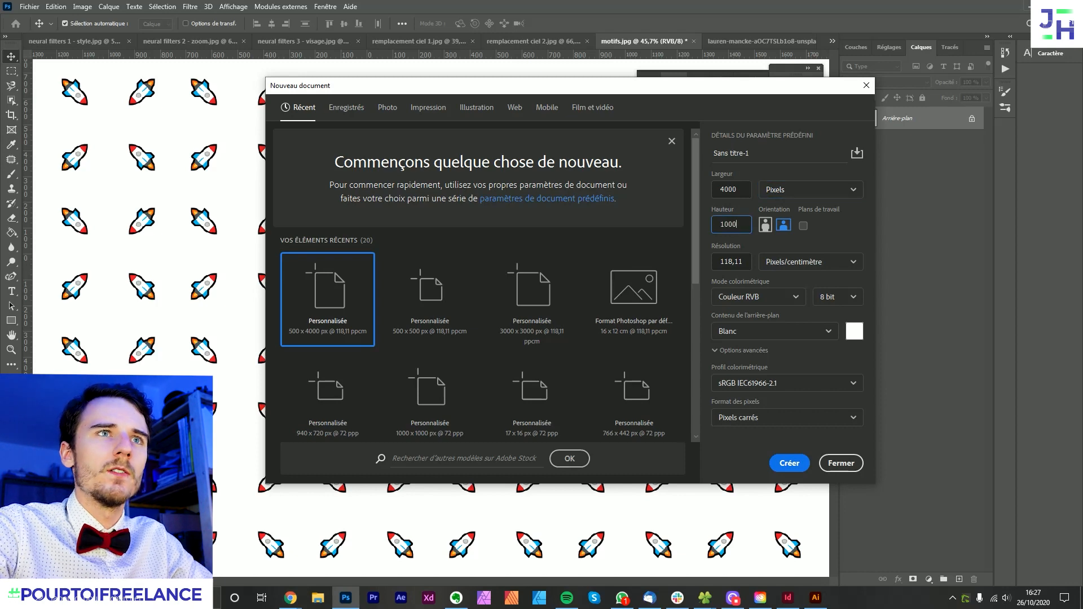
pyautogui.press('Return')
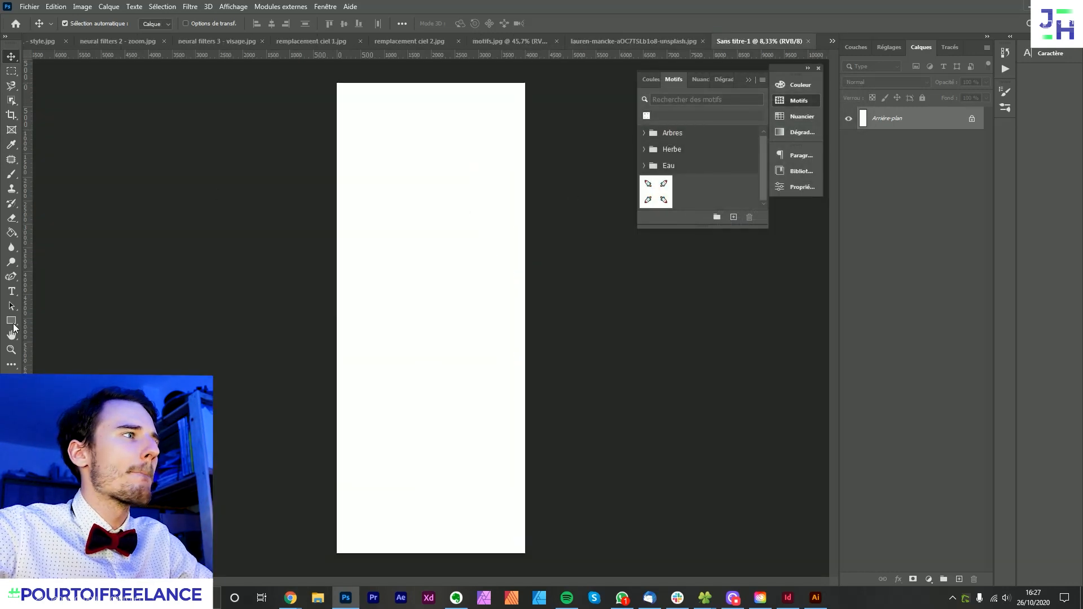
# - Draw a rectangle about 4348 × 10192 px covering the whole canvas and switch its fill type to pattern
pyautogui.press('u')
pyautogui.moveTo(331, 78); pyautogui.dragTo(536, 555)
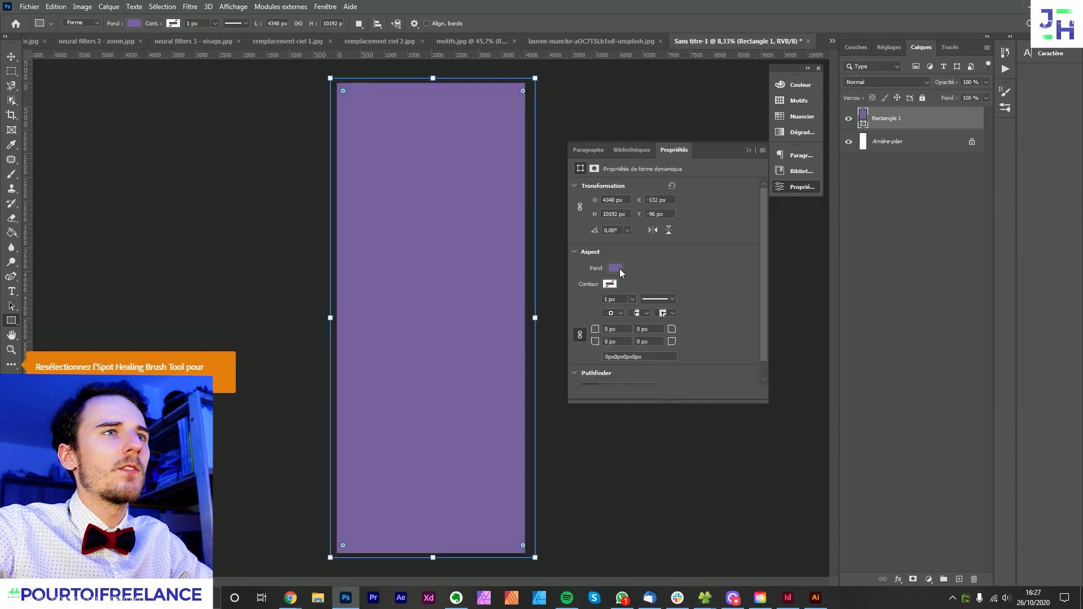
pyautogui.click(615, 268)
pyautogui.click(646, 290)
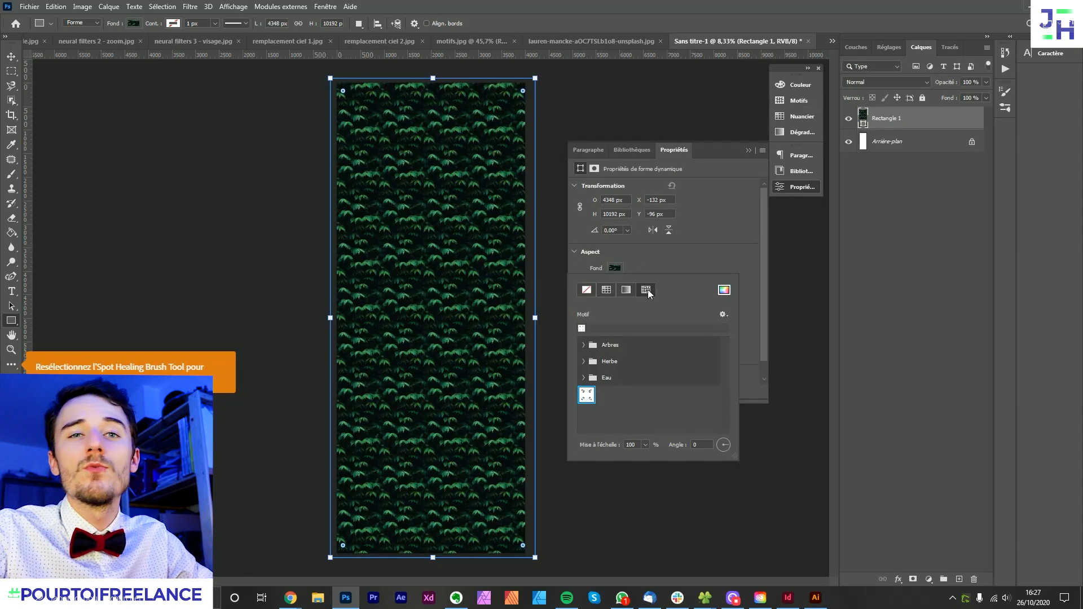
# - Try the golden-yellow tree pattern from the Arbres group as the rectangle's fill
pyautogui.click(587, 347)
pyautogui.click(584, 346)
pyautogui.click(633, 363)
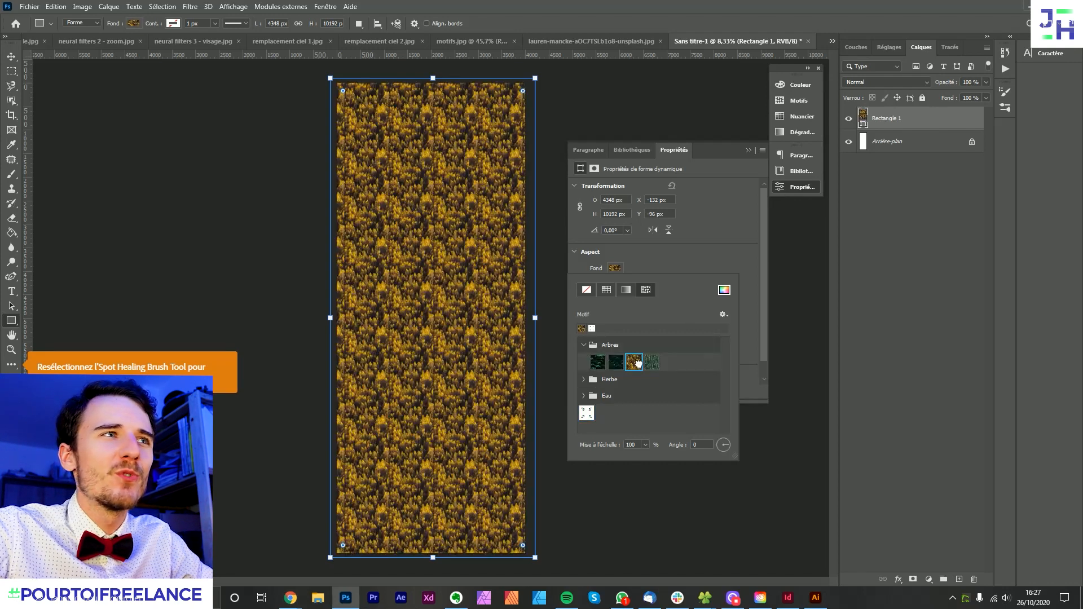
pyautogui.click(583, 346)
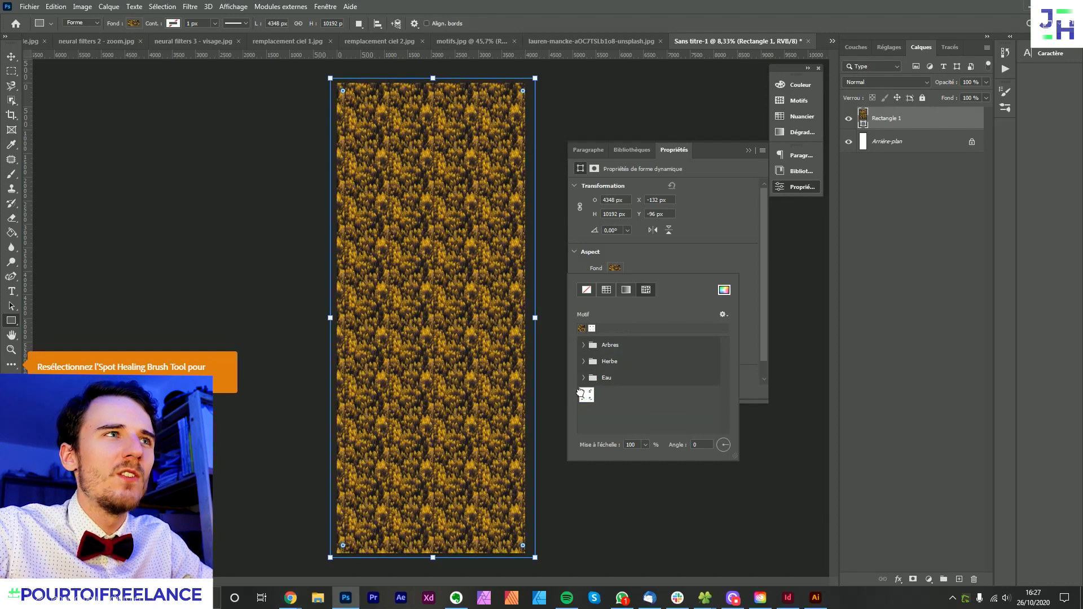
# - Fill the rectangle with the saved rocket pattern, deselect it and inspect the repeating rockets across the canvas
pyautogui.click(582, 394)
pyautogui.click(12, 57)
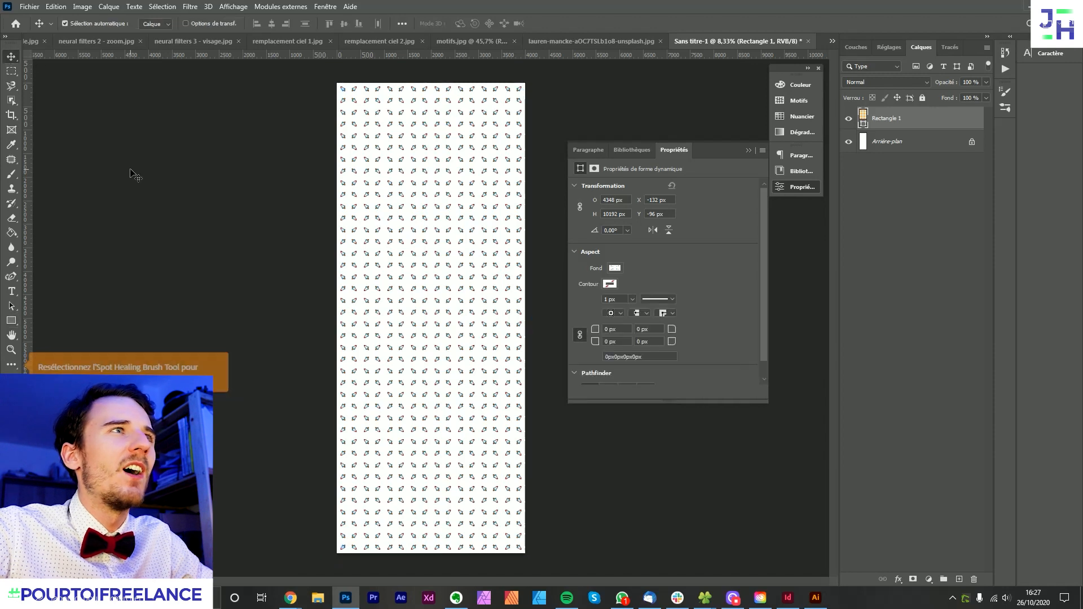
pyautogui.click(134, 173)
pyautogui.scroll(6, 452, 99)
pyautogui.scroll(-5, 459, 98)
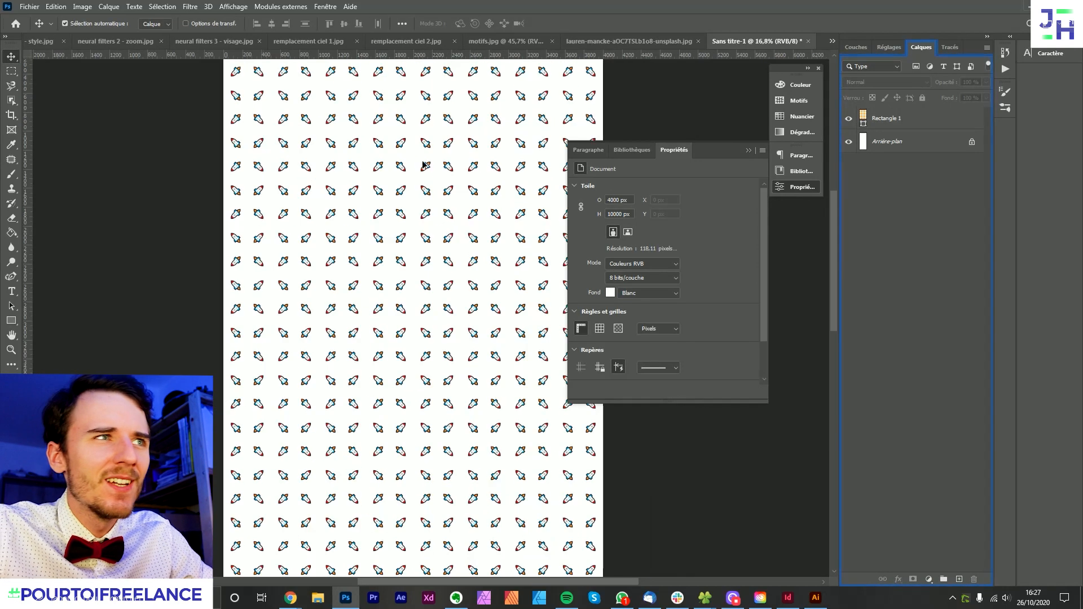
pyautogui.scroll(6, 451, 254)
pyautogui.moveTo(406, 185); pyautogui.dragTo(395, 413)
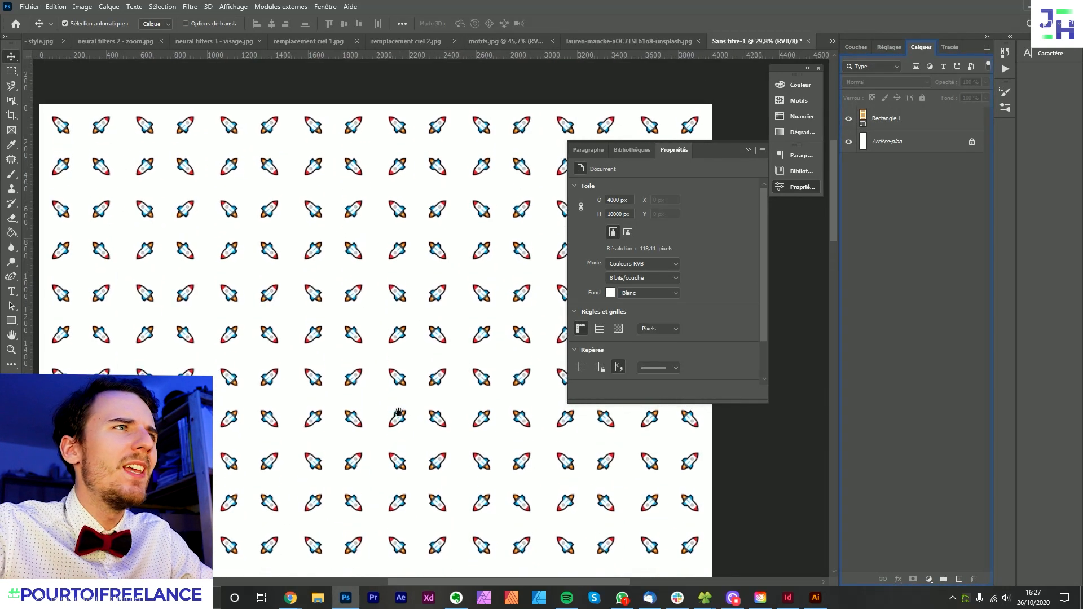
pyautogui.scroll(-5, 360, 260)
pyautogui.scroll(-3, 445, 366)
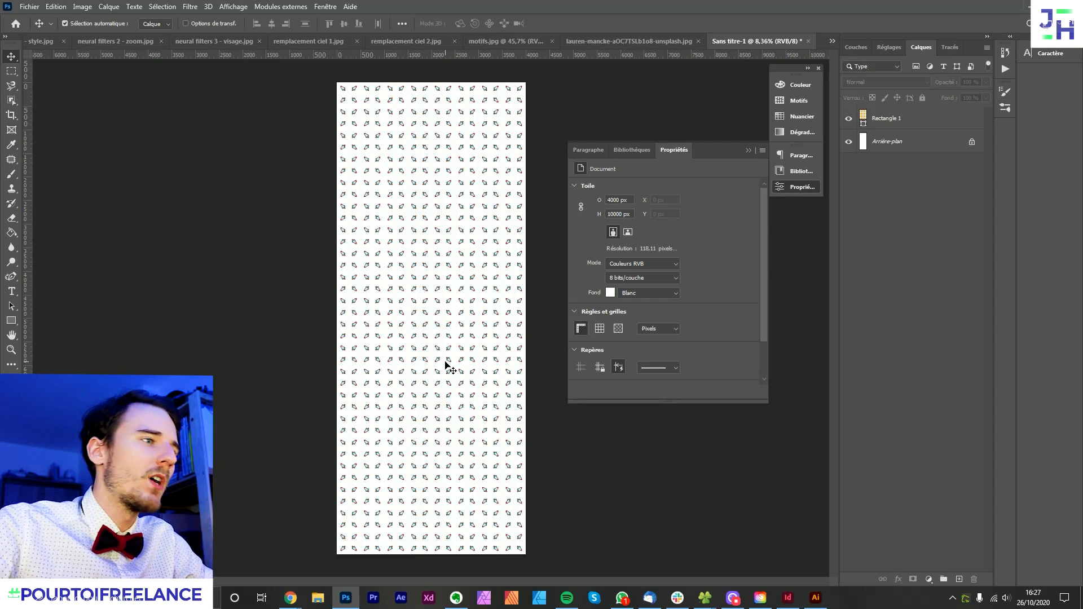
# - Switch to Chrome and review the new features on Adobe's Photoshop product page, from Neural Filters to pattern preview
pyautogui.moveTo(290, 597)
pyautogui.click(271, 581)
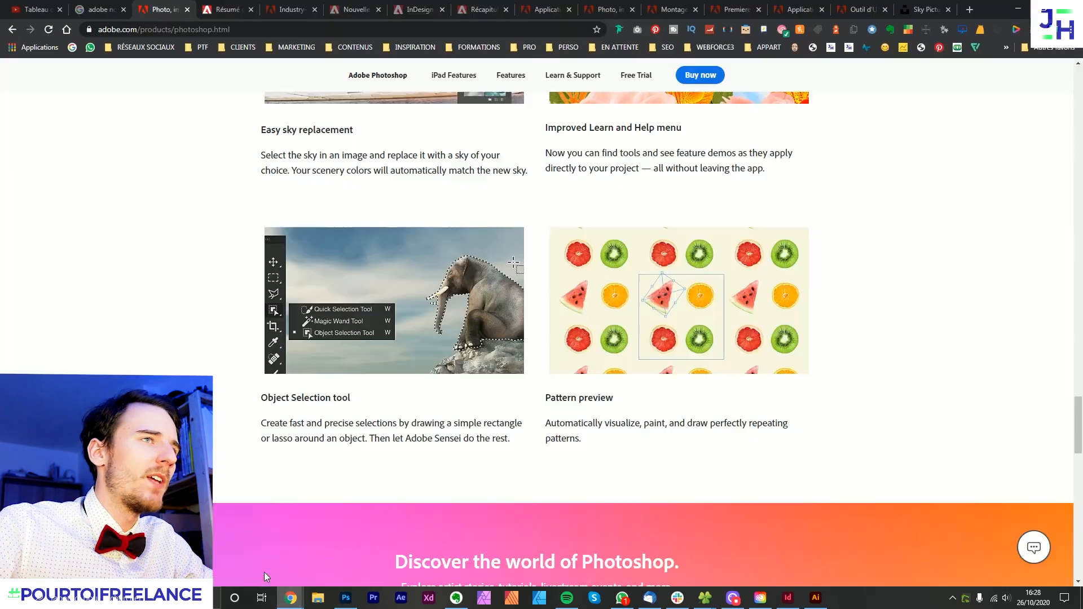
pyautogui.scroll(9, 700, 378)
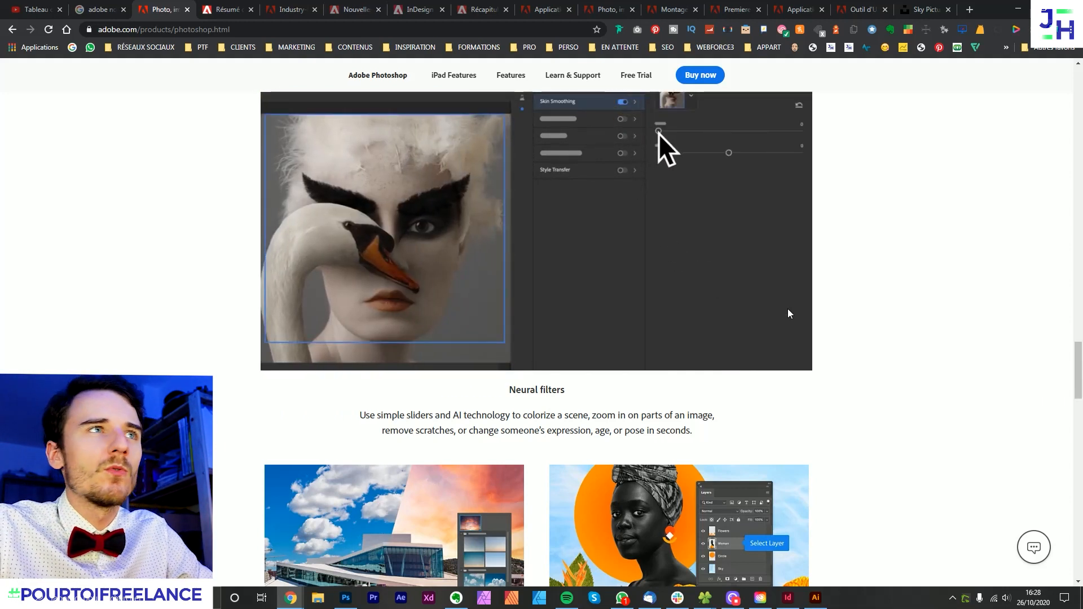
pyautogui.scroll(-2, 787, 309)
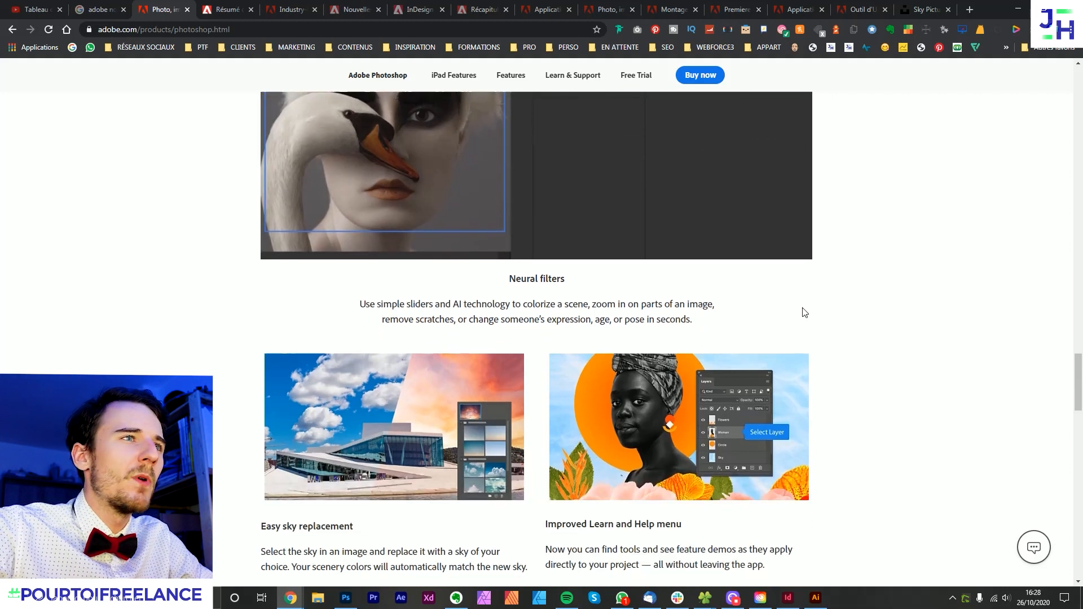
pyautogui.scroll(4, 367, 365)
pyautogui.scroll(-6, 658, 349)
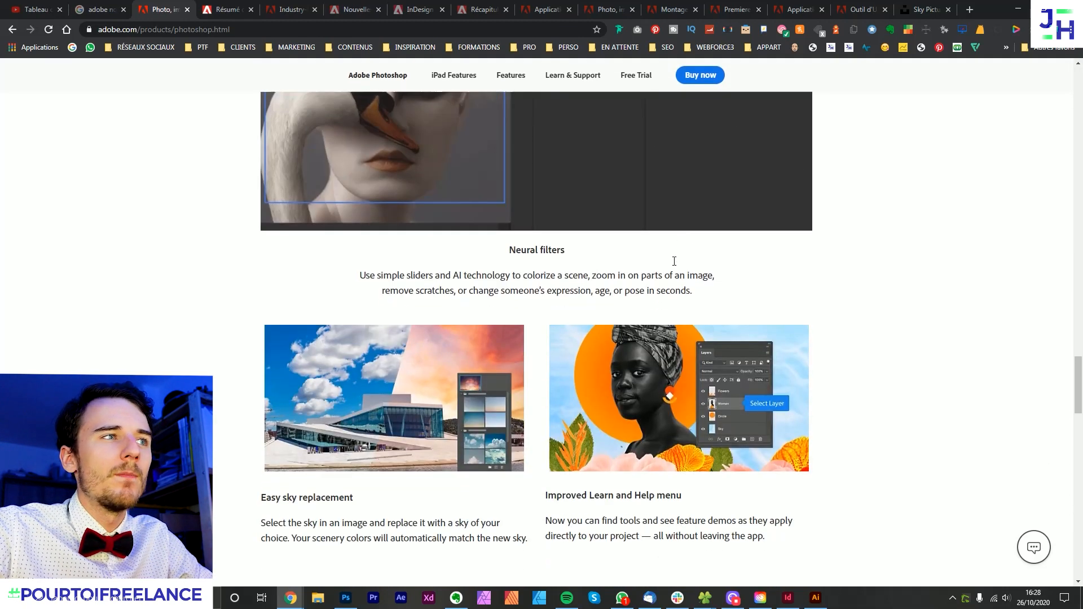
pyautogui.scroll(-3, 682, 245)
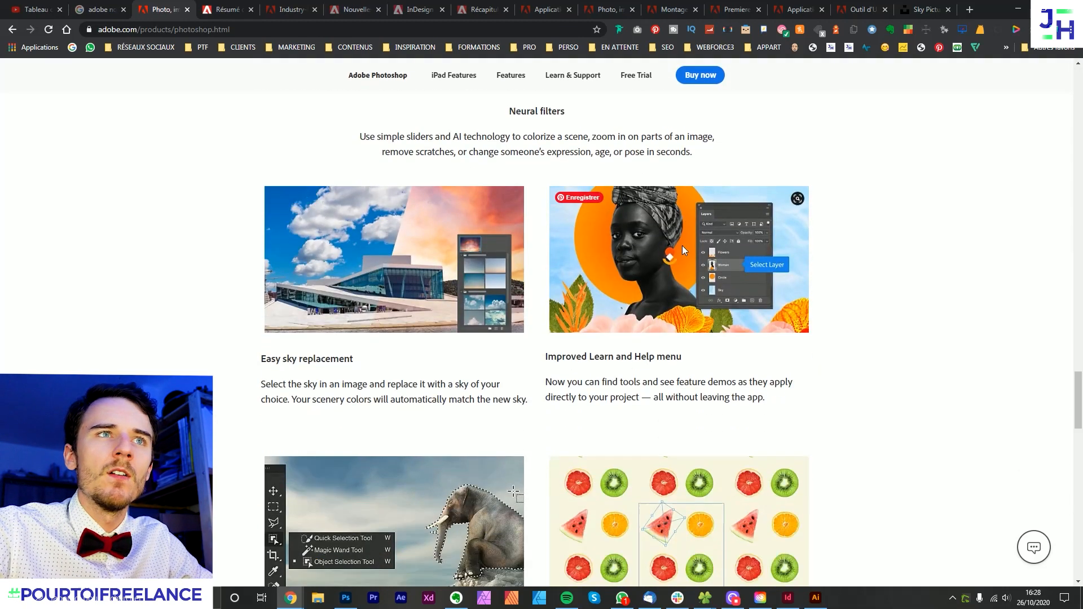
pyautogui.scroll(2, 684, 125)
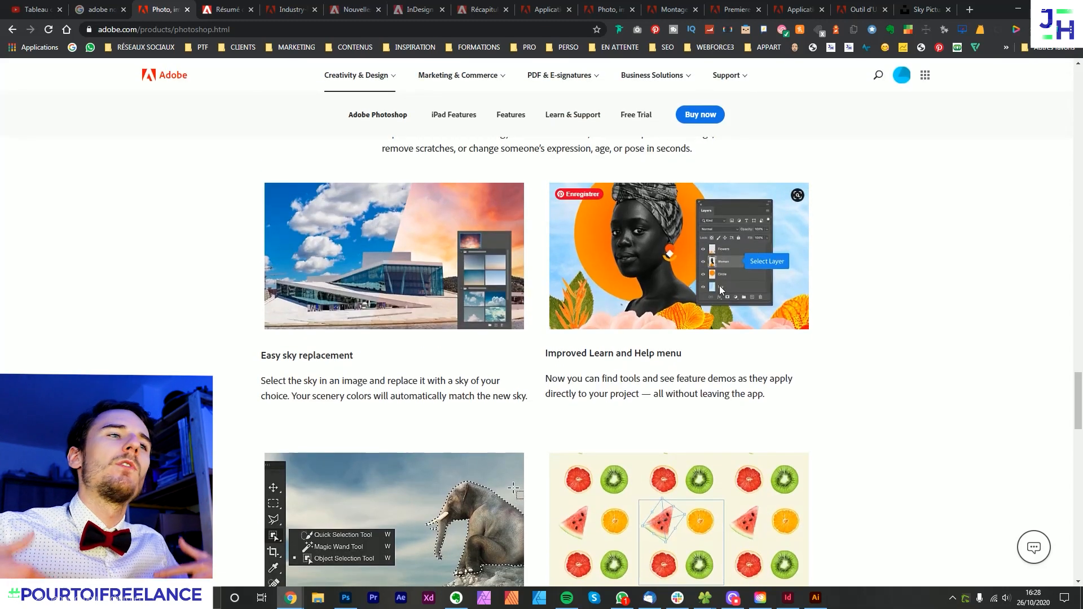
pyautogui.scroll(-5, 719, 289)
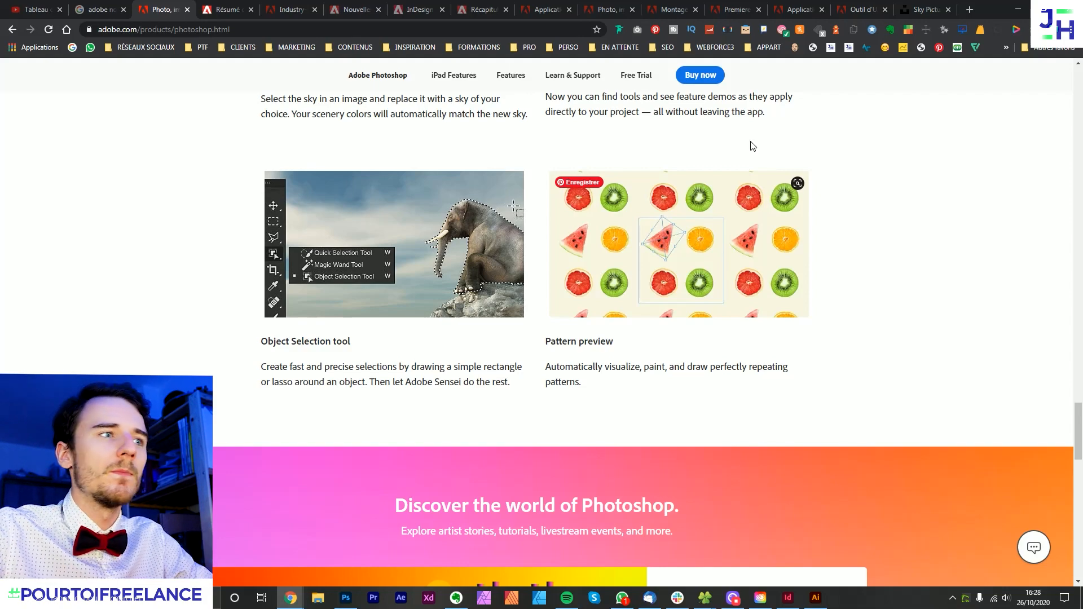
pyautogui.scroll(-15, 750, 145)
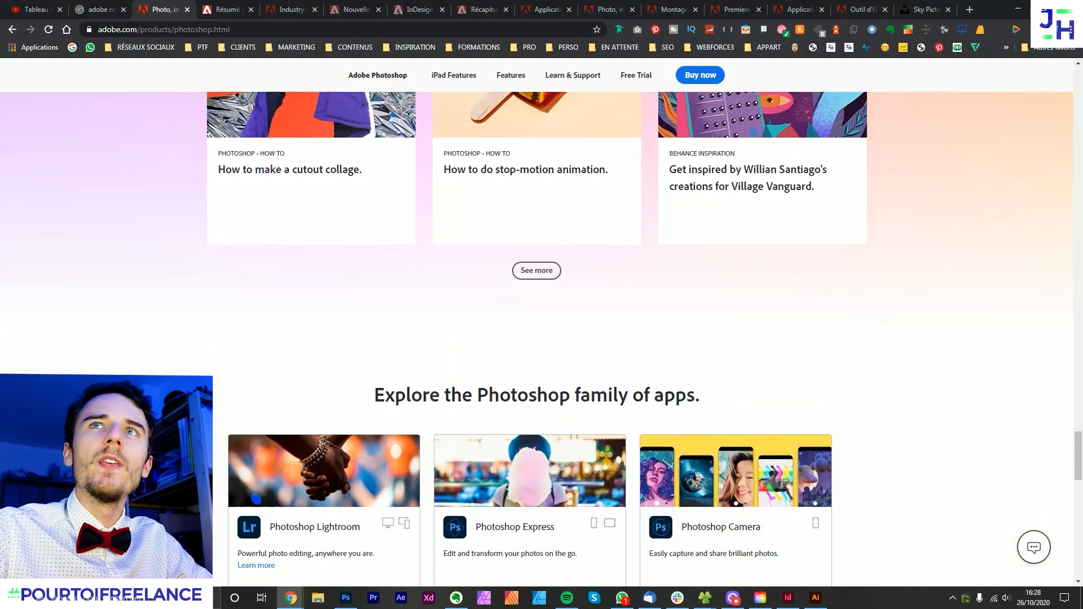
# - Bring up the October 2020 Photoshop new-features summary and examine the Formes dynamiques section and its illustration
pyautogui.moveTo(1082, 9); pyautogui.dragTo(510, 0)
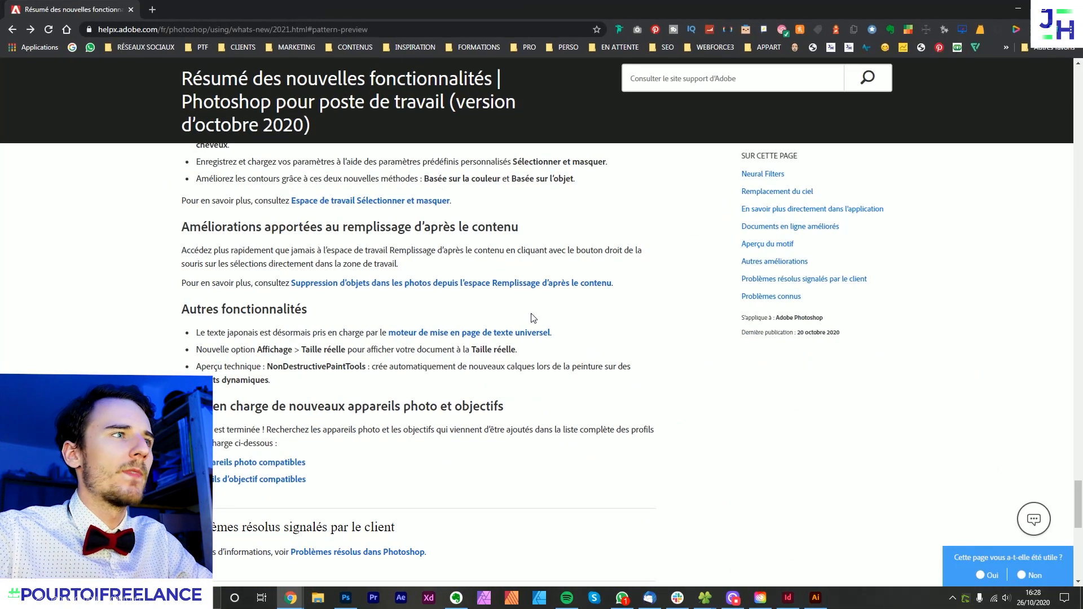
pyautogui.scroll(20, 553, 353)
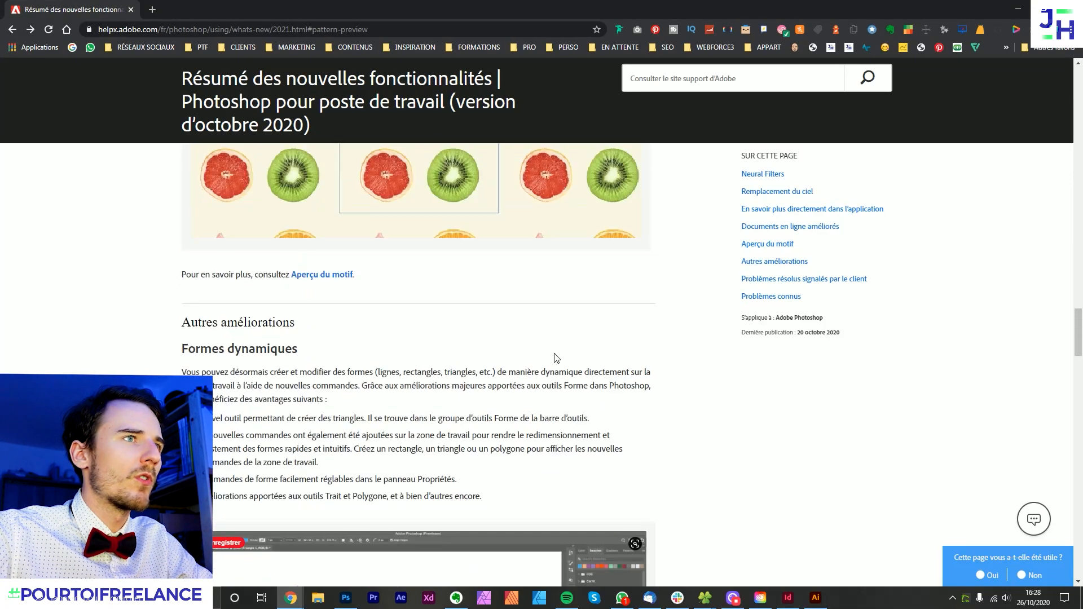
pyautogui.scroll(7, 555, 356)
pyautogui.scroll(-12, 555, 355)
pyautogui.scroll(3, 558, 361)
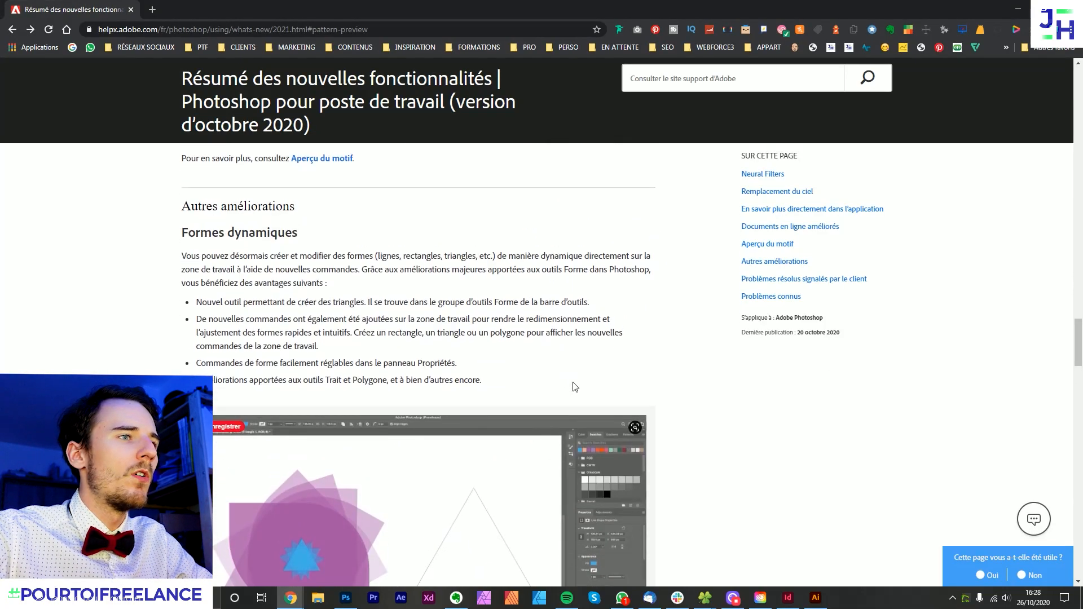
pyautogui.scroll(-3, 574, 386)
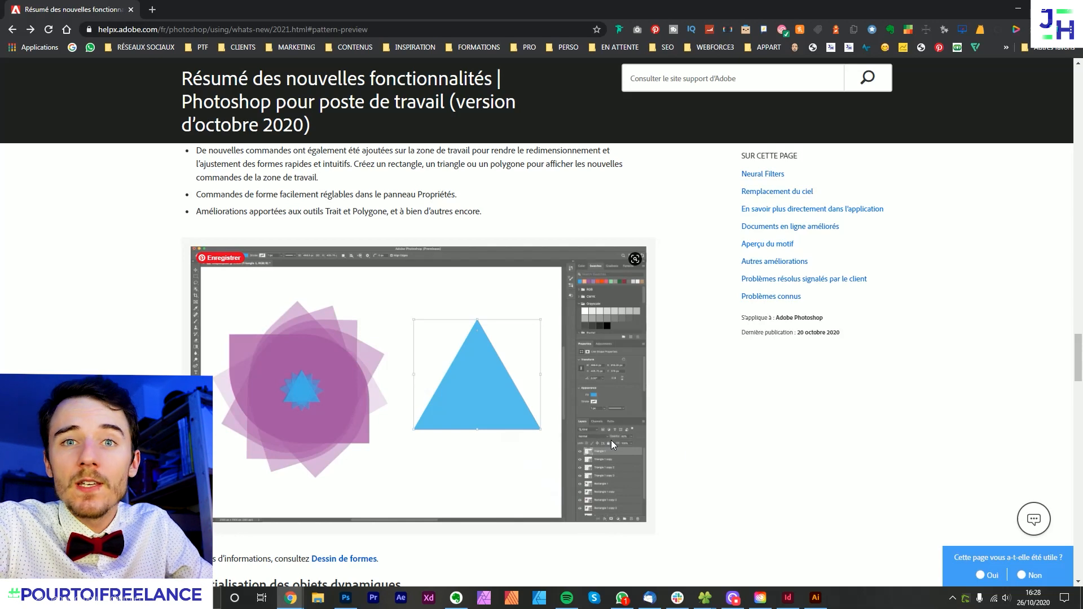
# - Switch briefly to Photoshop and back, and read the Réinitialisation des objets dynamiques section of the new-features summary
pyautogui.click(345, 598)
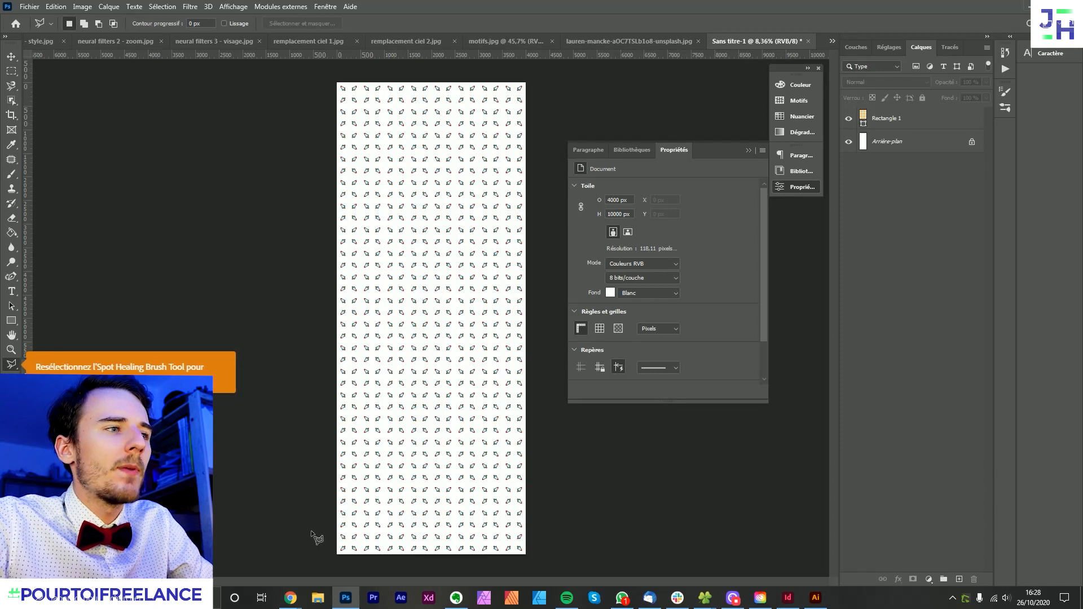
pyautogui.moveTo(290, 598)
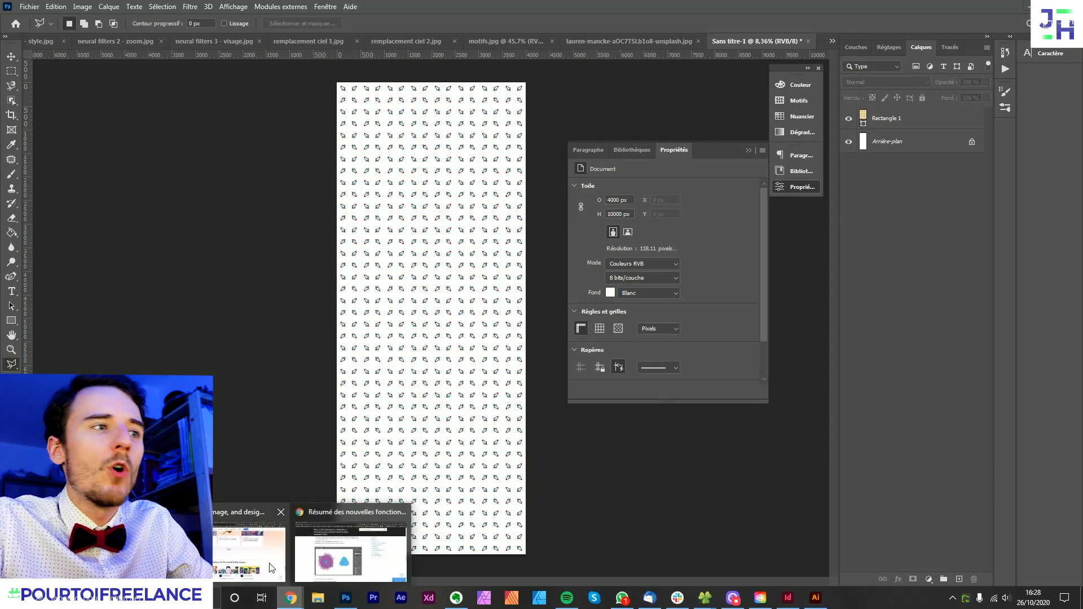
pyautogui.click(326, 557)
pyautogui.scroll(-5, 402, 308)
pyautogui.scroll(-1, 404, 350)
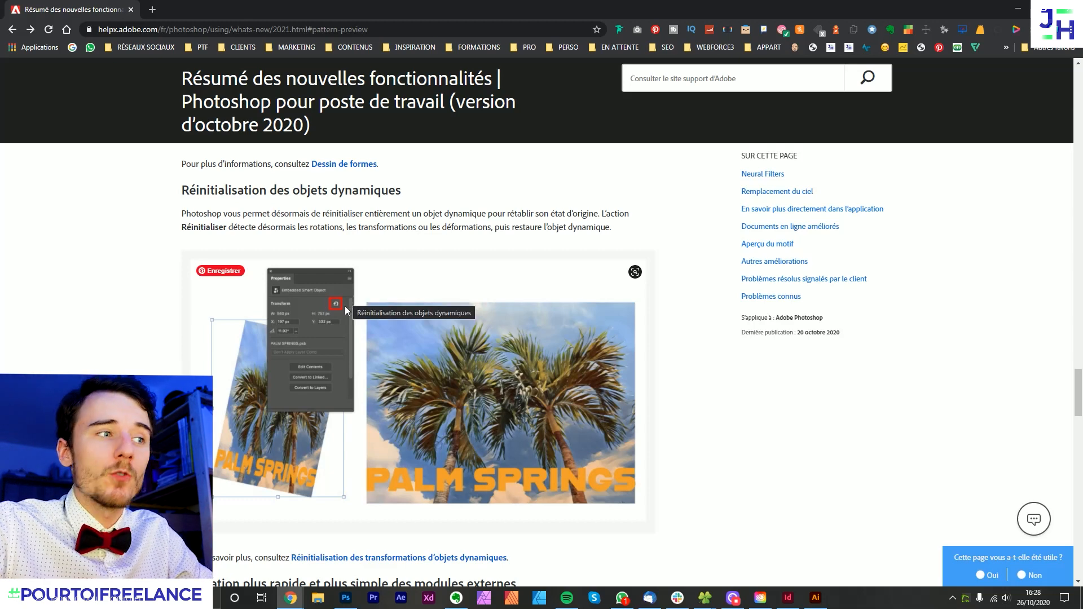
# - Switch to Photoshop, close the untitled document without saving and turn off the pattern preview in motifs.jpg
pyautogui.click(346, 597)
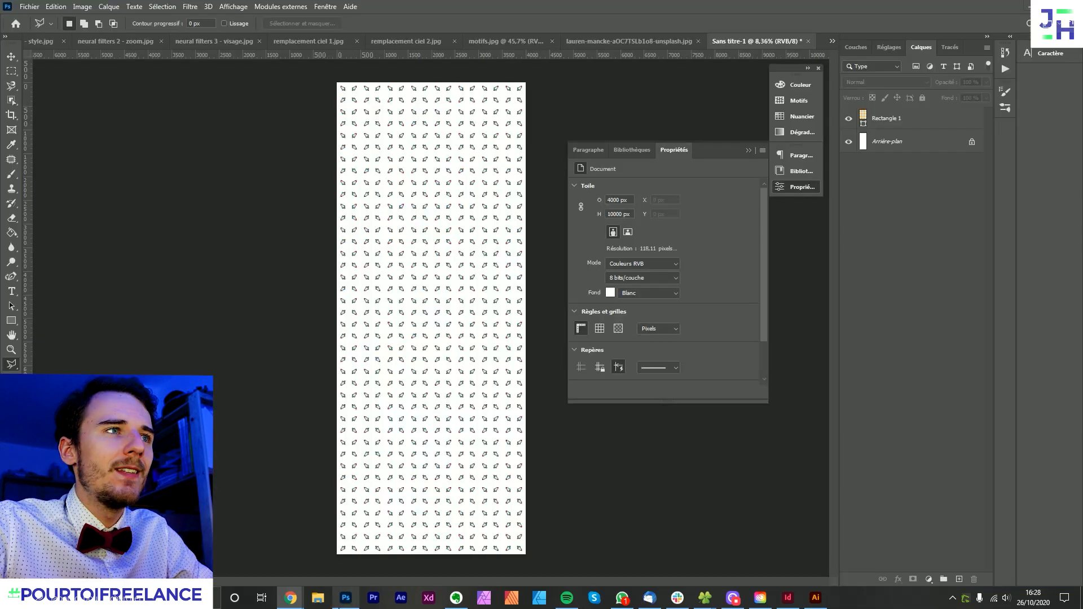
pyautogui.click(12, 58)
pyautogui.hotkey('ctrl', 'q')
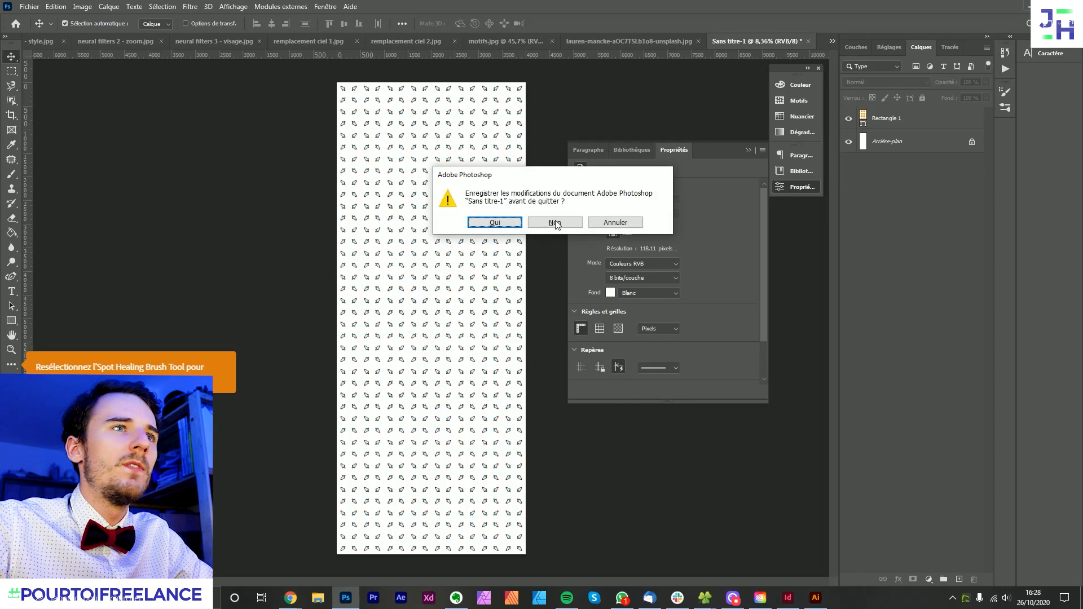
pyautogui.click(555, 223)
pyautogui.scroll(5, 397, 354)
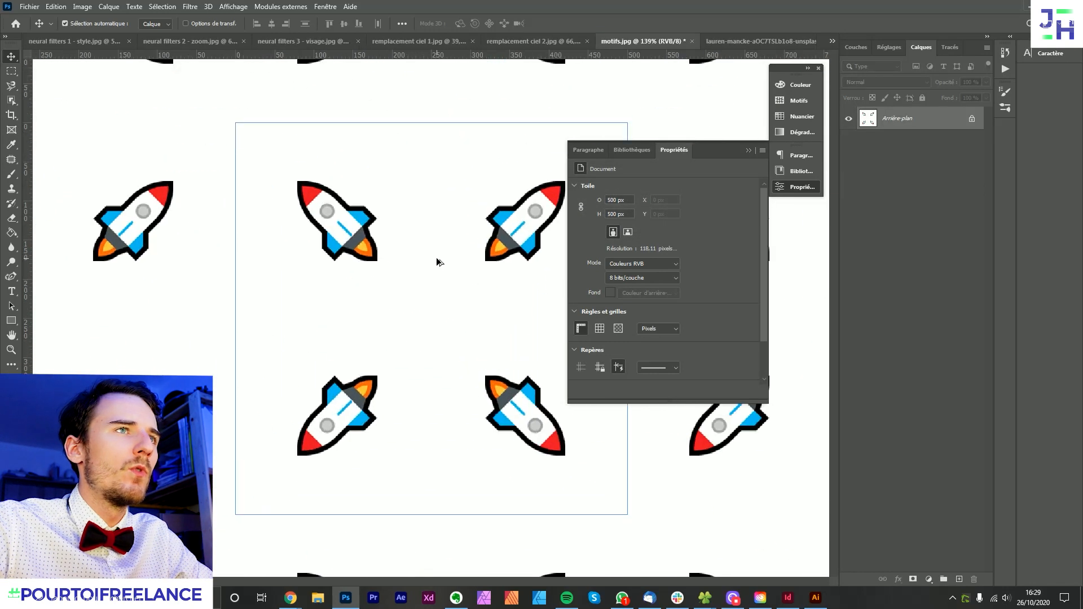
pyautogui.hotkey('ctrl', 'z')
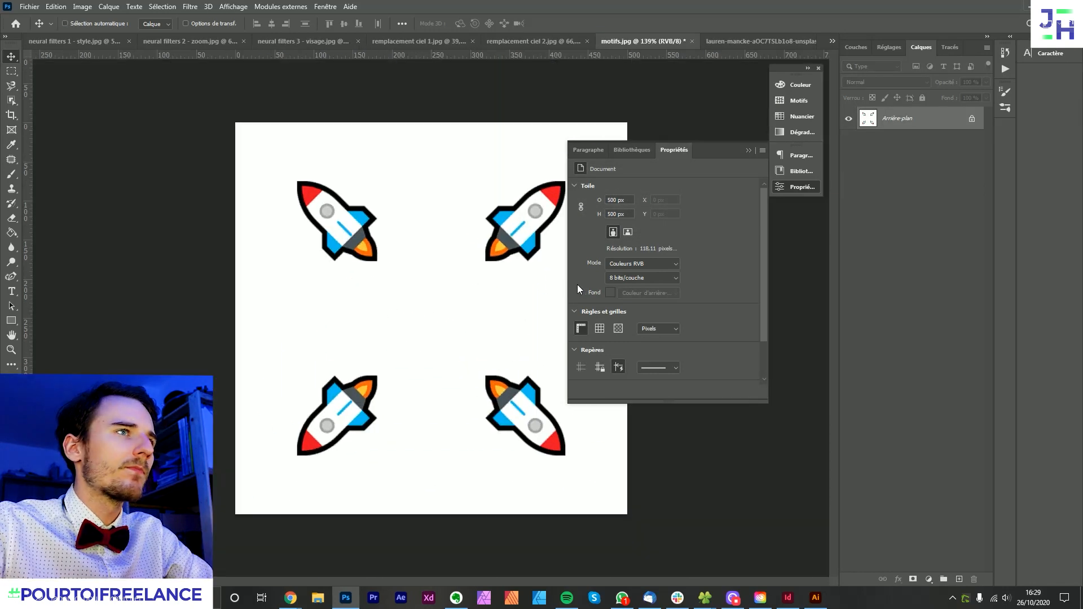
pyautogui.scroll(-2, 411, 230)
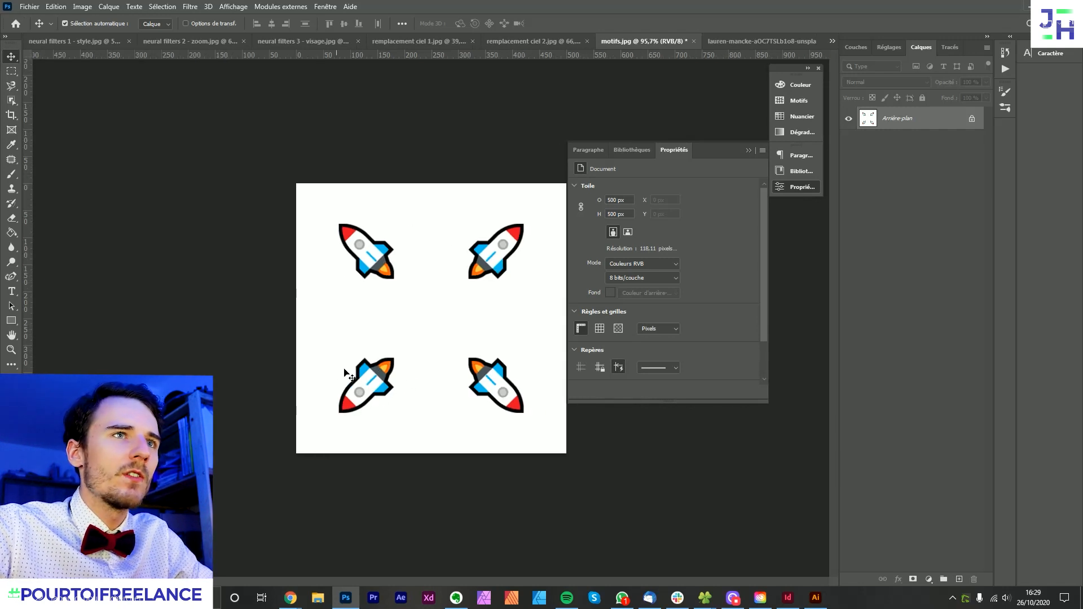
pyautogui.scroll(-2, 706, 291)
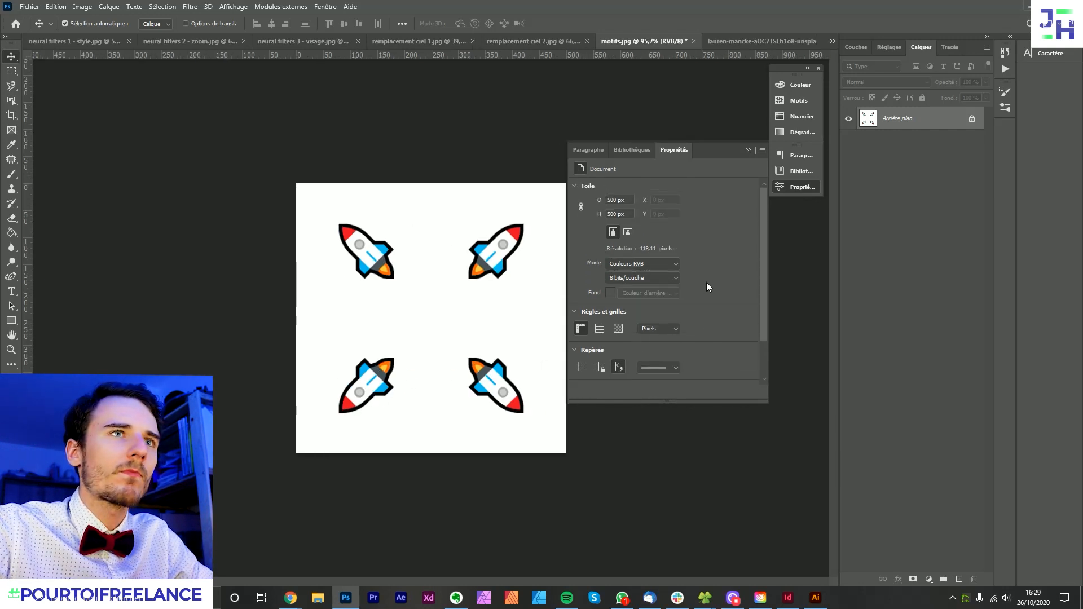
pyautogui.scroll(2, 682, 330)
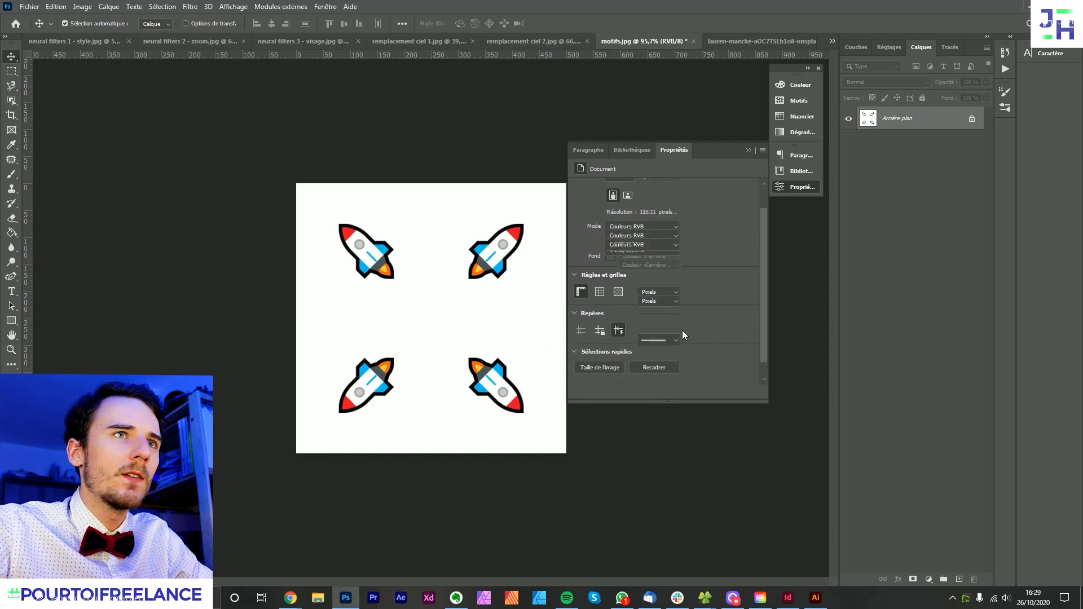
pyautogui.moveTo(407, 407); pyautogui.dragTo(478, 416)
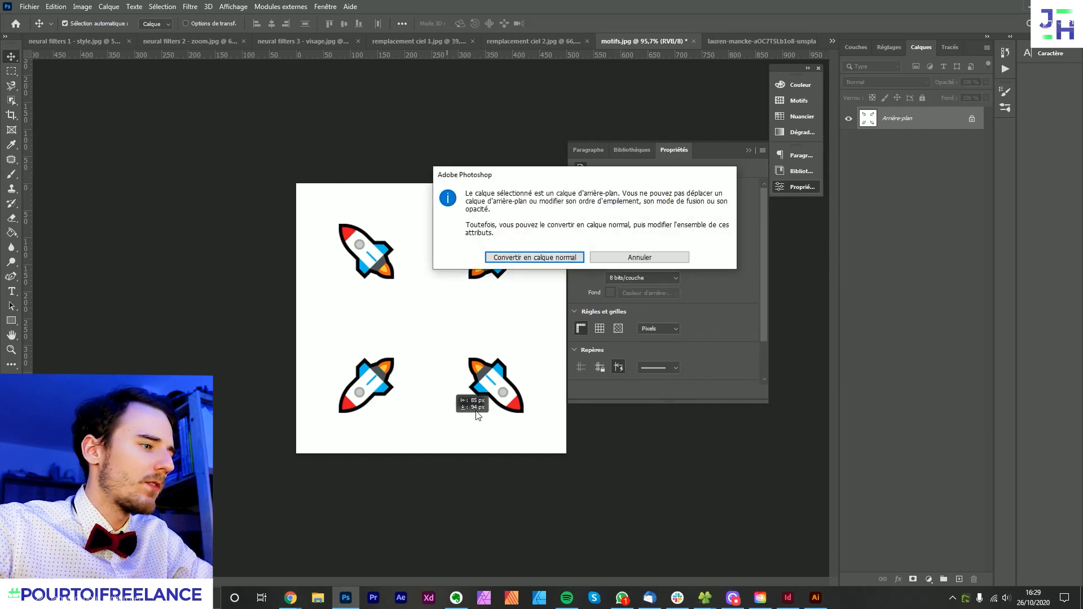
pyautogui.click(678, 259)
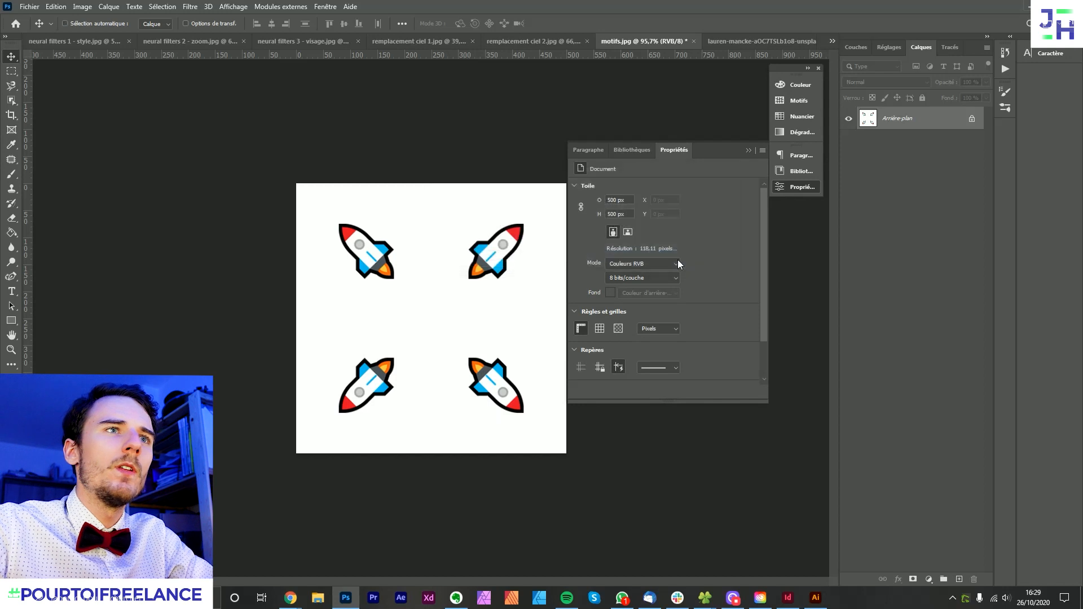
# - Draw a purple square about 161 × 161 px over the upper-left rocket and convert its layer to a smart object
pyautogui.click(12, 321)
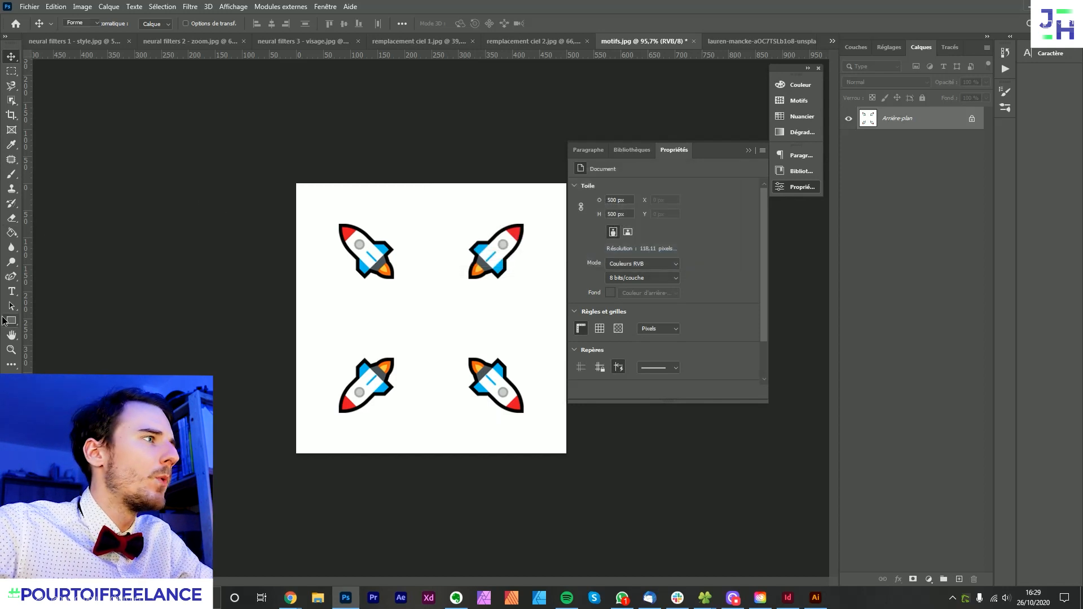
pyautogui.moveTo(321, 212); pyautogui.dragTo(408, 299)
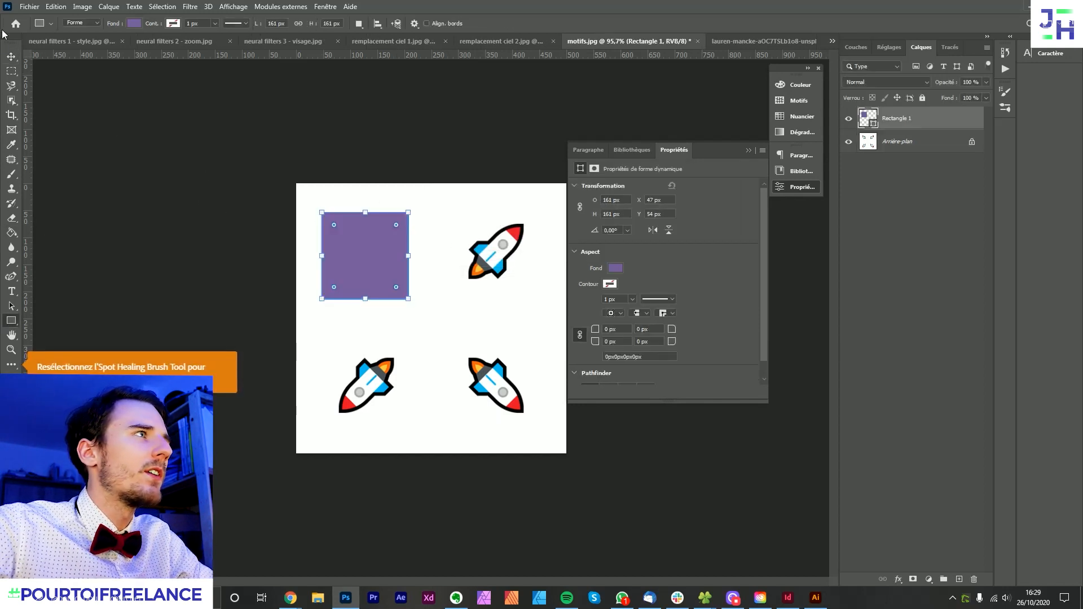
pyautogui.click(5, 57)
pyautogui.rightClick(897, 118)
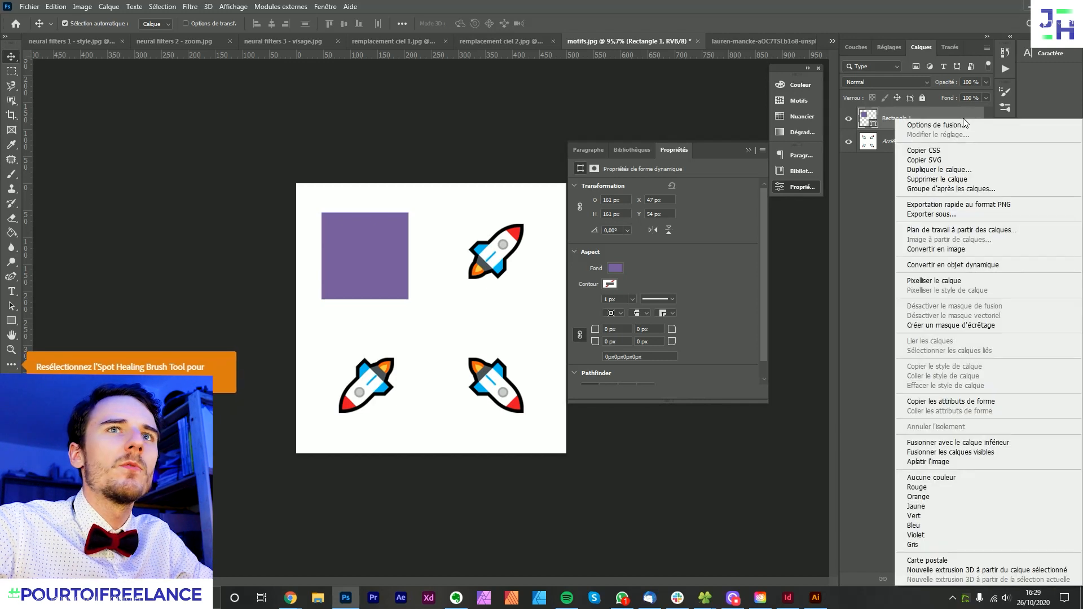
pyautogui.click(969, 264)
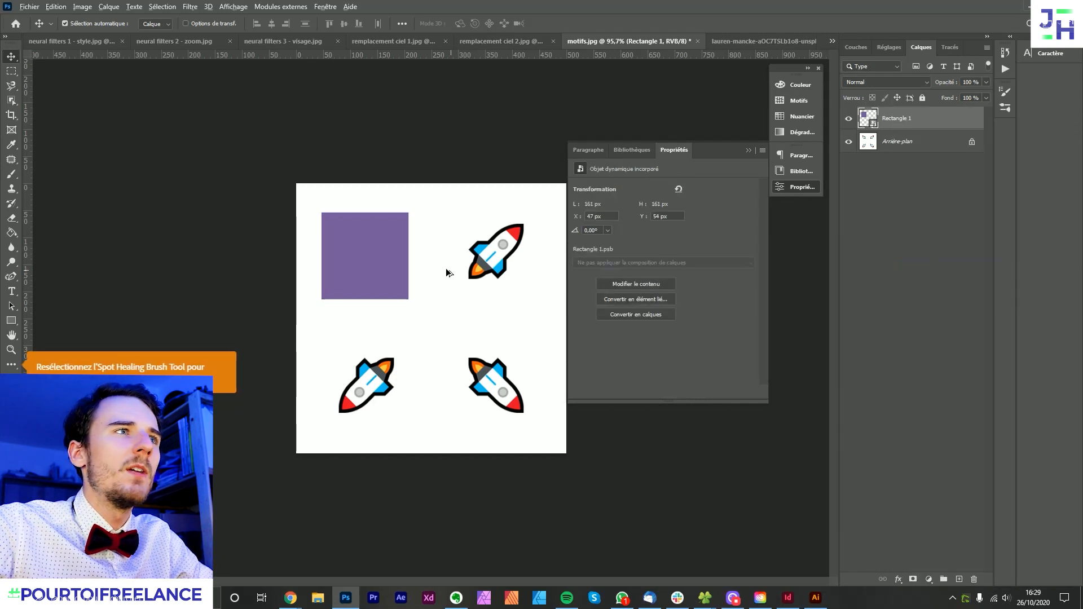
# - Rotate the purple square smart object about 30° clockwise and reset its transformation
pyautogui.scroll(2, 432, 262)
pyautogui.hotkey('ctrl', 't')
pyautogui.moveTo(415, 152); pyautogui.dragTo(439, 201)
pyautogui.press('Return')
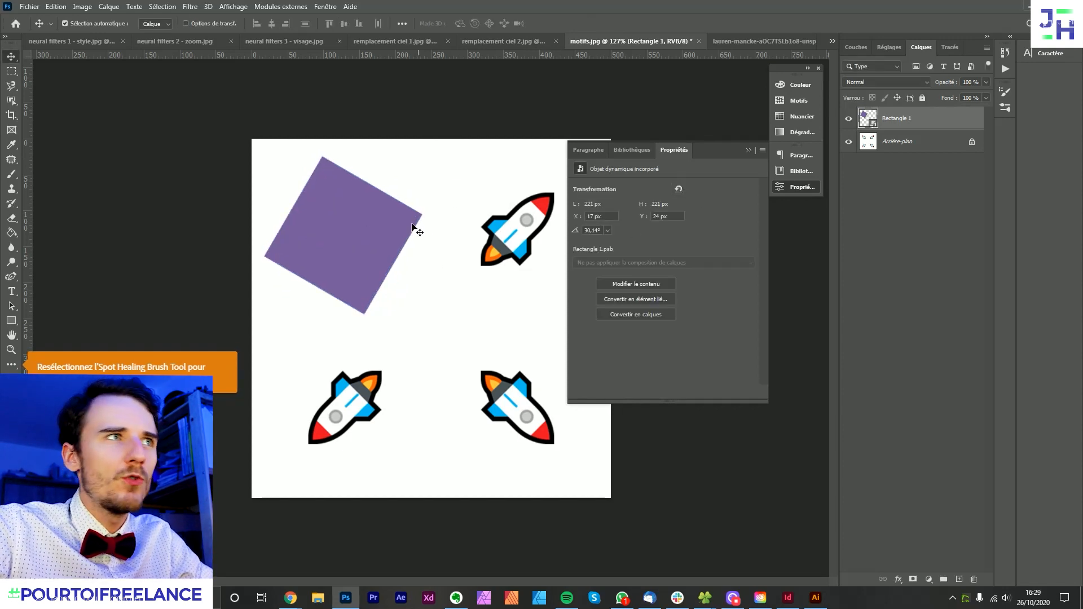
pyautogui.click(421, 107)
pyautogui.click(355, 212)
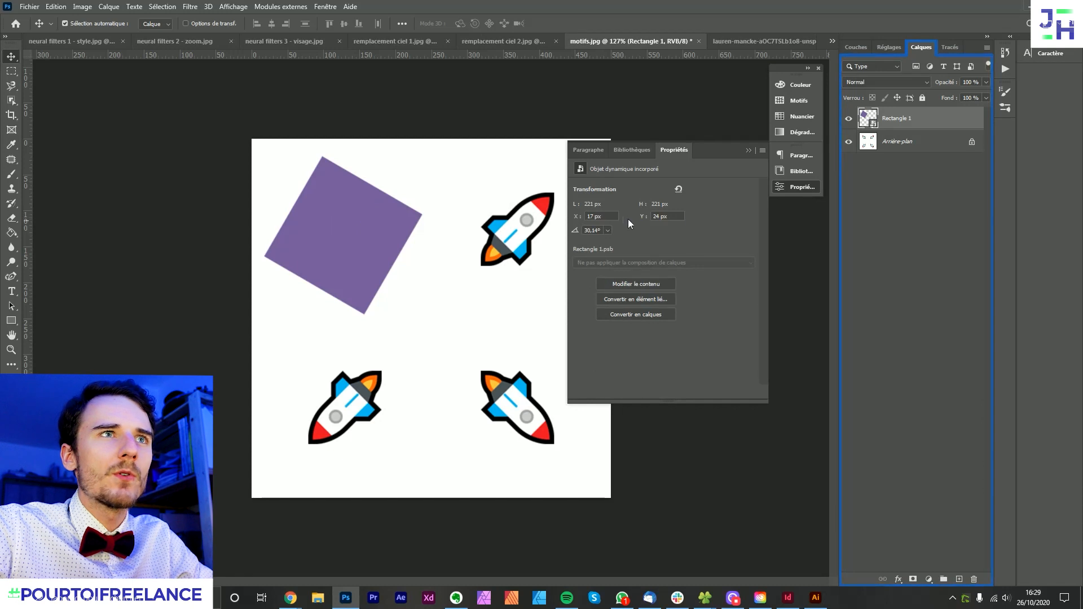
pyautogui.click(678, 190)
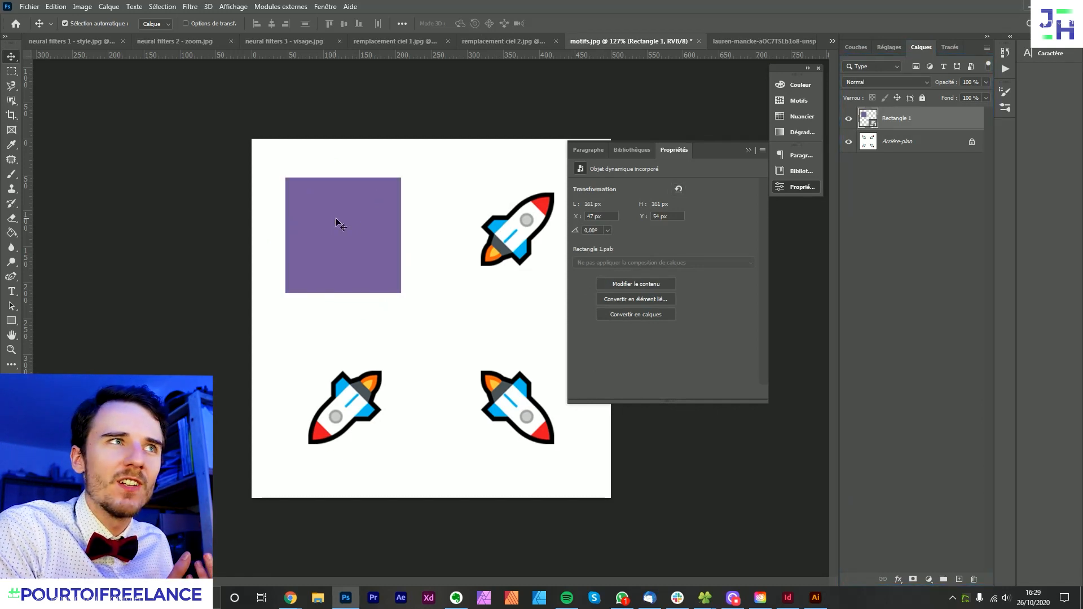
# - Warp the purple square smart object by pulling its two right corners and nearby edge handles out of shape, and reset its transformation
pyautogui.hotkey('ctrl', 't')
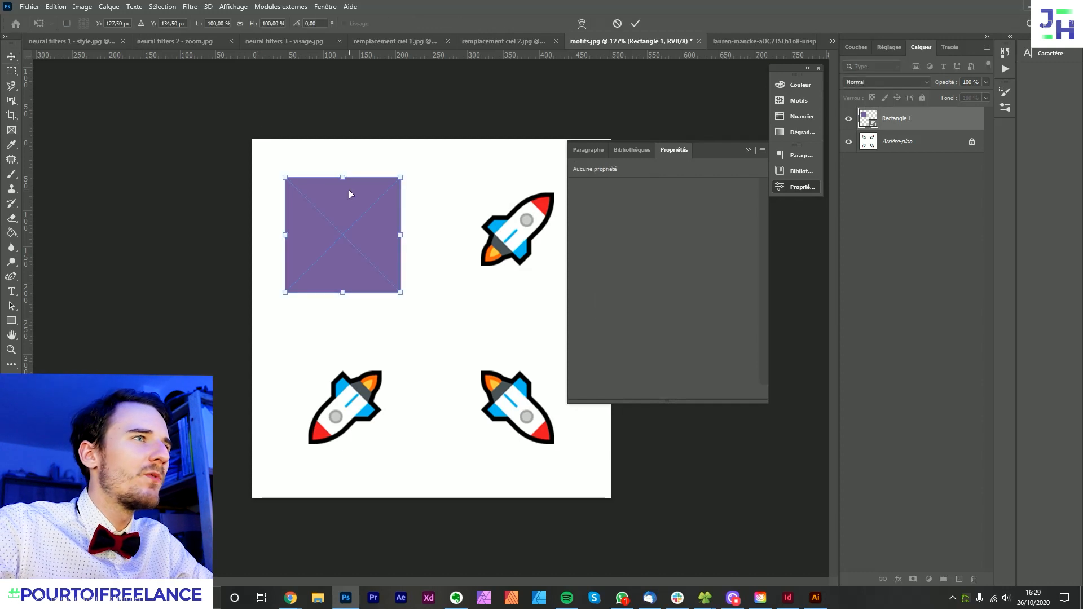
pyautogui.rightClick(349, 189)
pyautogui.click(398, 311)
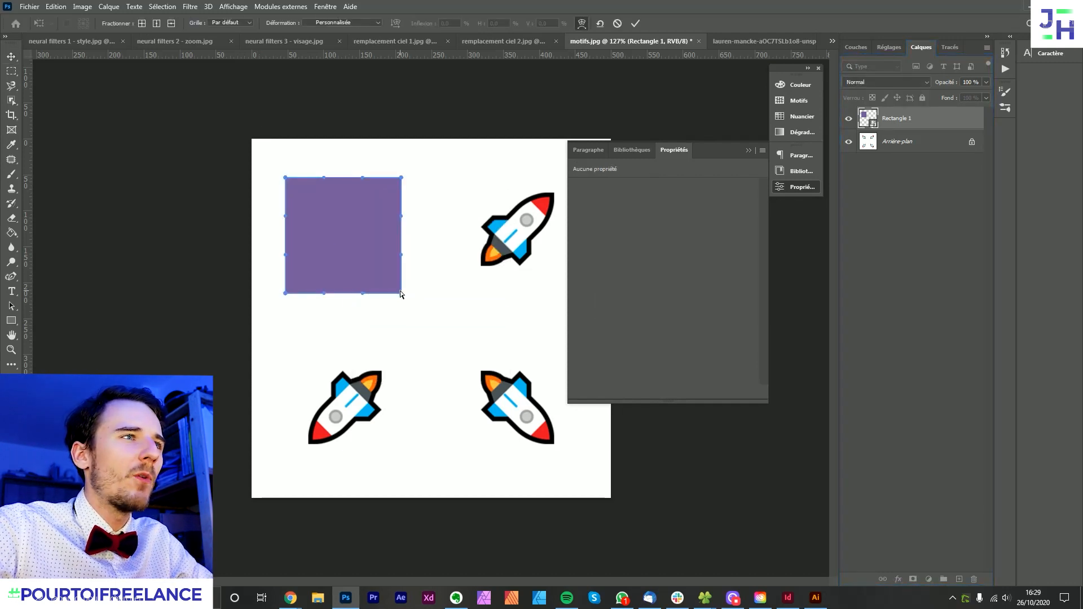
pyautogui.moveTo(401, 292); pyautogui.dragTo(332, 360)
pyautogui.moveTo(323, 294); pyautogui.dragTo(326, 308)
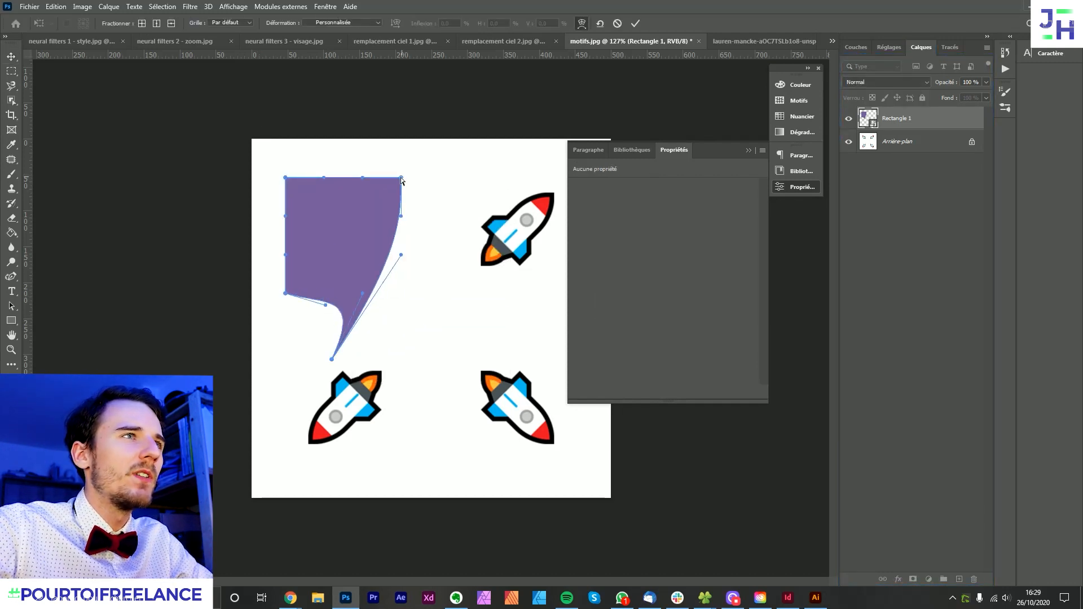
pyautogui.moveTo(401, 177); pyautogui.dragTo(390, 233)
pyautogui.moveTo(322, 178); pyautogui.dragTo(307, 252)
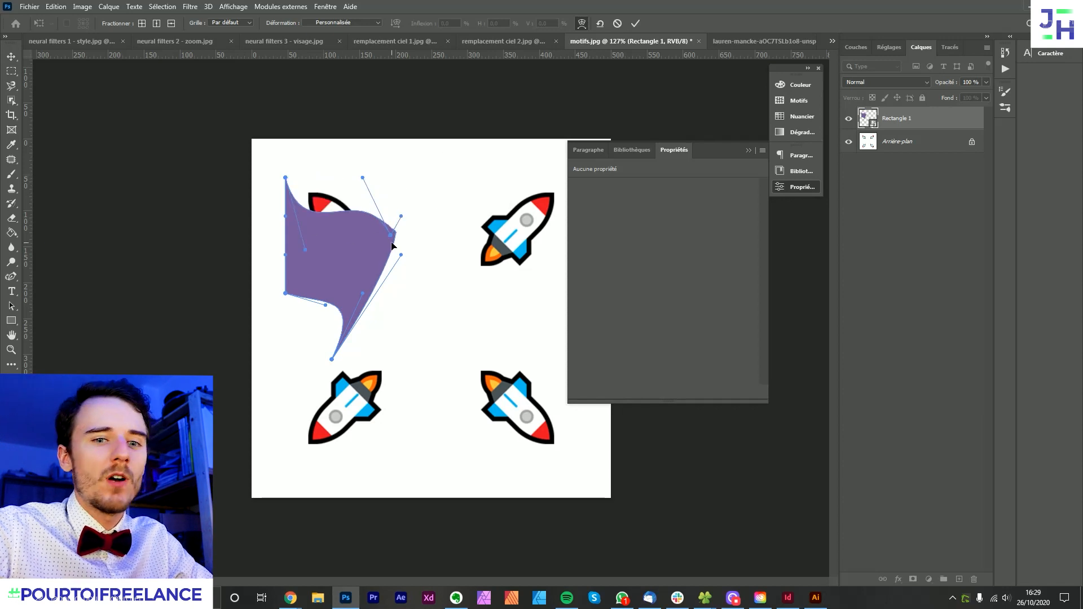
pyautogui.press('Return')
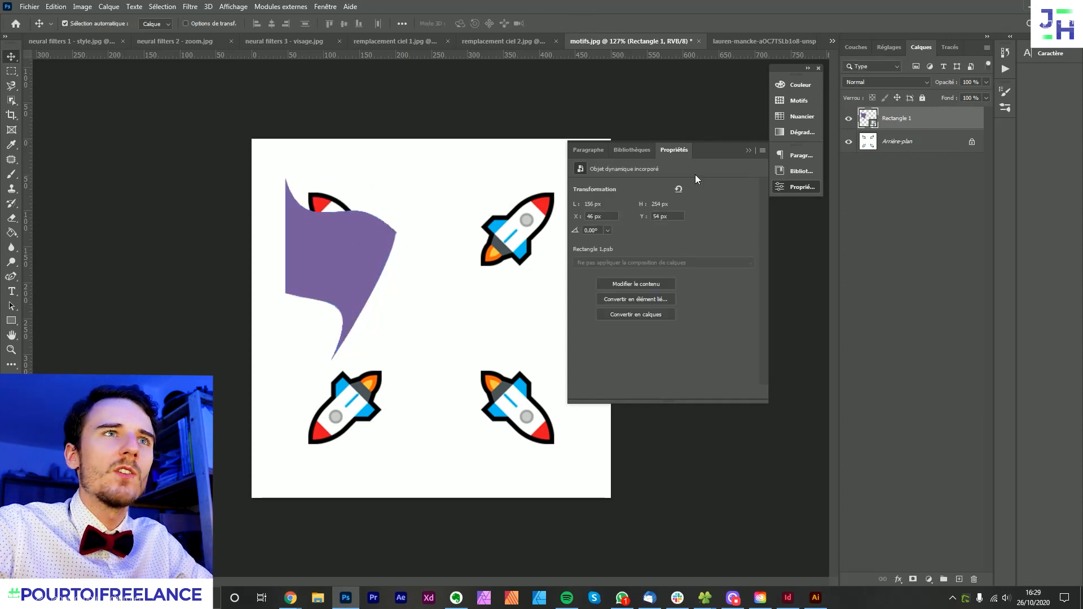
pyautogui.click(679, 190)
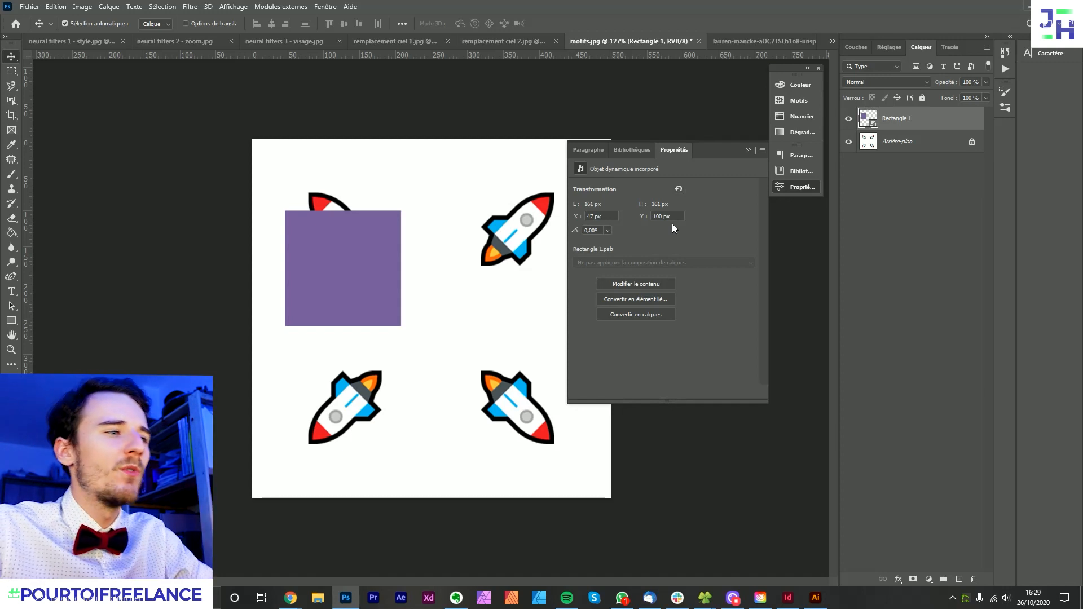
# - Switch to the new-features summary in the browser and read the section on using external modules (Slack and Trello)
pyautogui.moveTo(286, 602)
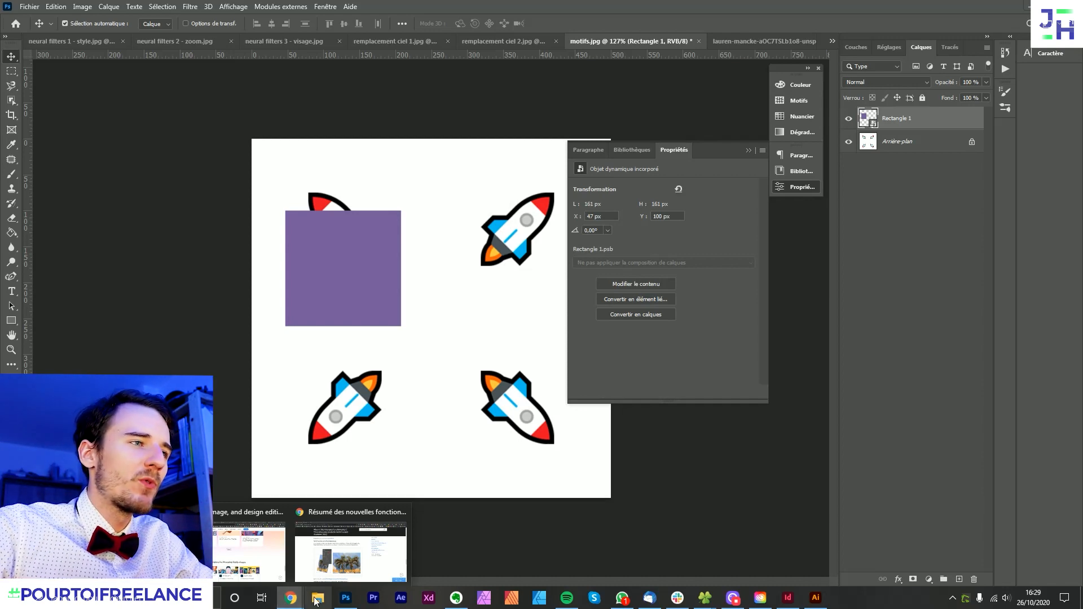
pyautogui.click(350, 550)
pyautogui.scroll(-5, 647, 342)
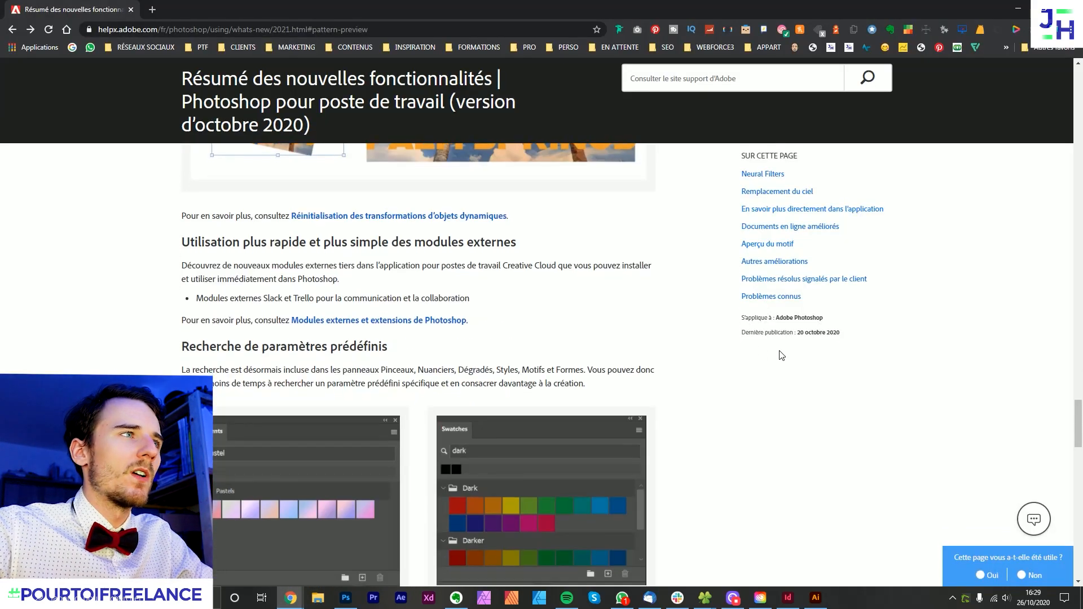
pyautogui.scroll(1, 647, 341)
pyautogui.moveTo(189, 301); pyautogui.dragTo(630, 393)
pyautogui.click(630, 393)
pyautogui.scroll(-6, 637, 390)
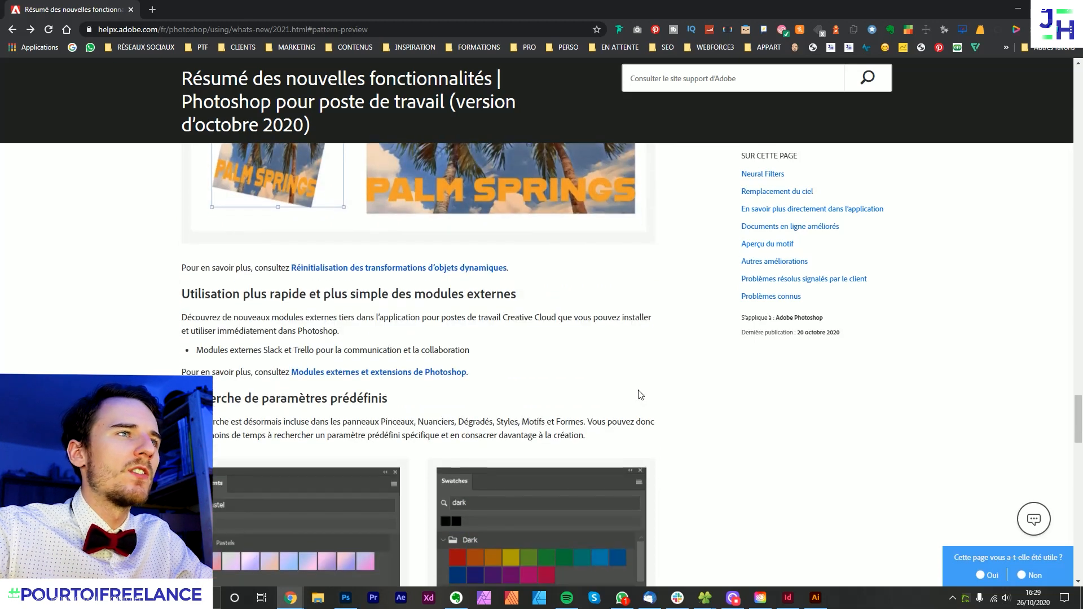
# - Read the preset search, Outil Traçage, Sélectionner et masquer and remaining improvement sections of the summary
pyautogui.scroll(-2, 564, 348)
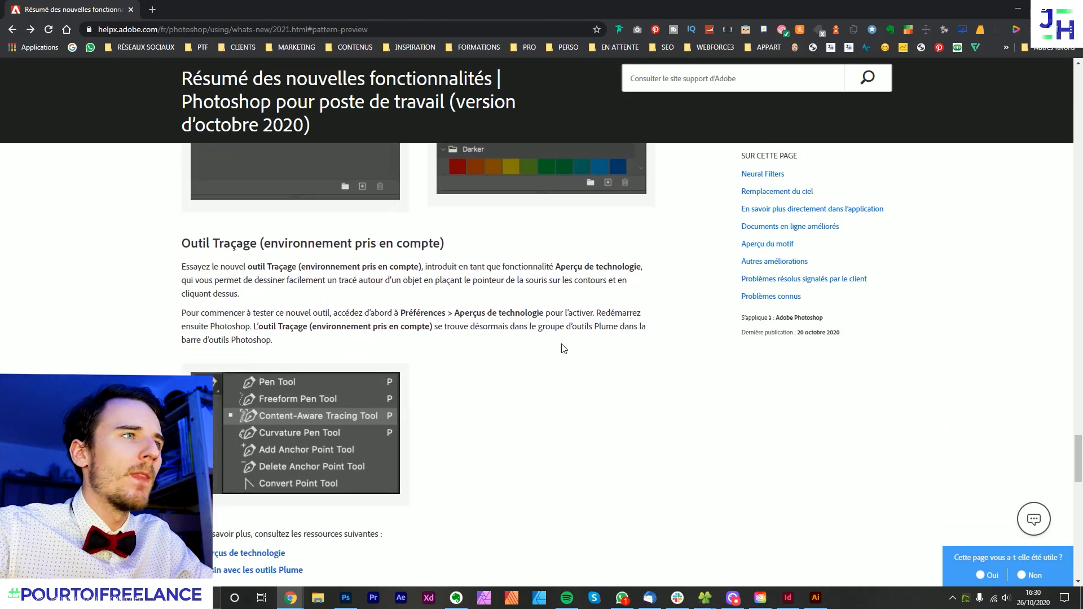
pyautogui.scroll(-5, 567, 388)
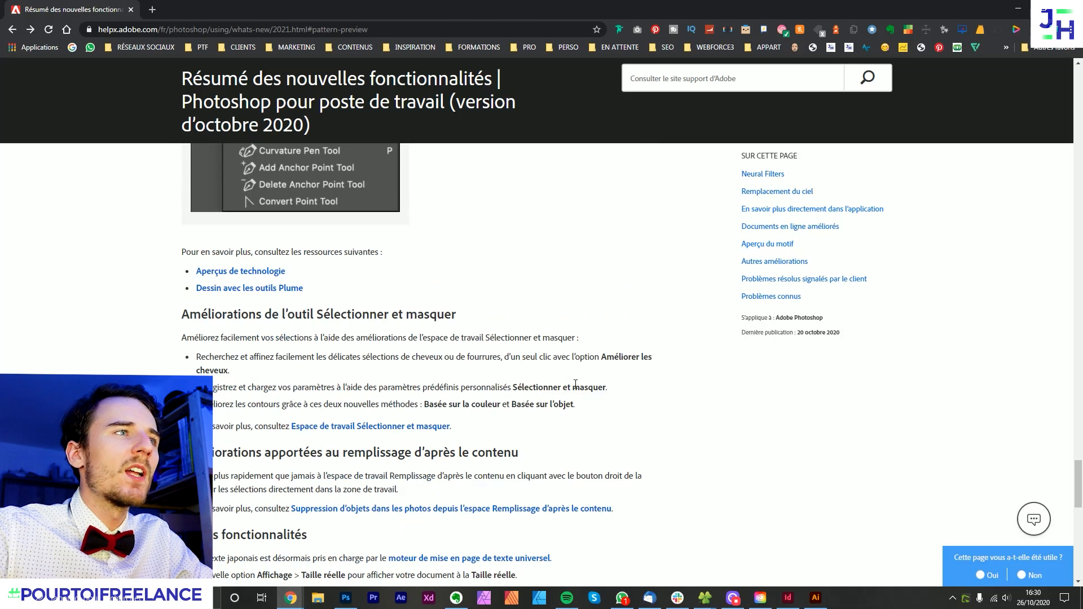
pyautogui.scroll(5, 575, 384)
pyautogui.moveTo(291, 247); pyautogui.dragTo(401, 349)
pyautogui.click(468, 369)
pyautogui.scroll(-1, 506, 385)
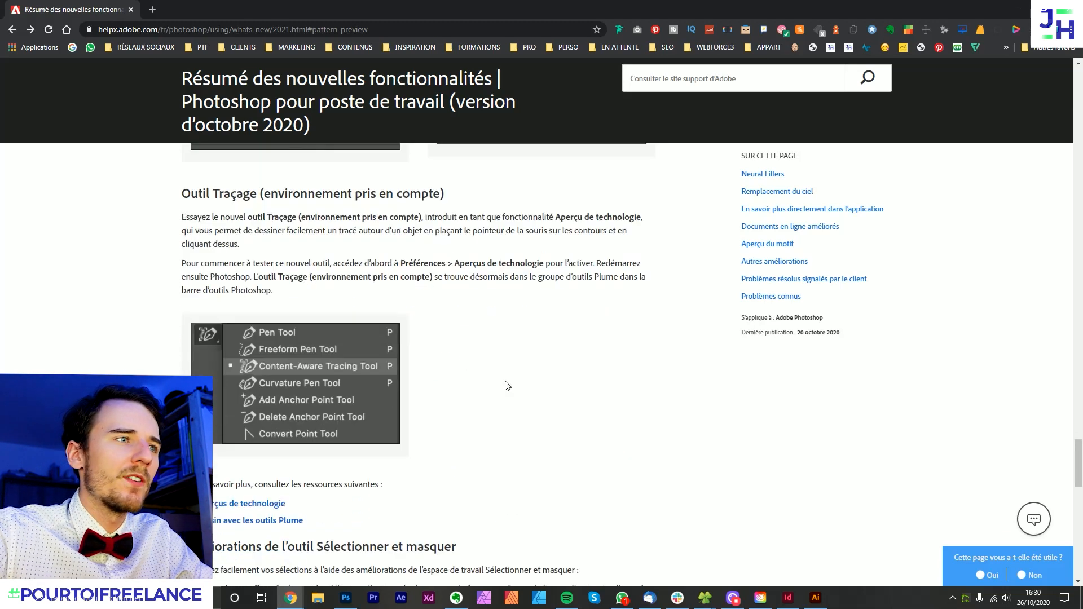
pyautogui.scroll(-7, 506, 385)
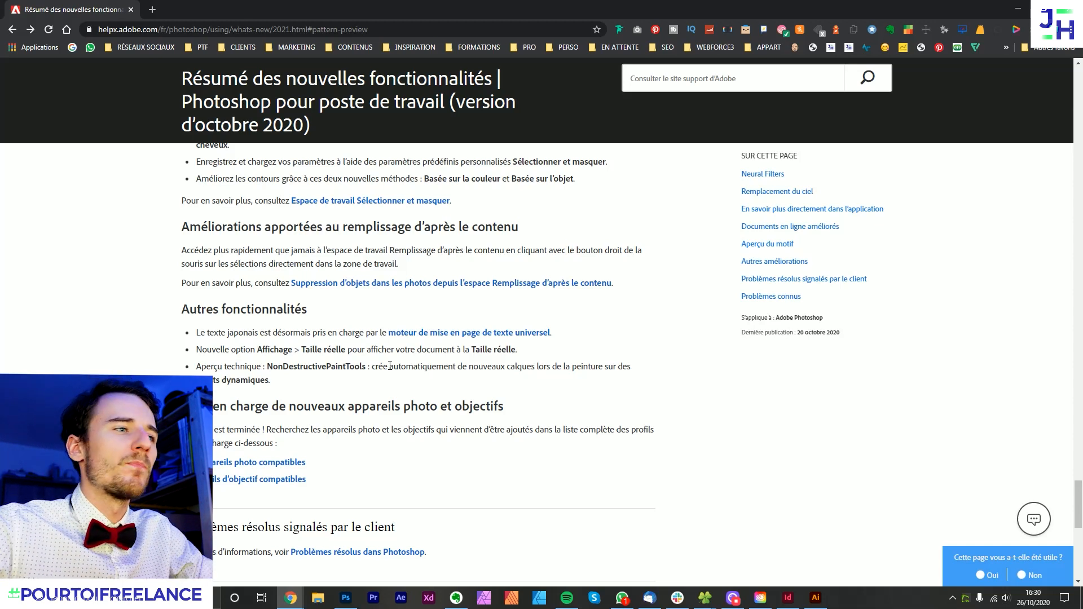
# - Switch to Photoshop and start tracing the upper-right rocket with the Curvature Pen tool, from the flame tip around the left fin
pyautogui.click(346, 598)
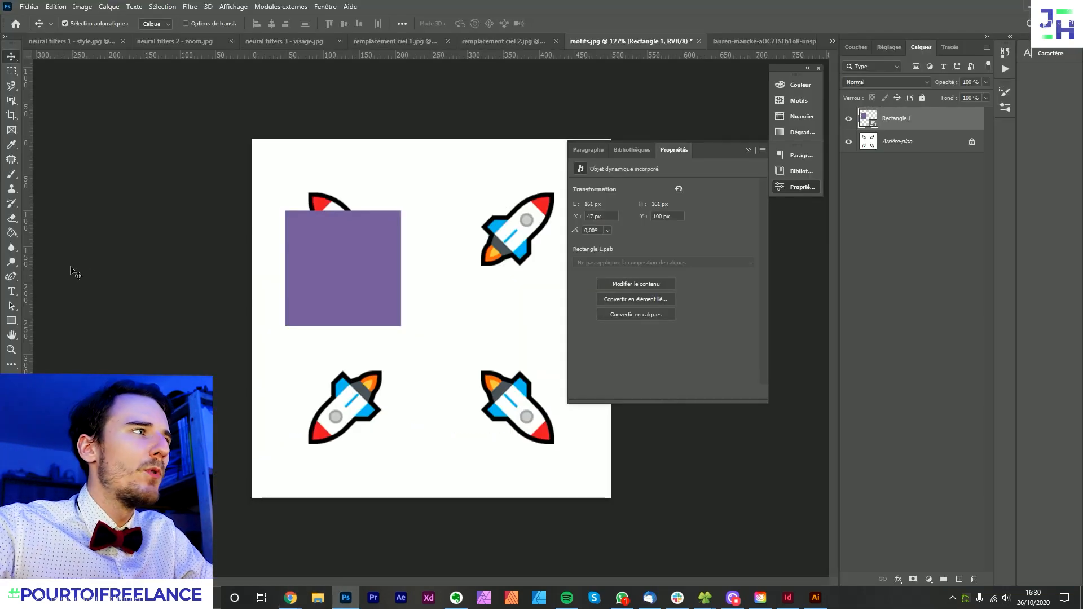
pyautogui.click(7, 278)
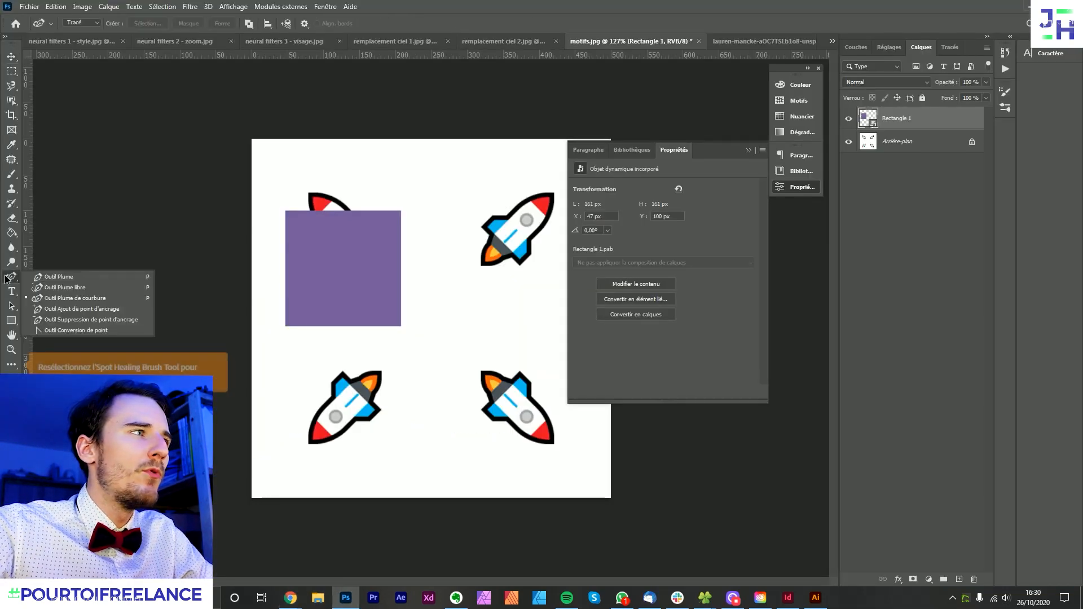
pyautogui.click(62, 297)
pyautogui.scroll(5, 517, 233)
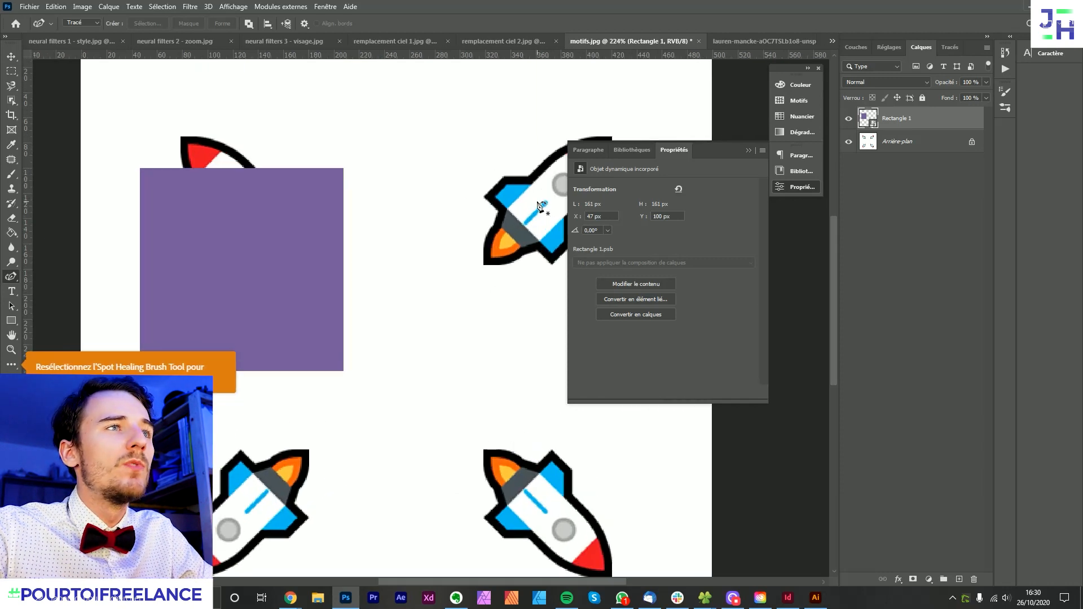
pyautogui.moveTo(515, 232); pyautogui.dragTo(332, 291)
pyautogui.scroll(1, 275, 366)
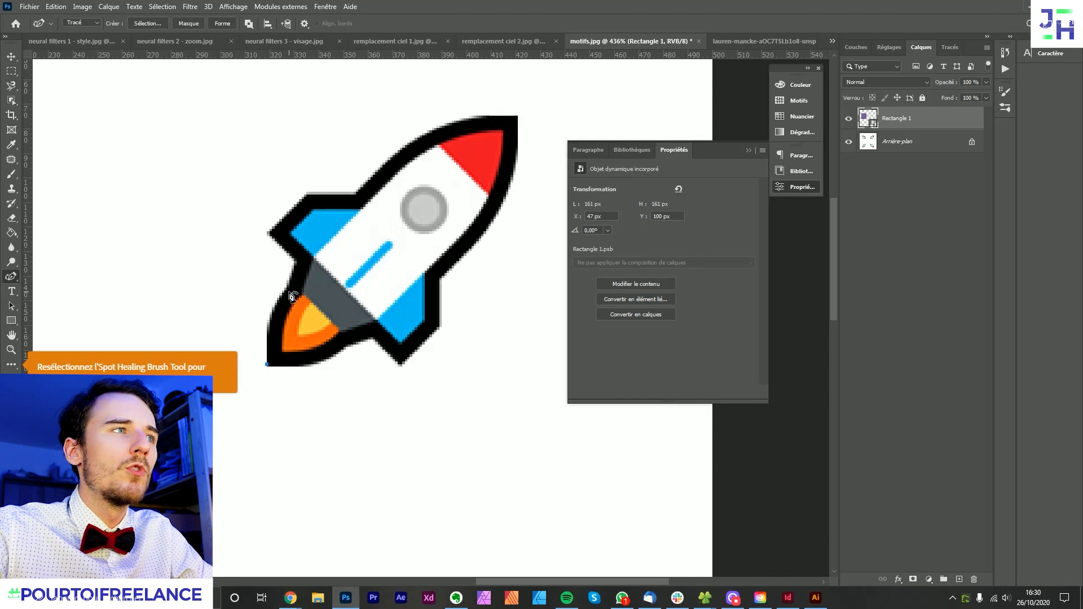
pyautogui.click(269, 233)
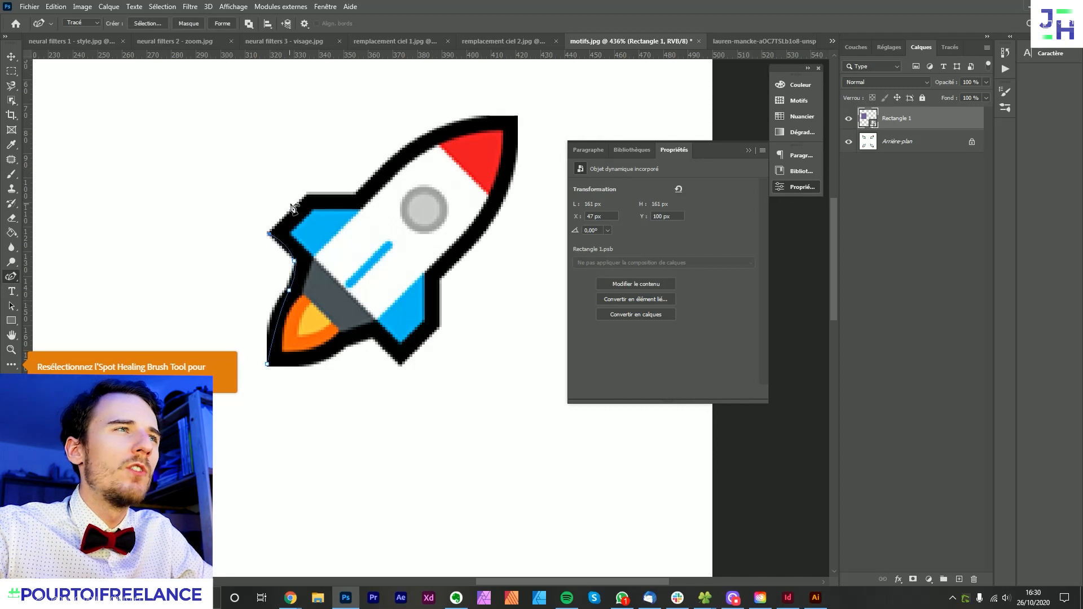
pyautogui.moveTo(305, 194); pyautogui.dragTo(356, 190)
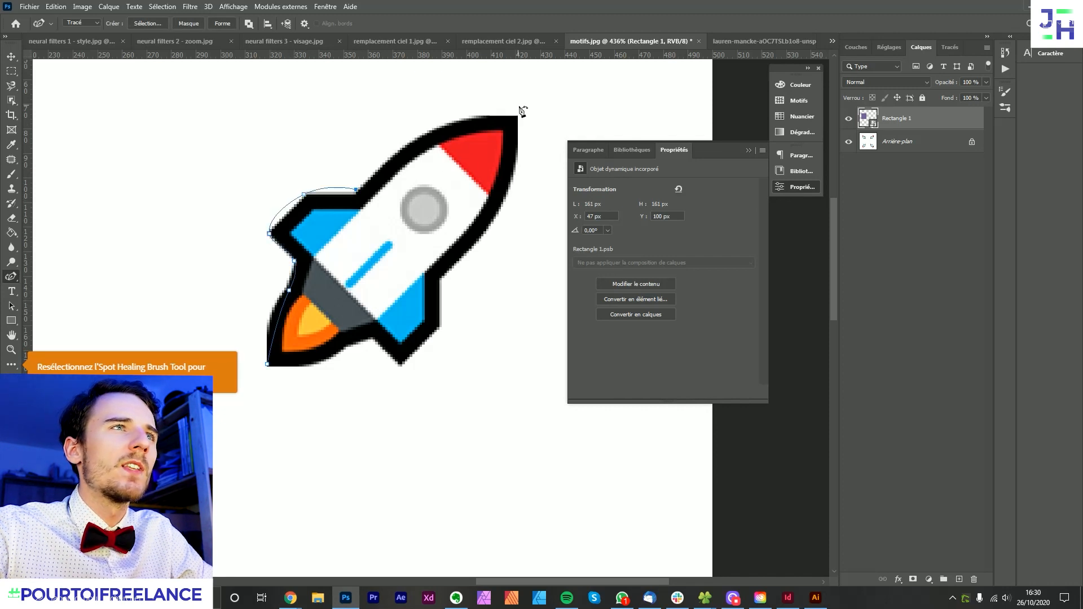
# - Continue the curvature path around the rocket's nose and right fin, close it at the flame tip and discard the path
pyautogui.click(438, 281)
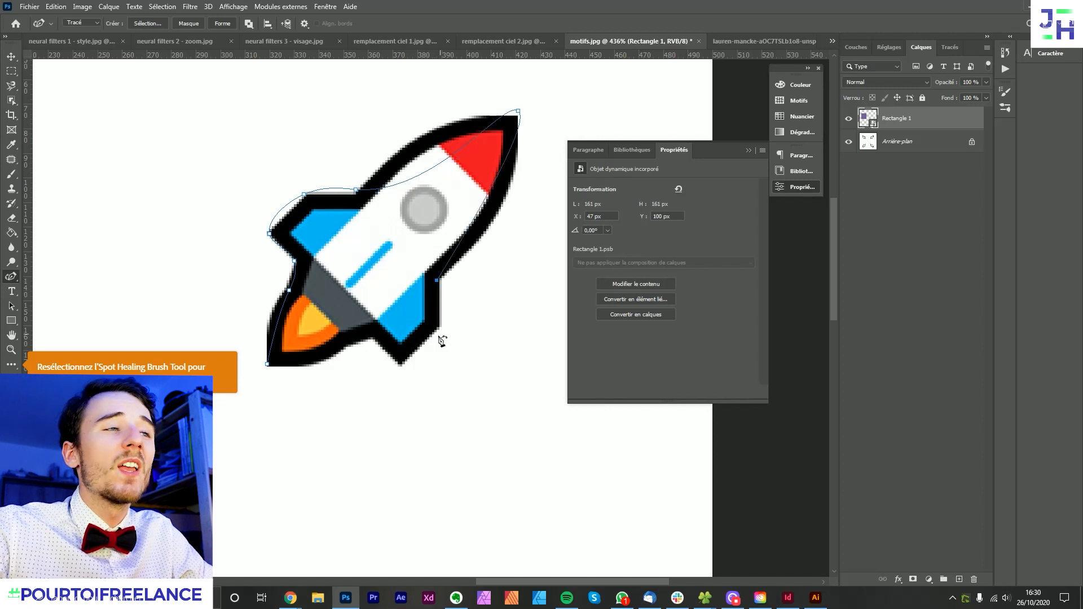
pyautogui.click(400, 366)
pyautogui.click(372, 335)
pyautogui.click(341, 344)
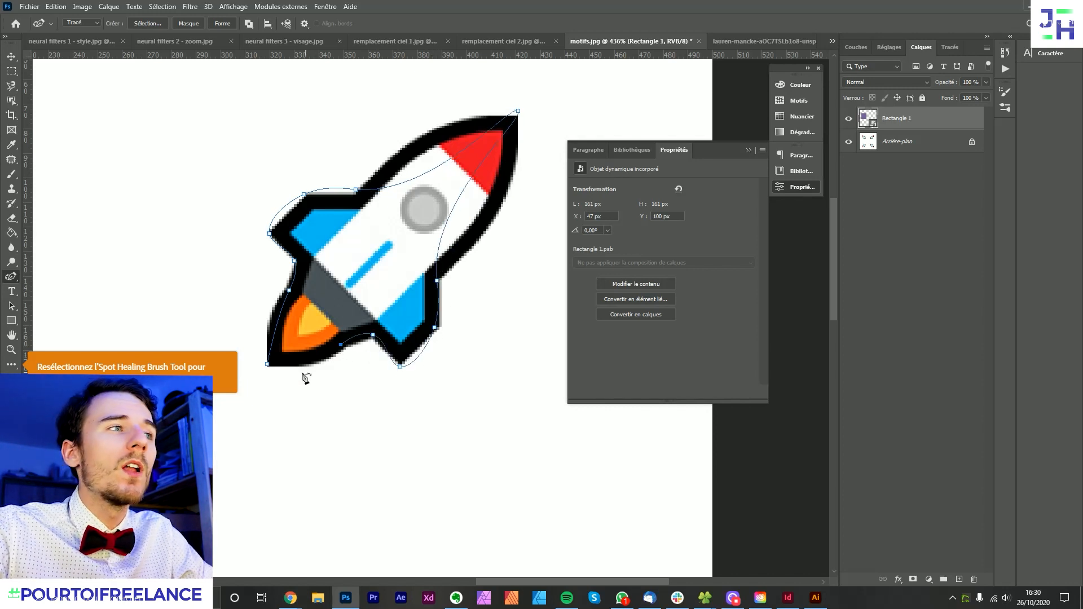
pyautogui.click(267, 364)
pyautogui.scroll(-2, 404, 389)
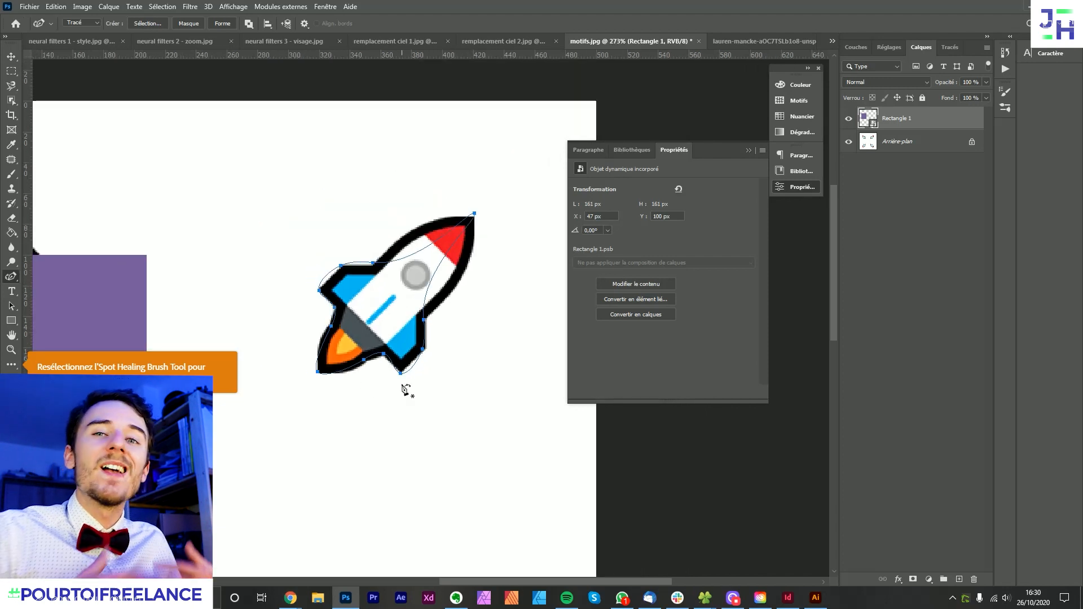
pyautogui.press('Escape')
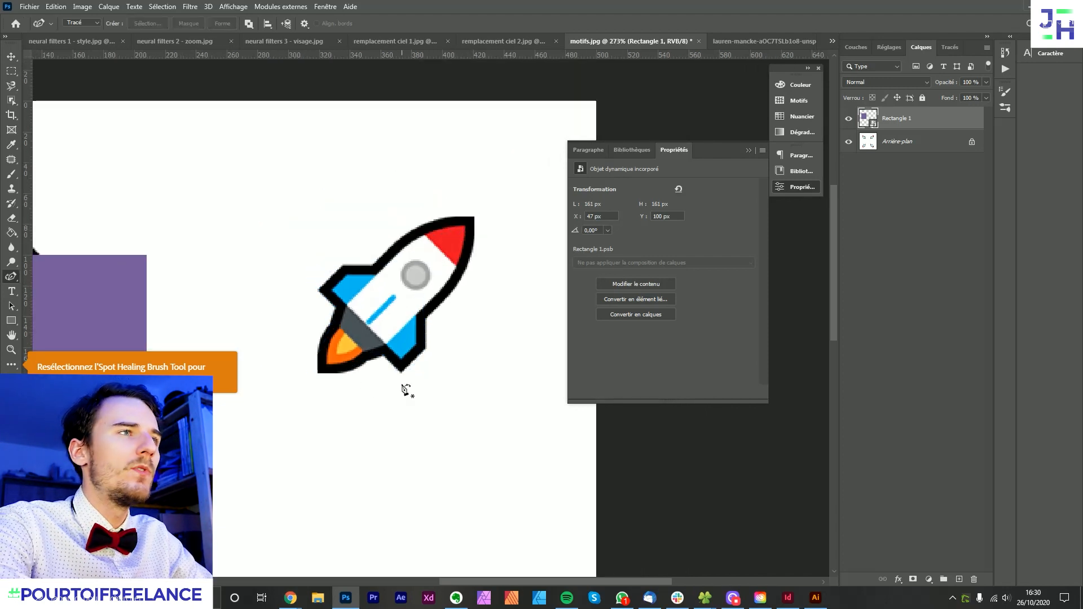
# - Start a path with the standard Pen tool at the upper-right rocket's flame tip and trace up around the left fin
pyautogui.rightClick(11, 277)
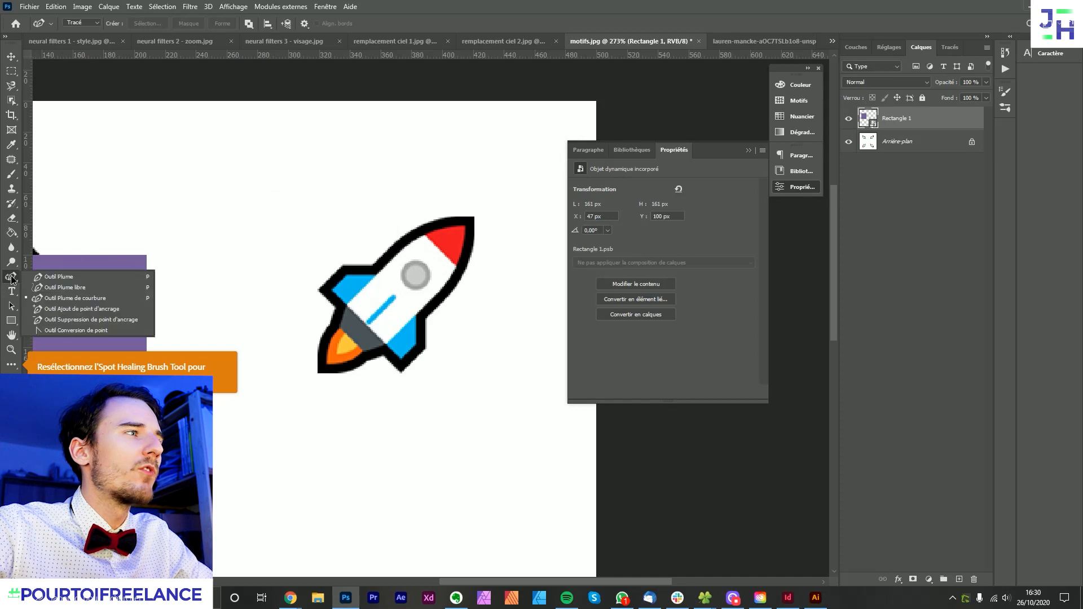
pyautogui.click(51, 278)
pyautogui.scroll(2, 352, 354)
pyautogui.scroll(2, 330, 395)
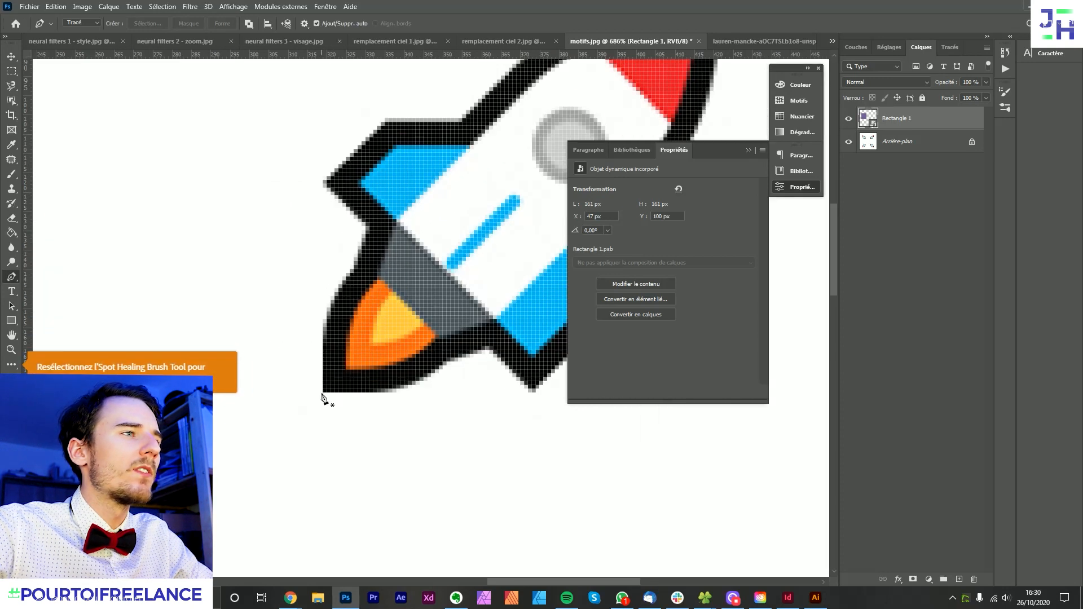
pyautogui.moveTo(322, 392); pyautogui.dragTo(323, 416)
pyautogui.moveTo(358, 269); pyautogui.dragTo(361, 244)
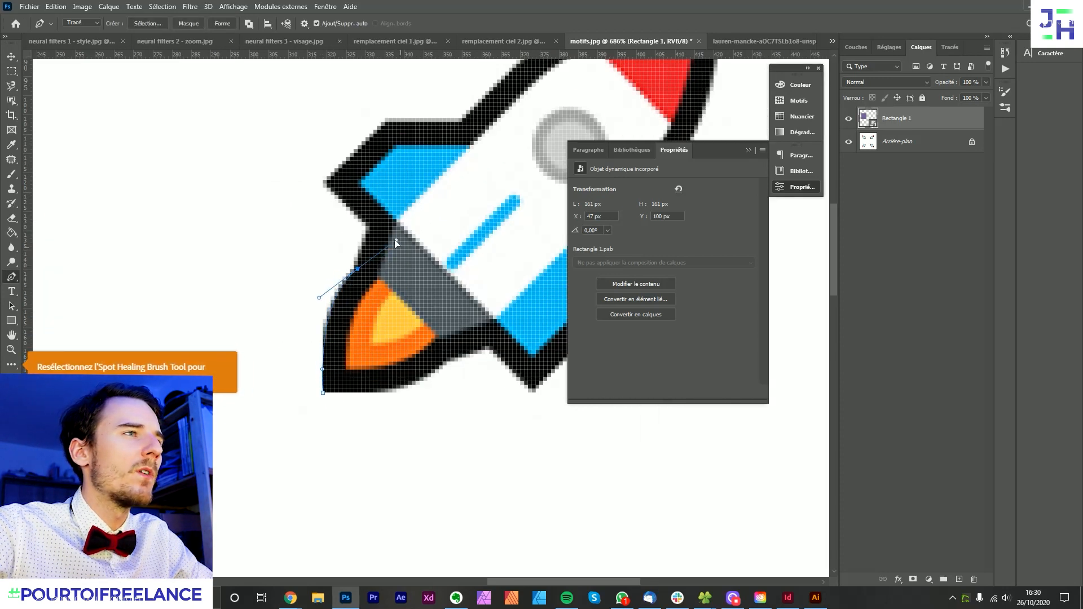
pyautogui.click(368, 226)
pyautogui.click(330, 183)
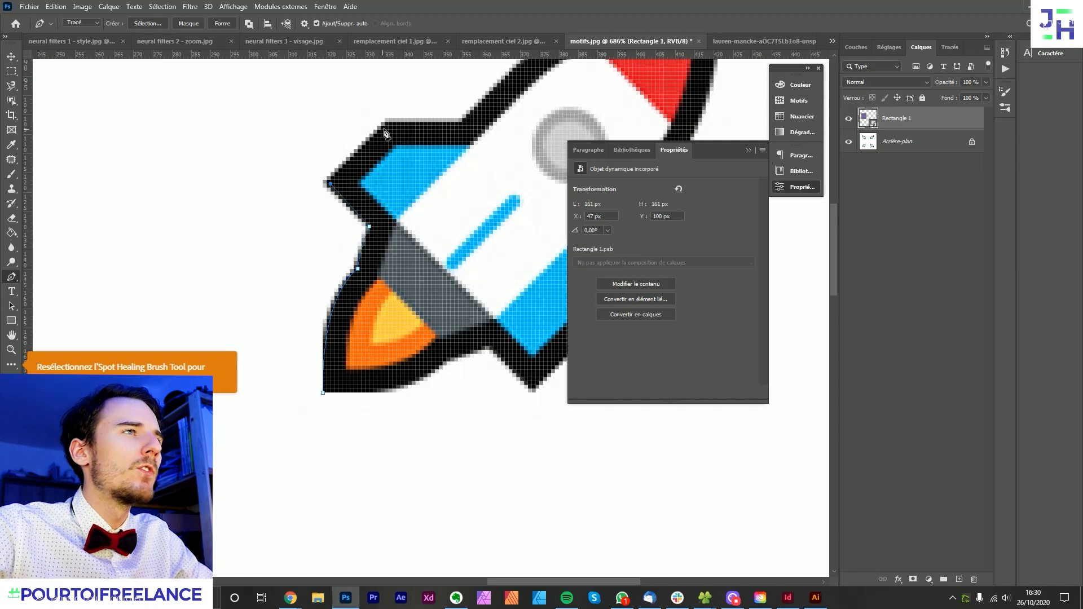
pyautogui.click(389, 121)
# - Continue the pen path around the rocket's nose and right fin back to the flame, and switch to the Move tool
pyautogui.moveTo(481, 108); pyautogui.dragTo(322, 212)
pyautogui.click(303, 222)
pyautogui.moveTo(479, 125); pyautogui.dragTo(539, 134)
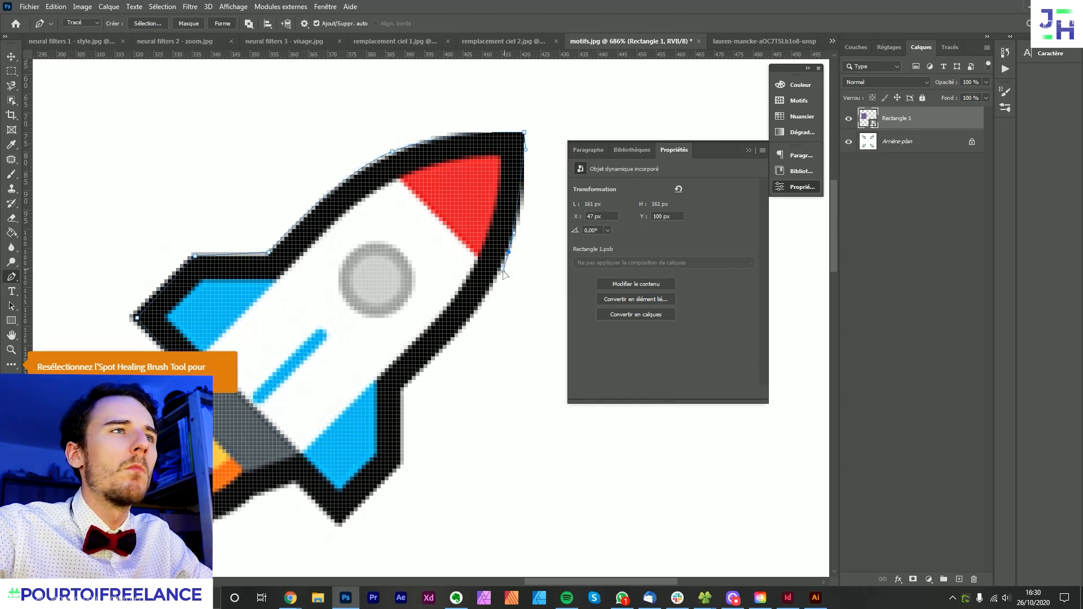
pyautogui.moveTo(445, 343); pyautogui.dragTo(490, 260)
pyautogui.moveTo(446, 308); pyautogui.dragTo(434, 322)
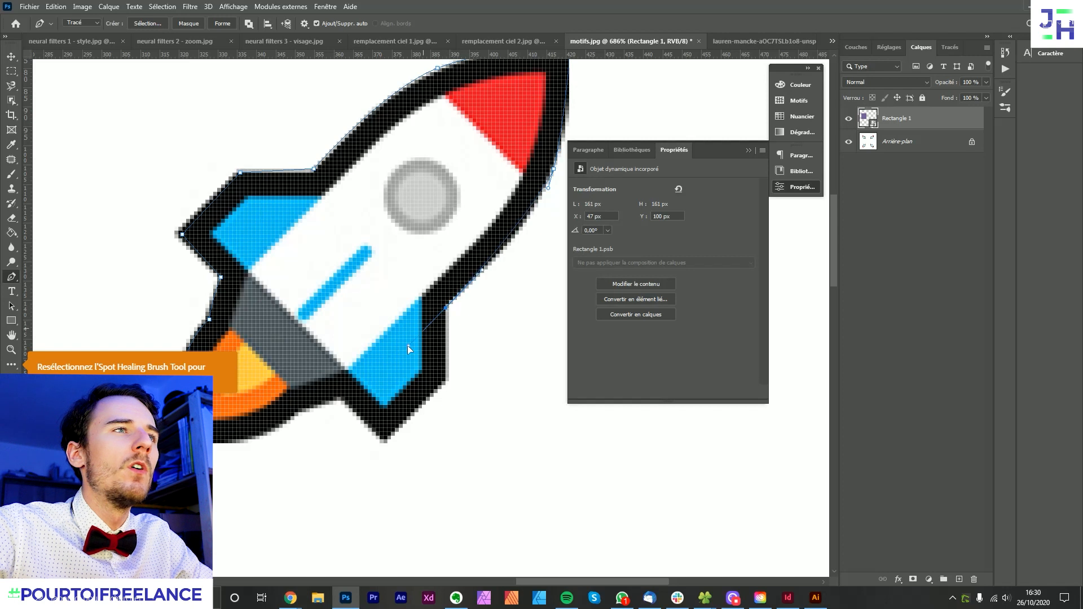
pyautogui.click(445, 337)
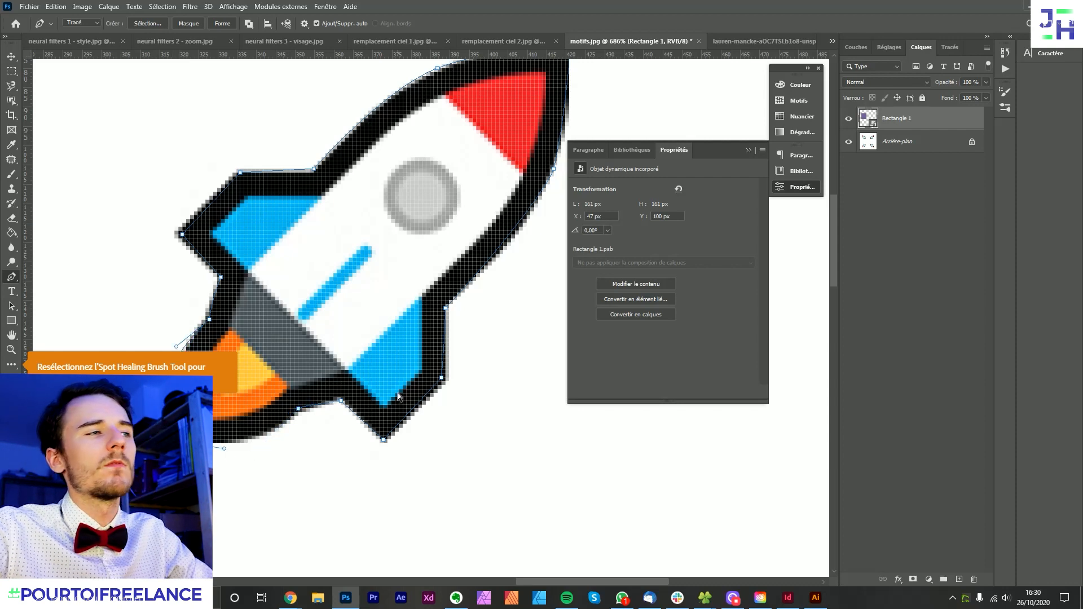
pyautogui.scroll(-5, 396, 388)
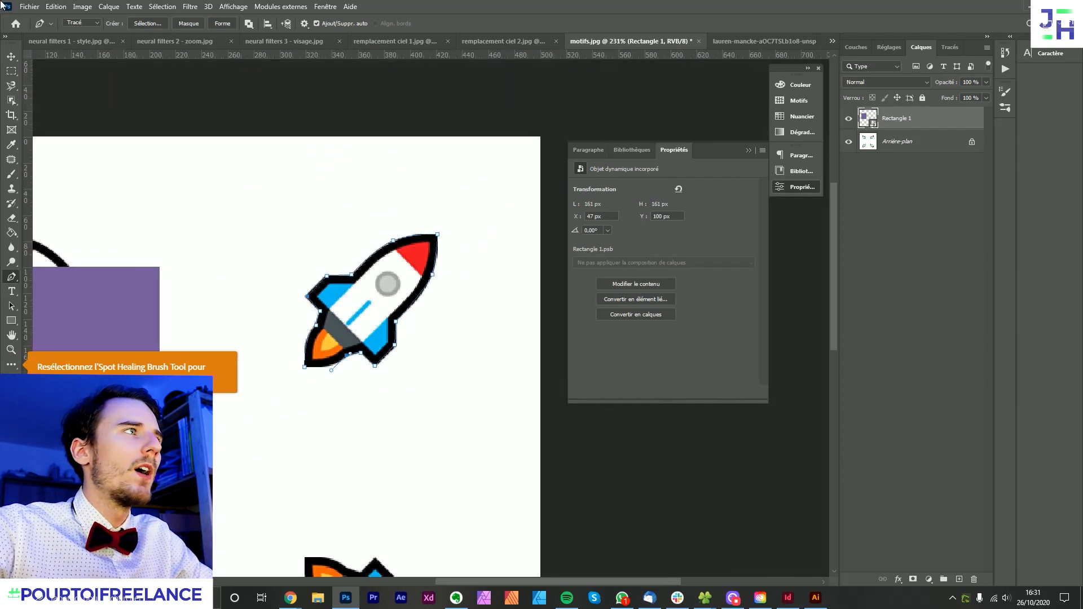
pyautogui.click(11, 56)
pyautogui.scroll(-3, 140, 102)
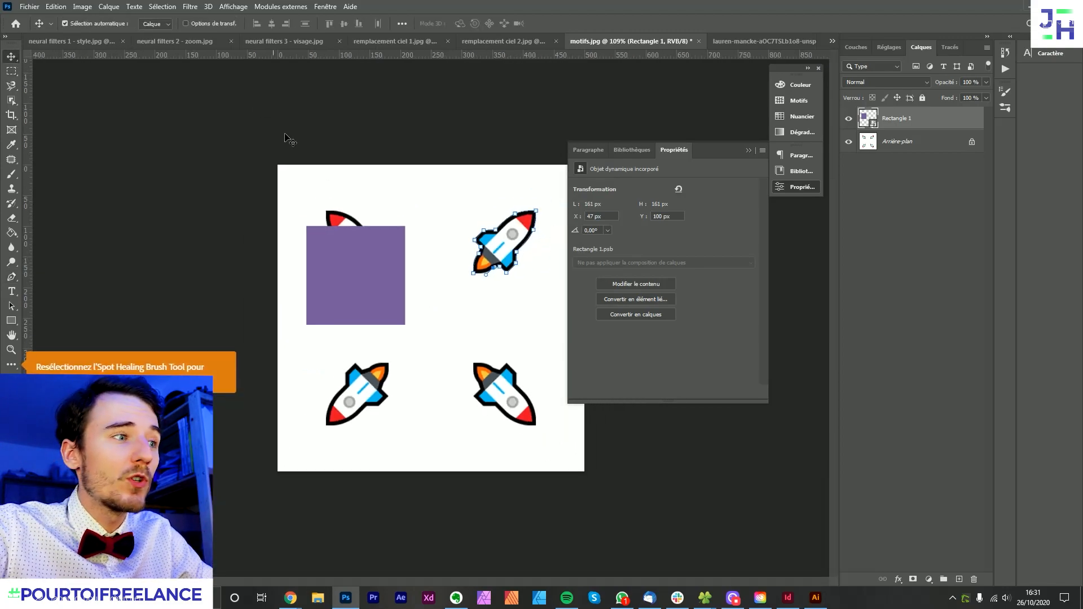
# - Switch to the browser window with Adobe's Photoshop product page and look through its Discover the world of Photoshop section
pyautogui.moveTo(290, 597)
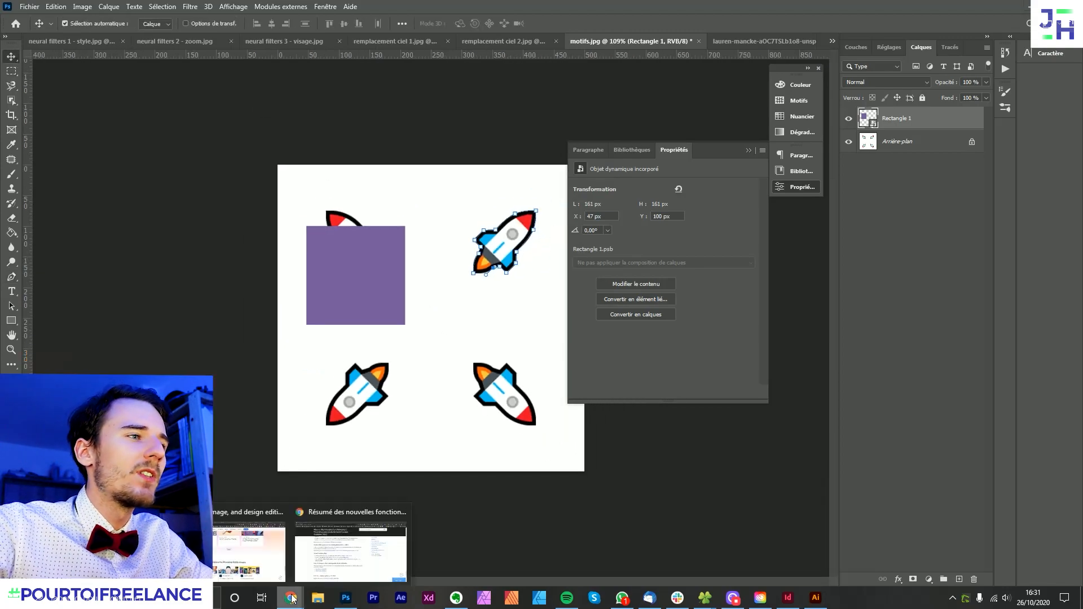
pyautogui.click(253, 555)
pyautogui.scroll(8, 496, 346)
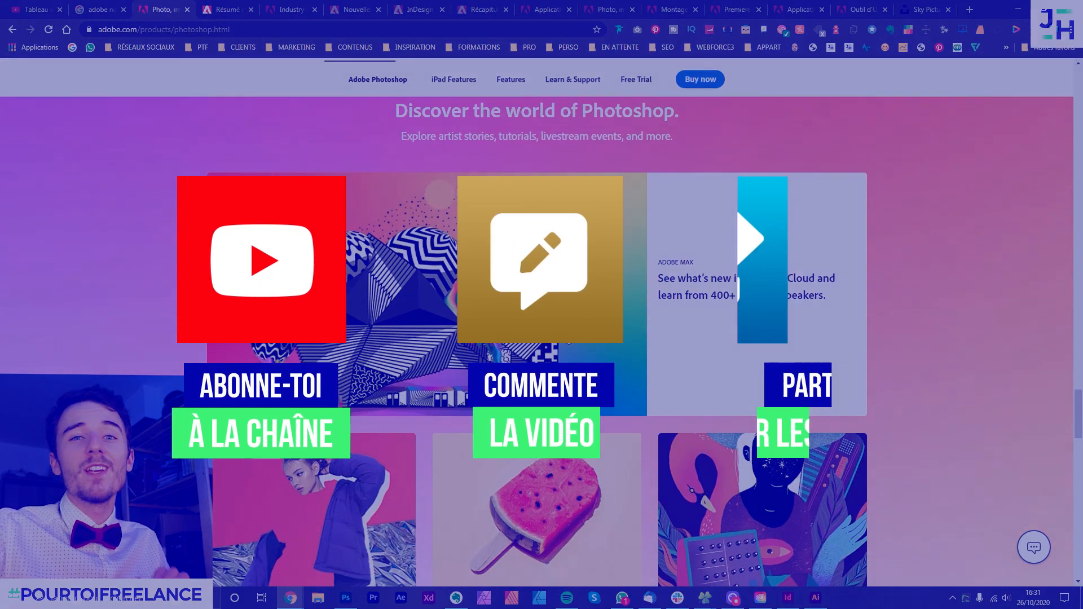